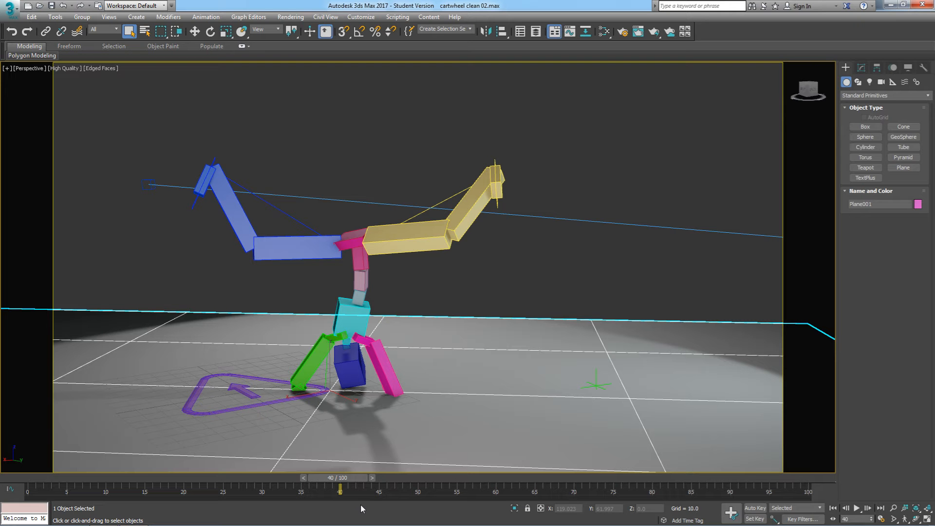
Scrub the cartwheel between frames 0 and 40 and inspect the arm motion from different angles.
{"action": "left_click_drag", "start_coordinate": [340, 479], "coordinate": [25, 473]}
{"action": "key", "text": "q"}
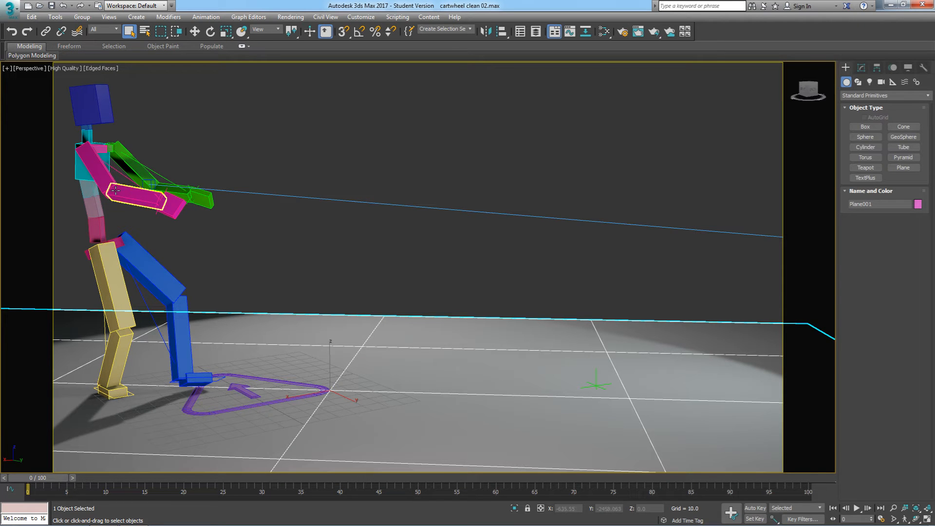
{"action": "left_click_drag", "start_coordinate": [55, 480], "coordinate": [308, 494]}
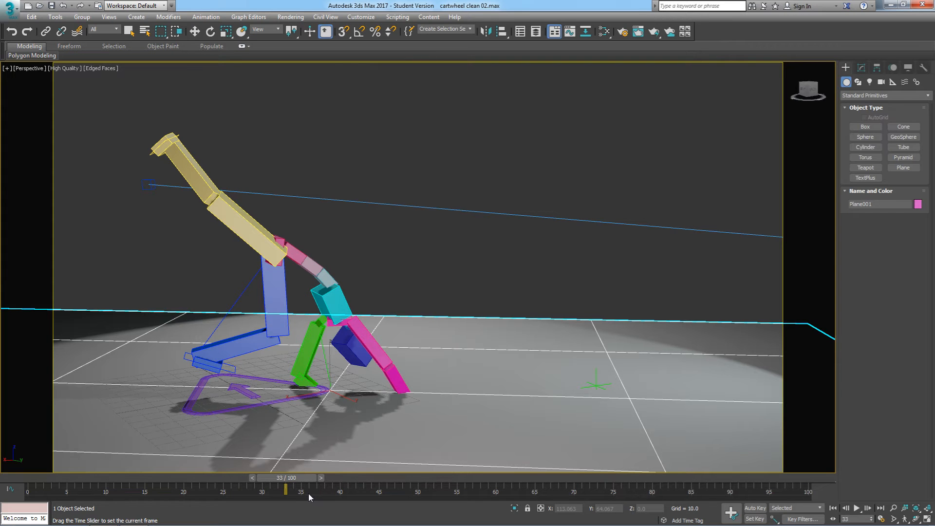
{"action": "key", "text": "q"}
{"action": "middle_click_drag", "start_coordinate": [411, 424], "coordinate": [342, 416], "text": "alt"}
{"action": "left_click_drag", "start_coordinate": [311, 479], "coordinate": [68, 487]}
{"action": "key", "text": "q"}
{"action": "middle_click_drag", "start_coordinate": [352, 288], "coordinate": [468, 280], "text": "alt"}
{"action": "middle_click_drag", "start_coordinate": [409, 284], "coordinate": [438, 284]}
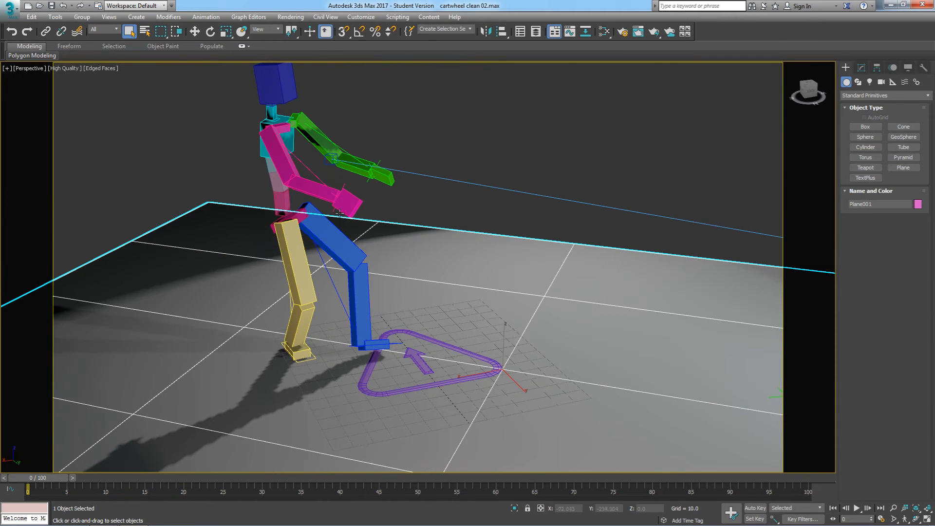
Activate the Cartwheel layer on the right forearm and open the whole right arm's animation in the Curve Editor.
{"action": "left_click", "coordinate": [475, 217]}
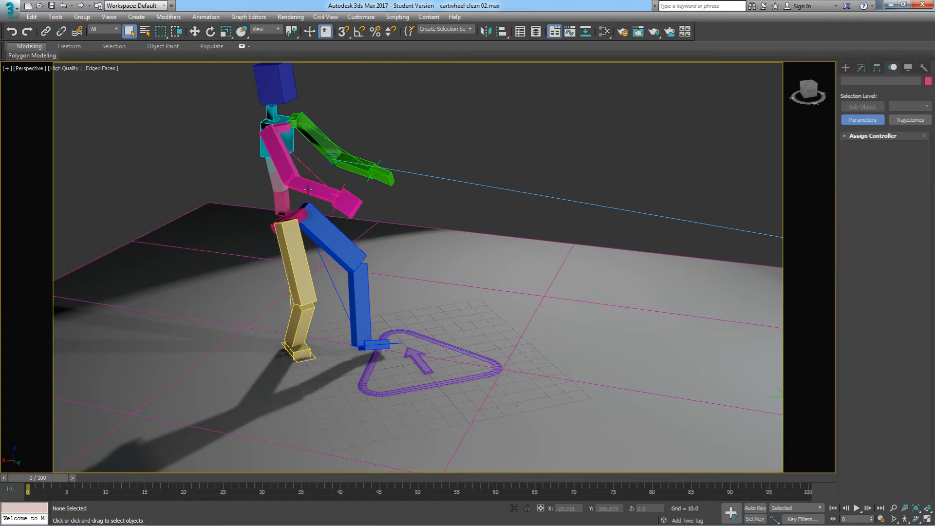
{"action": "left_click", "coordinate": [325, 195]}
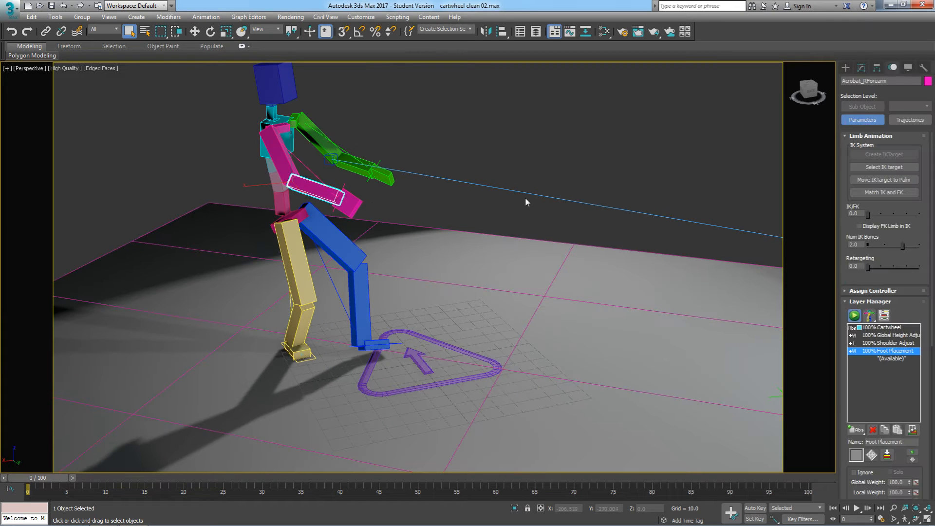
{"action": "left_click", "coordinate": [885, 328]}
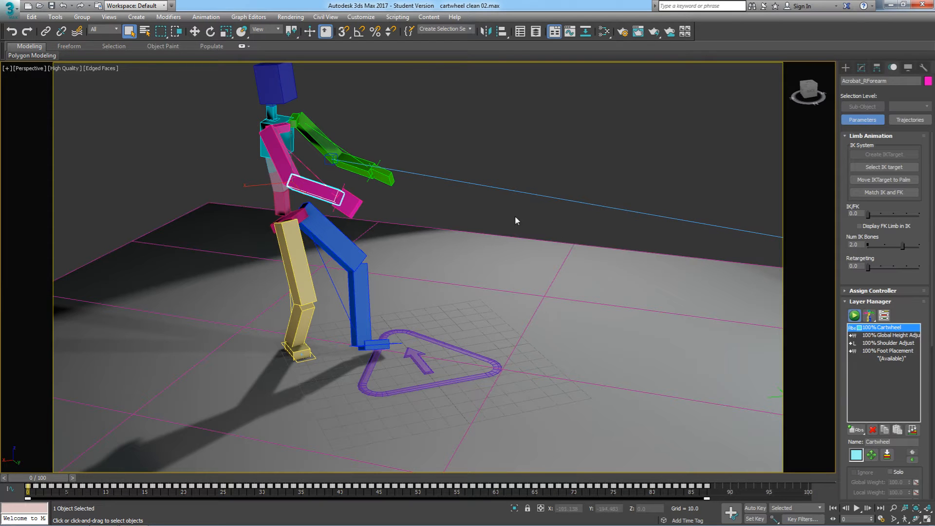
{"action": "double_click", "coordinate": [274, 141]}
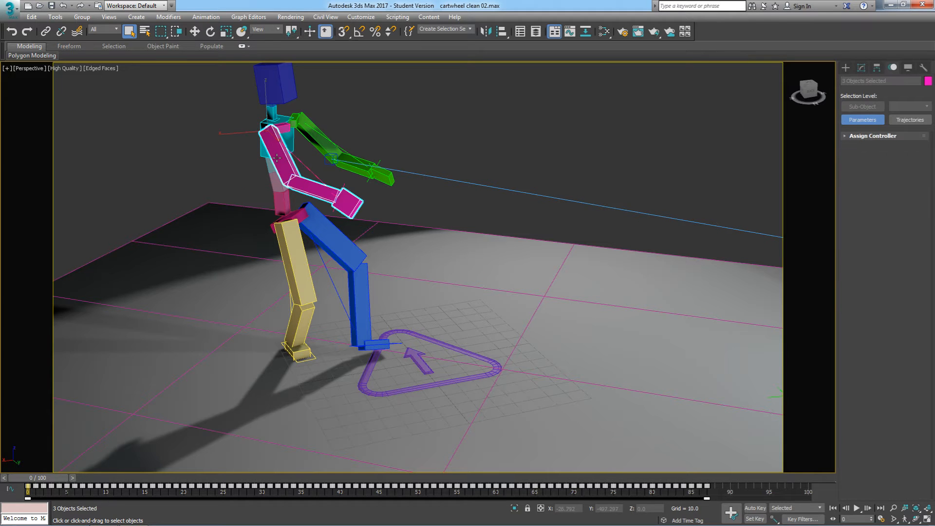
{"action": "right_click", "coordinate": [402, 209]}
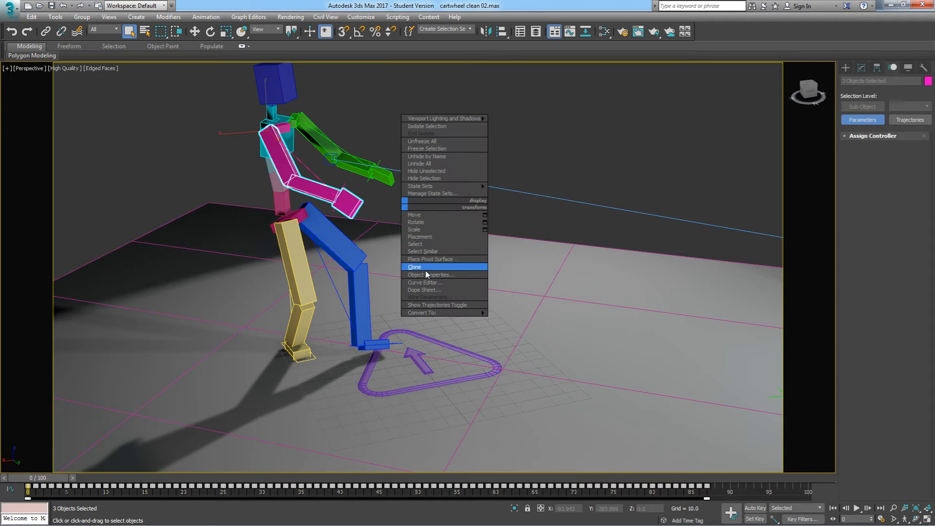
{"action": "left_click", "coordinate": [425, 283]}
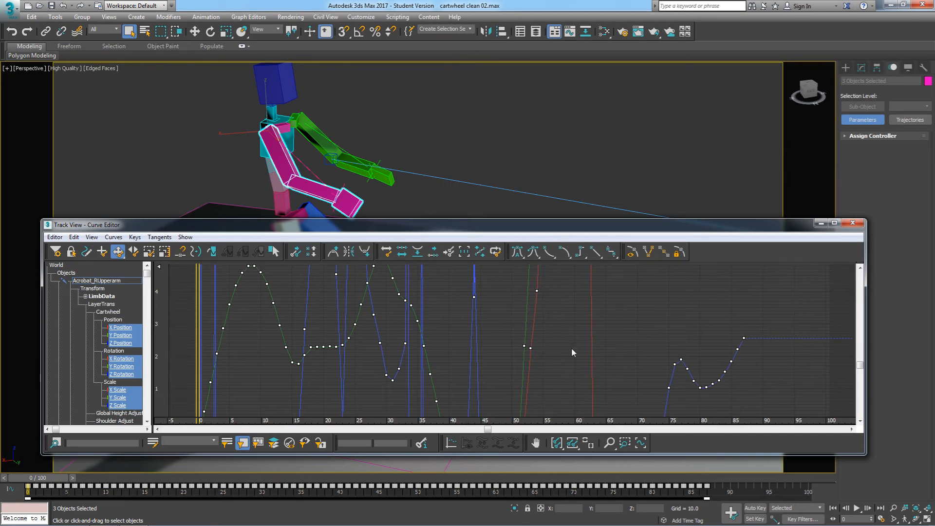
Delete the spiking keys at frames 1 and 2 on the right arm's uppermost Z Rotation curve.
{"action": "left_click", "coordinate": [588, 445]}
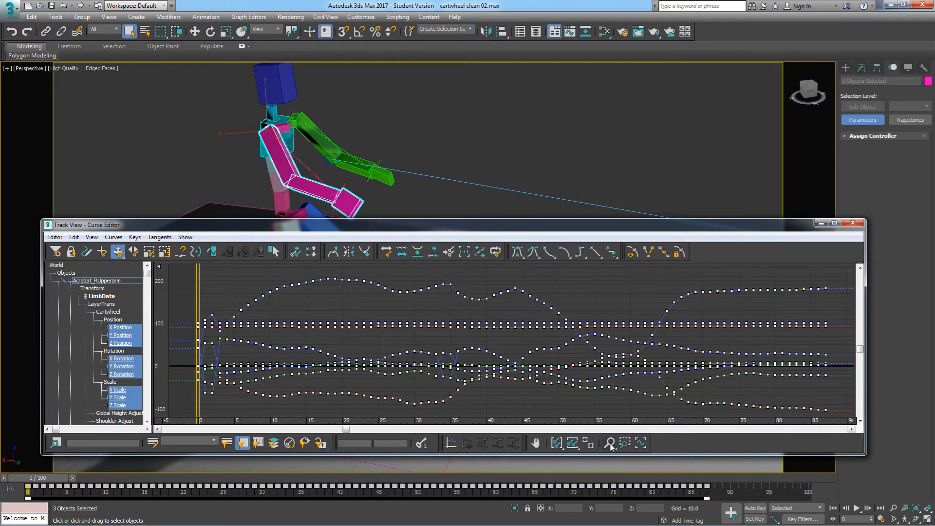
{"action": "left_click_drag", "start_coordinate": [609, 443], "coordinate": [611, 416]}
{"action": "left_click_drag", "start_coordinate": [356, 372], "coordinate": [467, 373]}
{"action": "middle_click_drag", "start_coordinate": [340, 371], "coordinate": [750, 367]}
{"action": "middle_click_drag", "start_coordinate": [411, 362], "coordinate": [415, 349]}
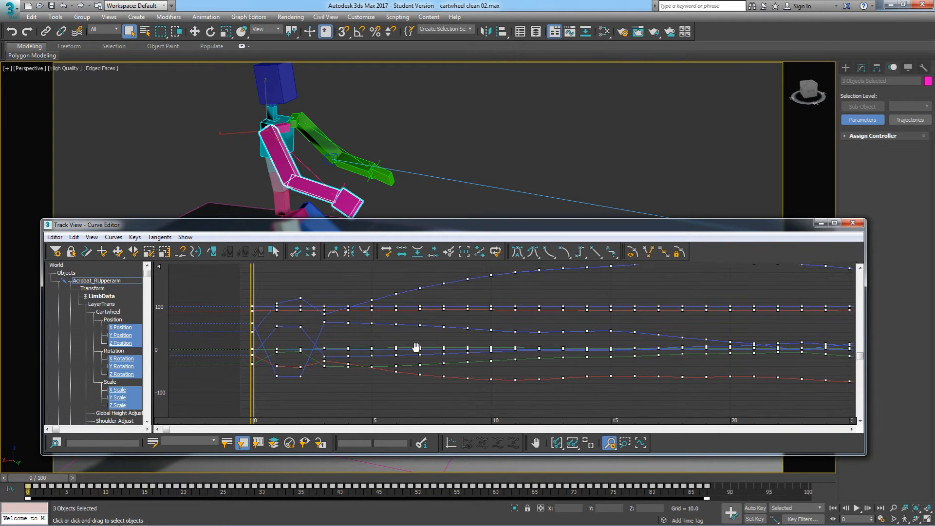
{"action": "right_click", "coordinate": [327, 392]}
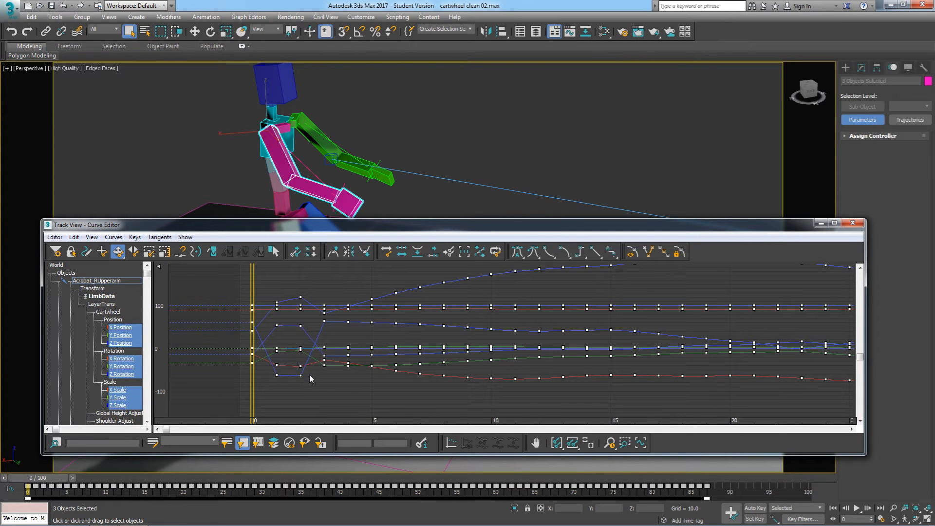
{"action": "middle_click_drag", "start_coordinate": [667, 357], "coordinate": [626, 340]}
{"action": "scroll", "coordinate": [282, 385], "scroll_direction": "down", "scroll_amount": 1}
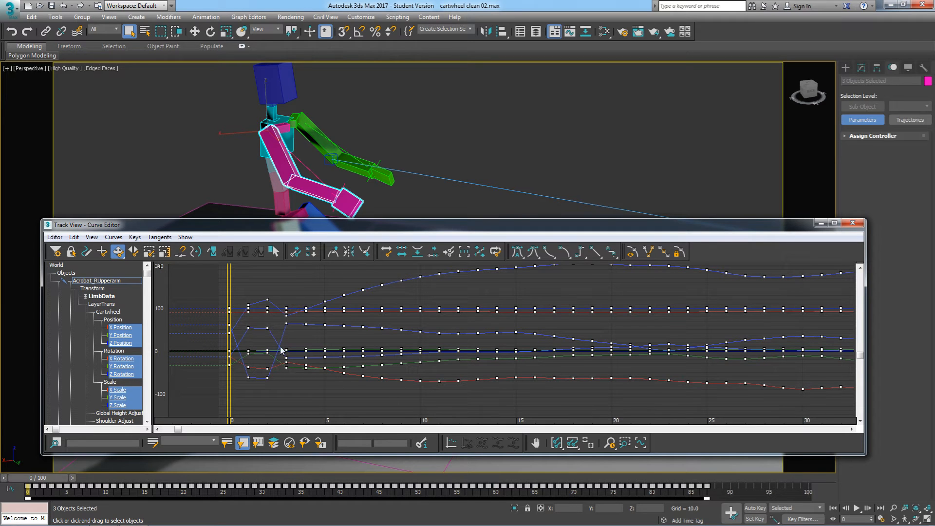
{"action": "left_click", "coordinate": [279, 289]}
{"action": "left_click_drag", "start_coordinate": [279, 285], "coordinate": [243, 308]}
{"action": "key", "text": "Delete"}
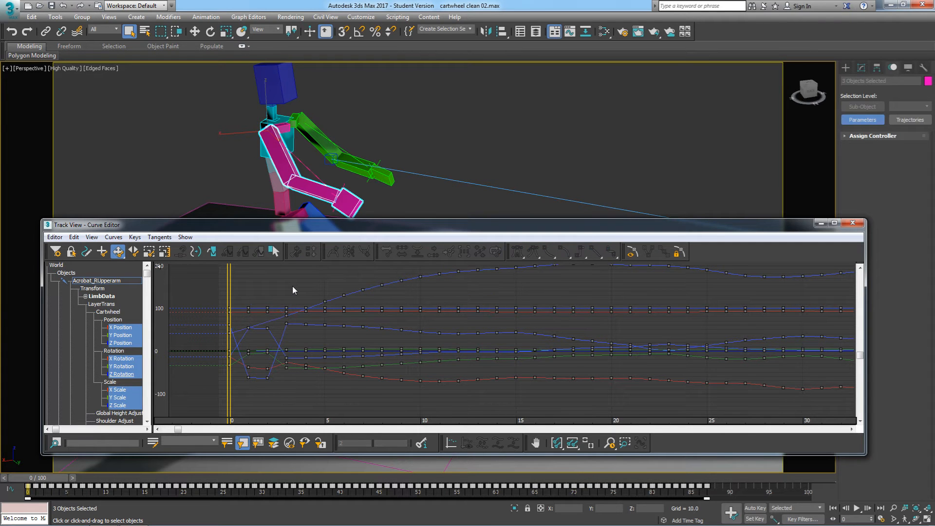
Delete the remaining stray keys at frames 1 and 2 on the right arm's X, Y and Z Rotation curves.
{"action": "left_click_drag", "start_coordinate": [244, 324], "coordinate": [271, 336]}
{"action": "key", "text": "Delete"}
{"action": "left_click_drag", "start_coordinate": [272, 361], "coordinate": [239, 387]}
{"action": "key", "text": "Delete"}
{"action": "scroll", "coordinate": [253, 376], "scroll_direction": "up", "scroll_amount": 4}
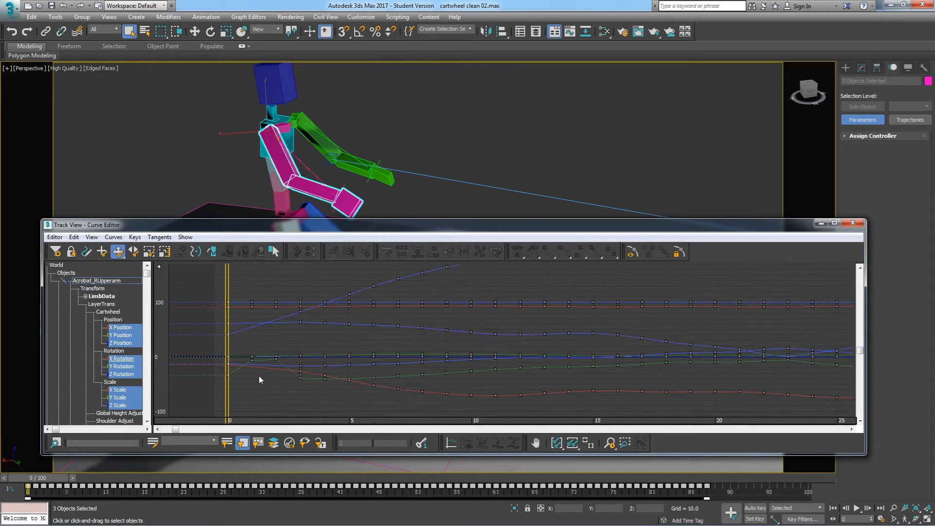
{"action": "scroll", "coordinate": [259, 375], "scroll_direction": "up", "scroll_amount": 1}
{"action": "left_click_drag", "start_coordinate": [305, 341], "coordinate": [241, 382]}
{"action": "key", "text": "Delete"}
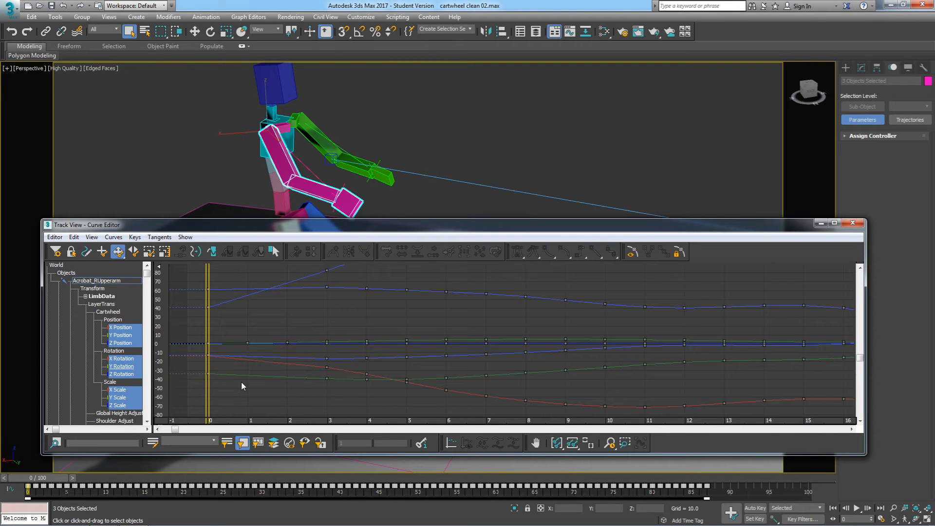
Delete the outlying keys at frames 34 and 35 on the right arm's Z and Y Rotation curves.
{"action": "scroll", "coordinate": [277, 349], "scroll_direction": "down", "scroll_amount": 5}
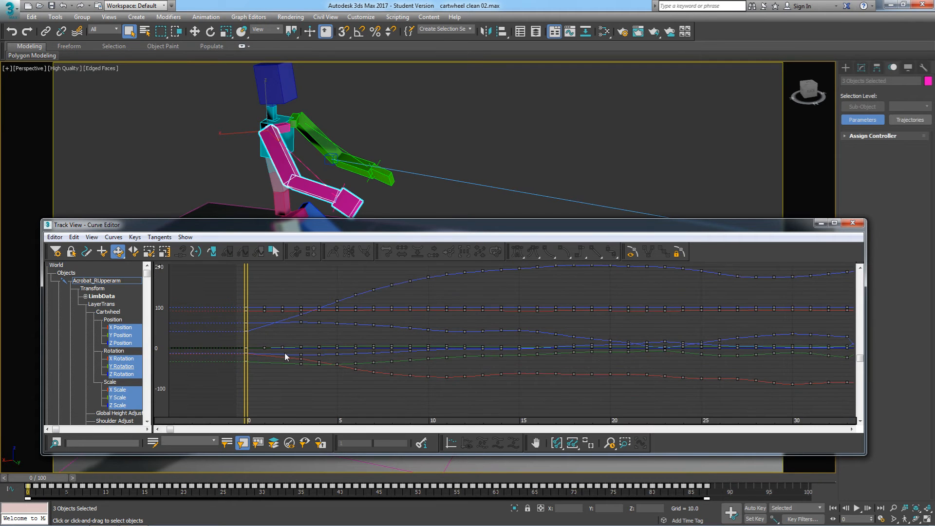
{"action": "middle_click_drag", "start_coordinate": [533, 347], "coordinate": [212, 370]}
{"action": "middle_click_drag", "start_coordinate": [517, 359], "coordinate": [397, 341]}
{"action": "scroll", "coordinate": [472, 358], "scroll_direction": "up", "scroll_amount": 4}
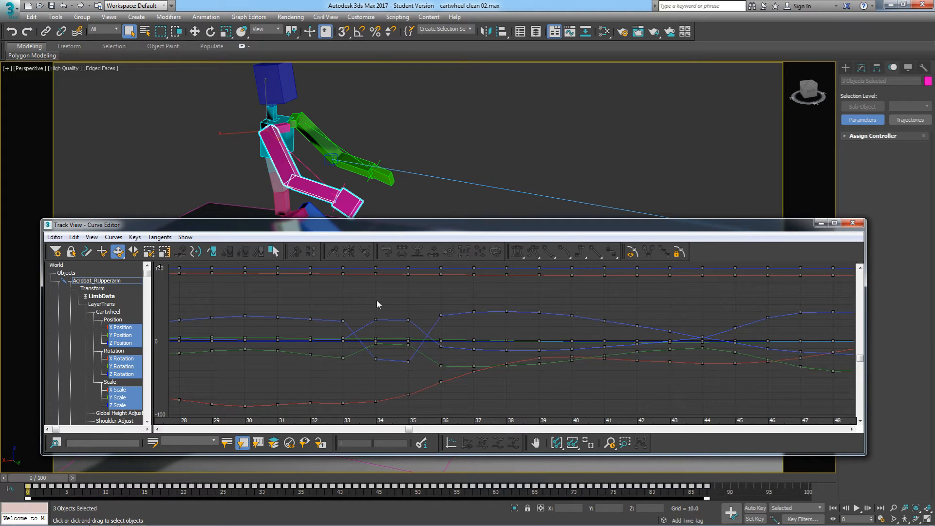
{"action": "left_click_drag", "start_coordinate": [364, 303], "coordinate": [409, 320]}
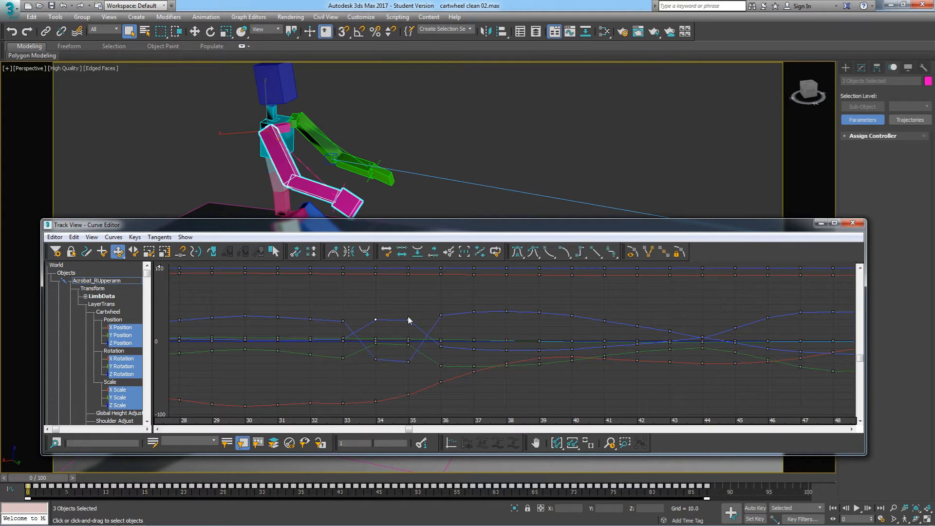
{"action": "key", "text": "Delete"}
{"action": "left_click_drag", "start_coordinate": [373, 367], "coordinate": [407, 358]}
{"action": "key", "text": "Delete"}
{"action": "scroll", "coordinate": [399, 353], "scroll_direction": "up", "scroll_amount": 5}
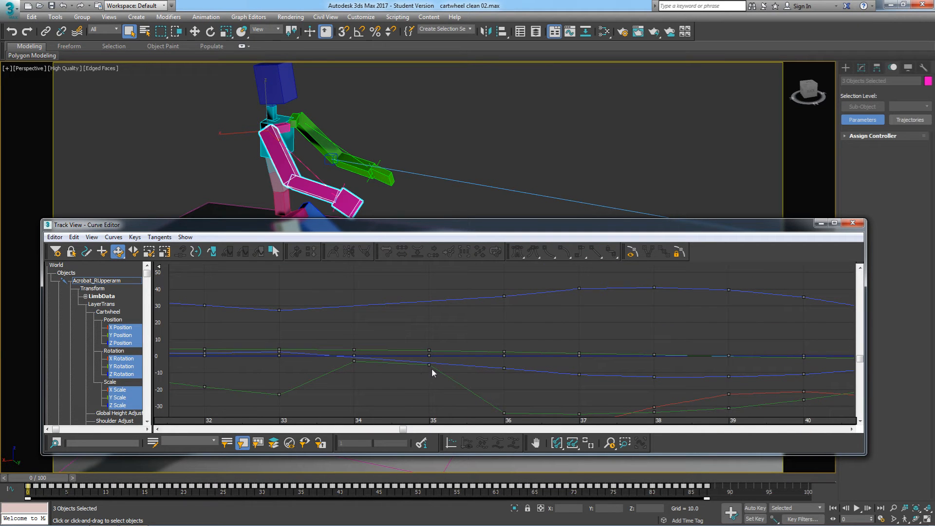
{"action": "left_click_drag", "start_coordinate": [339, 360], "coordinate": [343, 362]}
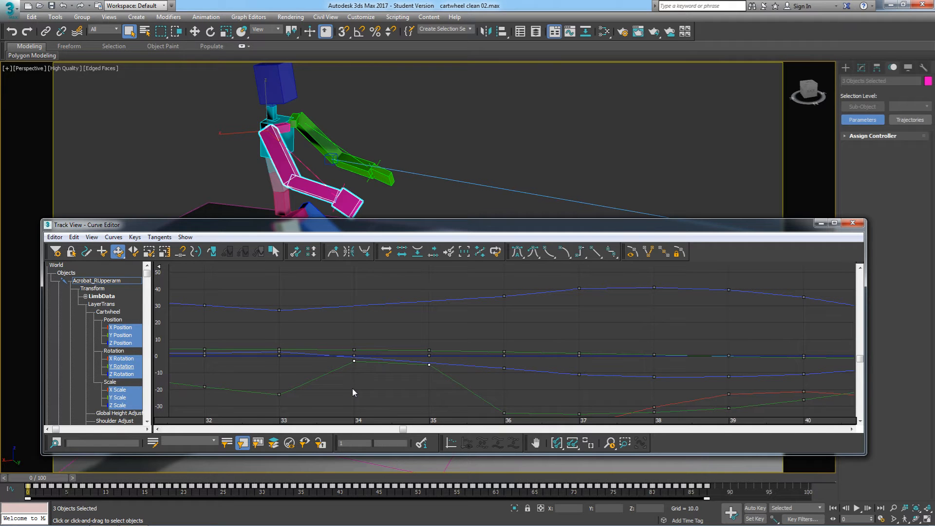
{"action": "key", "text": "Delete"}
Review the cleaned curves, close the Curve Editor and scrub the timeline to check the right arm's motion.
{"action": "scroll", "coordinate": [431, 336], "scroll_direction": "down", "scroll_amount": 2}
{"action": "middle_click_drag", "start_coordinate": [529, 327], "coordinate": [564, 327]}
{"action": "scroll", "coordinate": [416, 317], "scroll_direction": "down", "scroll_amount": 6}
{"action": "middle_click_drag", "start_coordinate": [317, 329], "coordinate": [415, 338]}
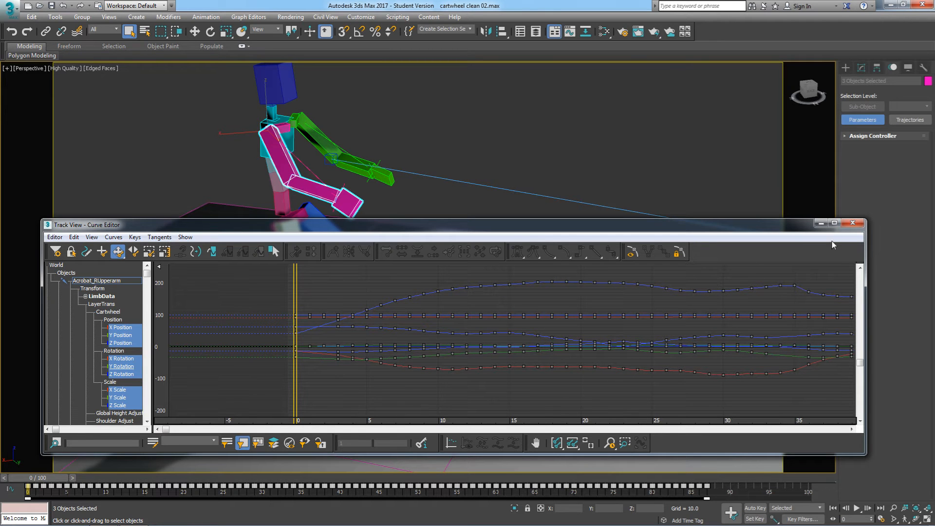
{"action": "left_click", "coordinate": [852, 223]}
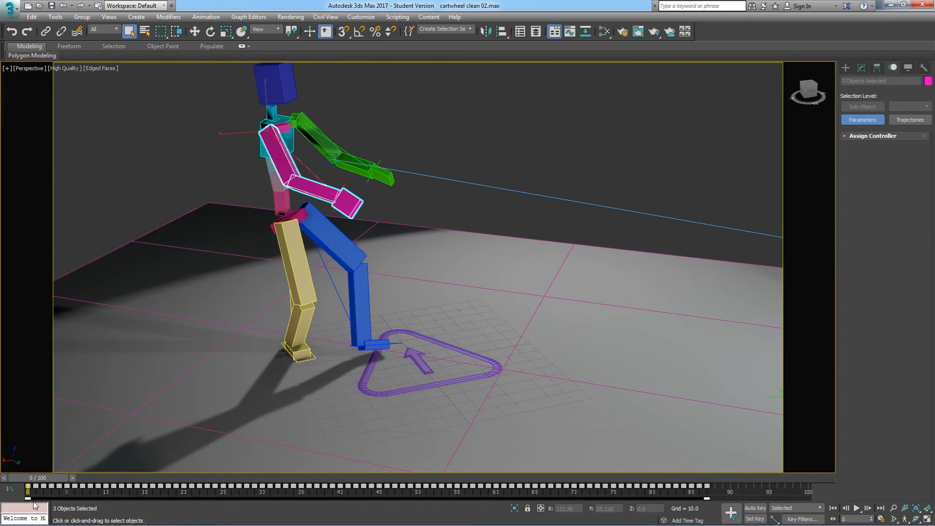
{"action": "left_click_drag", "start_coordinate": [44, 479], "coordinate": [34, 525]}
{"action": "key", "text": "q"}
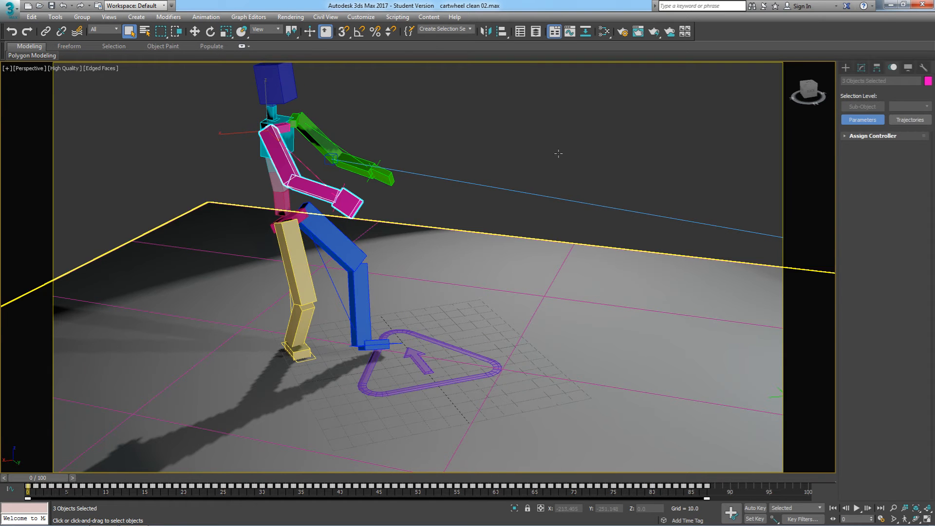
Add a world adjustment layer to the character's triangular root helper and name it Height Animation.
{"action": "left_click", "coordinate": [522, 139]}
{"action": "middle_click_drag", "start_coordinate": [428, 325], "coordinate": [354, 347], "text": "alt"}
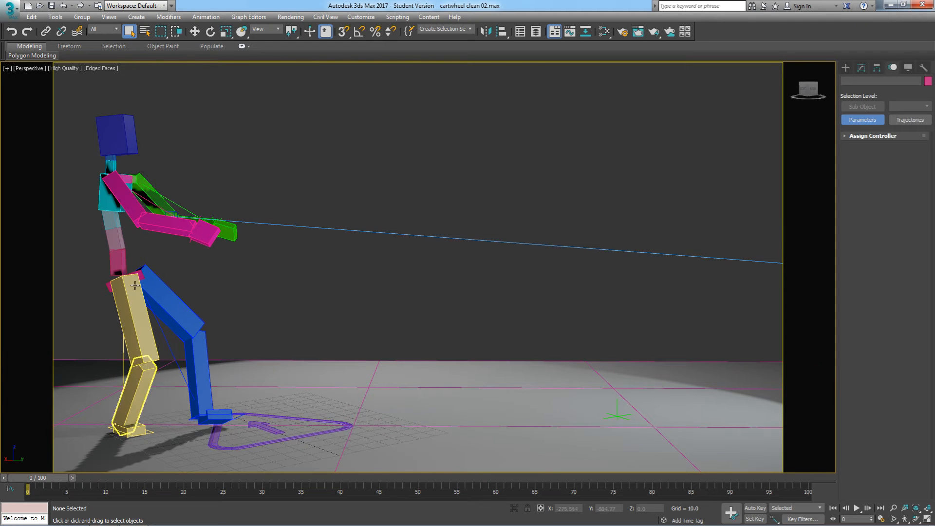
{"action": "left_click", "coordinate": [267, 428]}
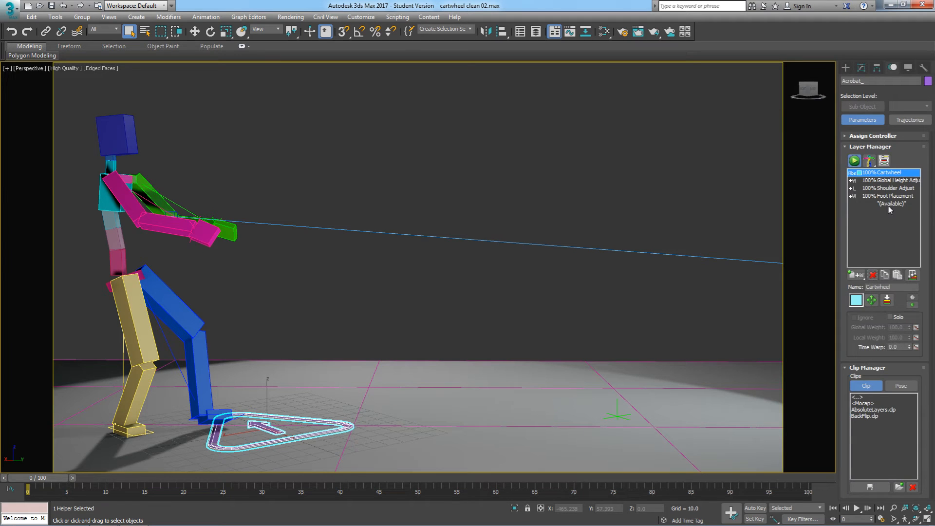
{"action": "left_click", "coordinate": [890, 204]}
{"action": "left_click_drag", "start_coordinate": [852, 276], "coordinate": [856, 310]}
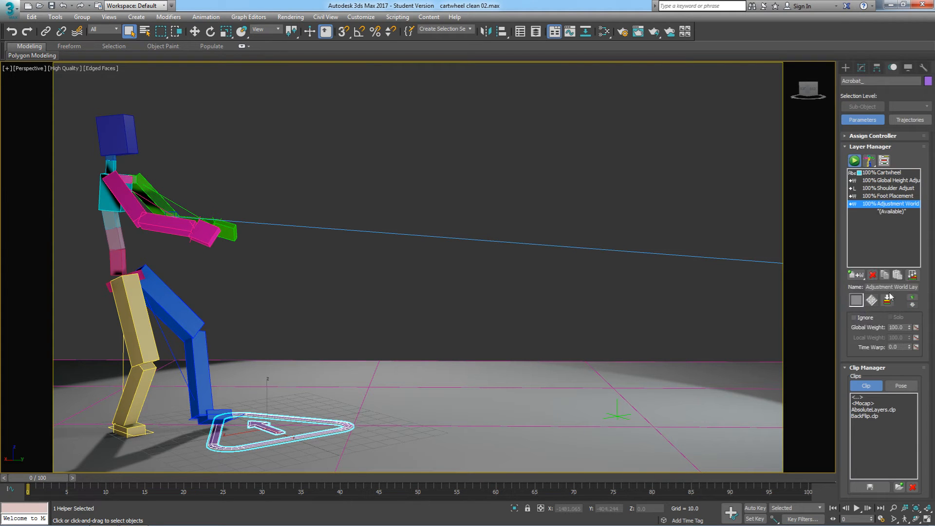
{"action": "left_click", "coordinate": [874, 287]}
{"action": "key", "text": "ctrl+a"}
{"action": "type", "text": "Height Animation"}
{"action": "key", "text": "Return"}
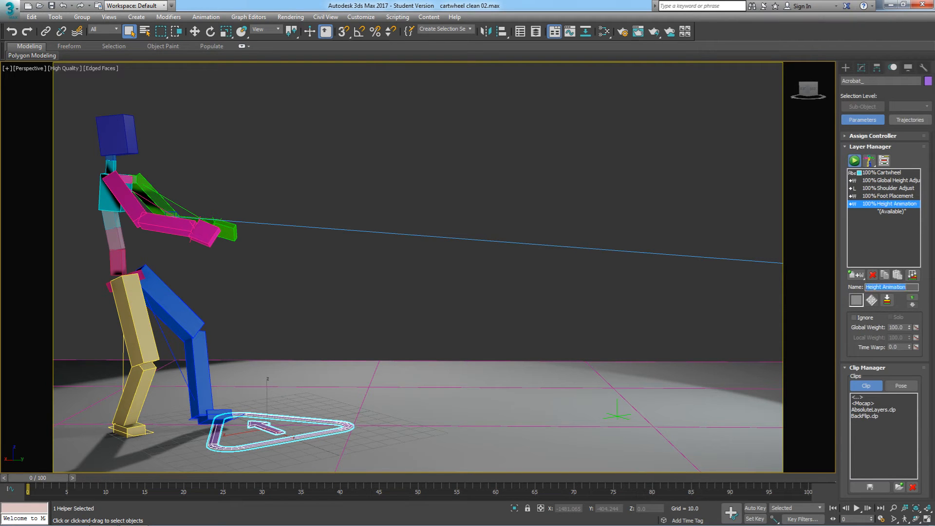
Add a second world adjustment layer after Height Animation and name it Hand Placement.
{"action": "left_click_drag", "start_coordinate": [857, 276], "coordinate": [860, 309]}
{"action": "left_click", "coordinate": [875, 286]}
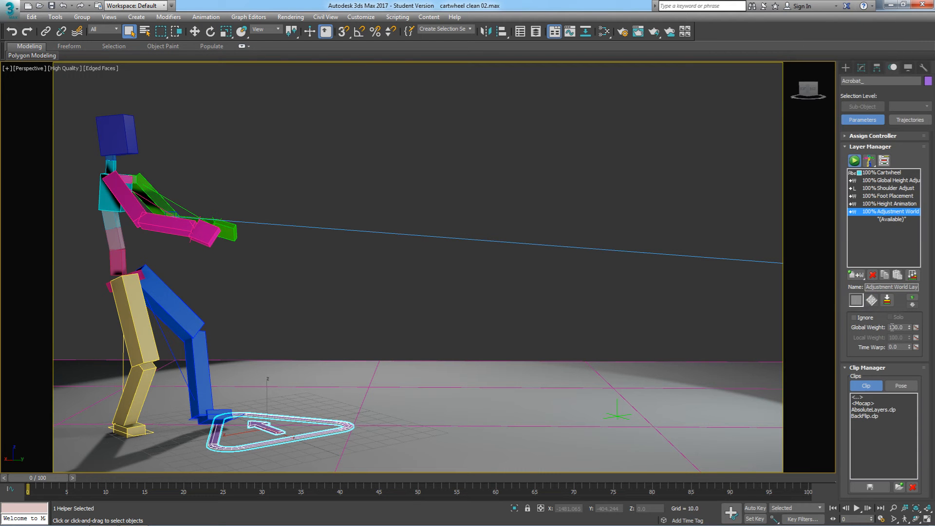
{"action": "key", "text": "ctrl+a"}
{"action": "type", "text": "Ha"}
{"action": "key", "text": "Return"}
Make Hand Placement the active layer and select the IK targets of both hands.
{"action": "left_click", "coordinate": [899, 204]}
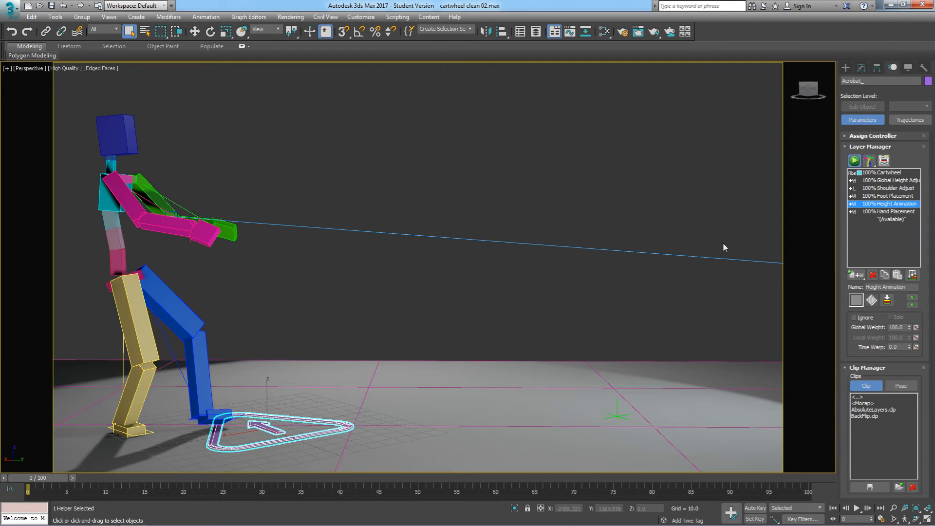
{"action": "left_click", "coordinate": [891, 213]}
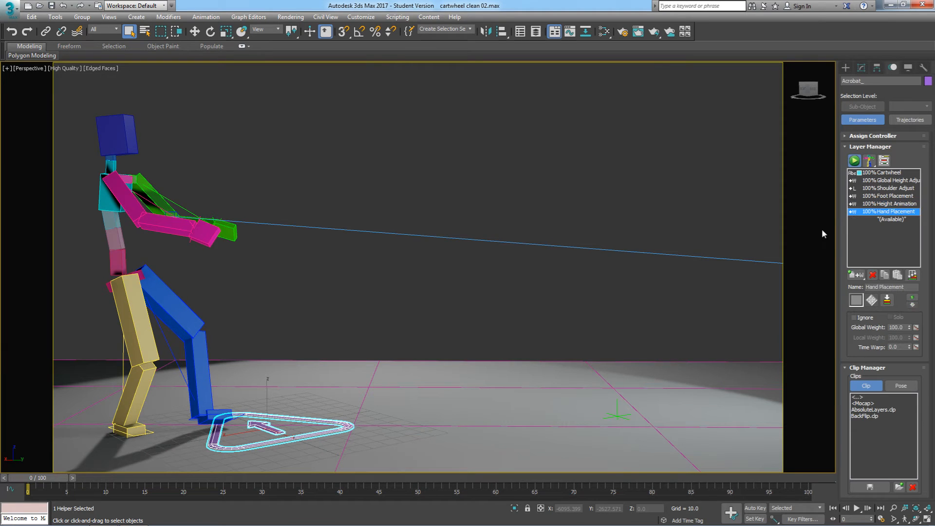
{"action": "left_click", "coordinate": [886, 205]}
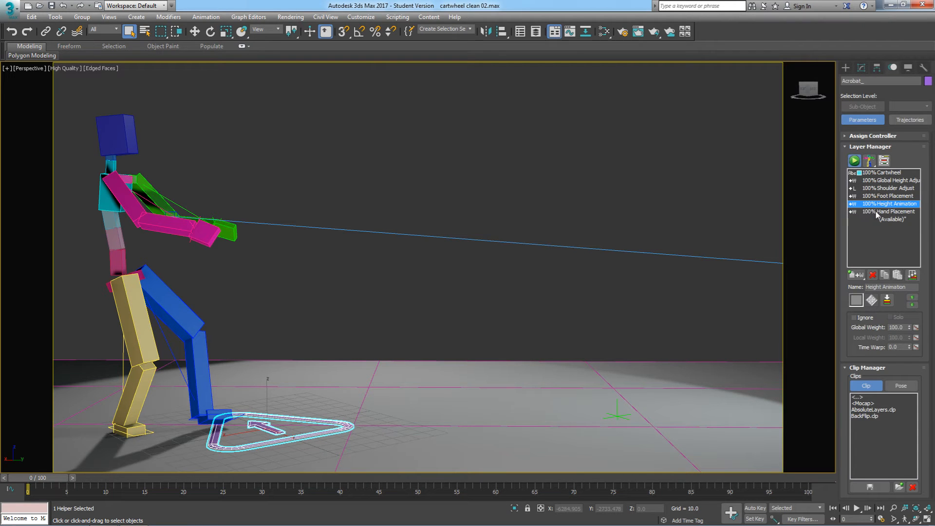
{"action": "left_click", "coordinate": [876, 213]}
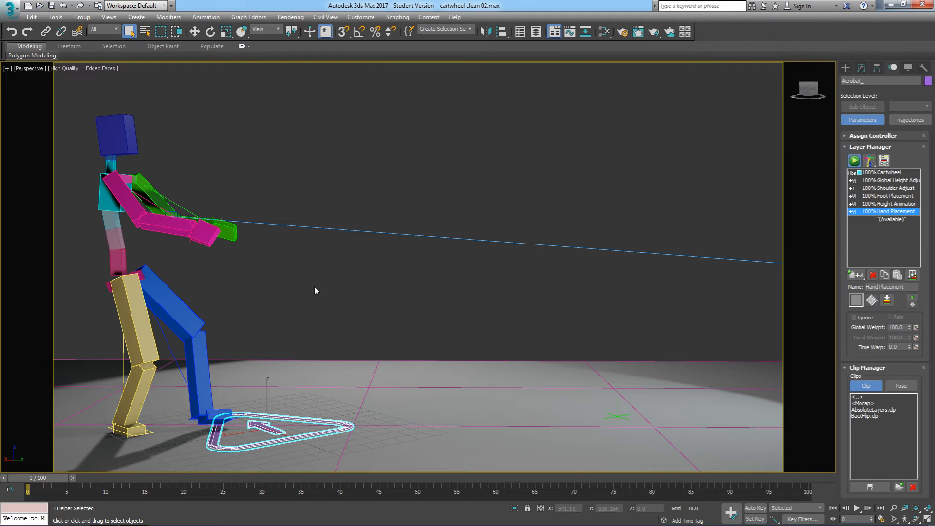
{"action": "left_click", "coordinate": [190, 226]}
{"action": "left_click", "coordinate": [194, 228]}
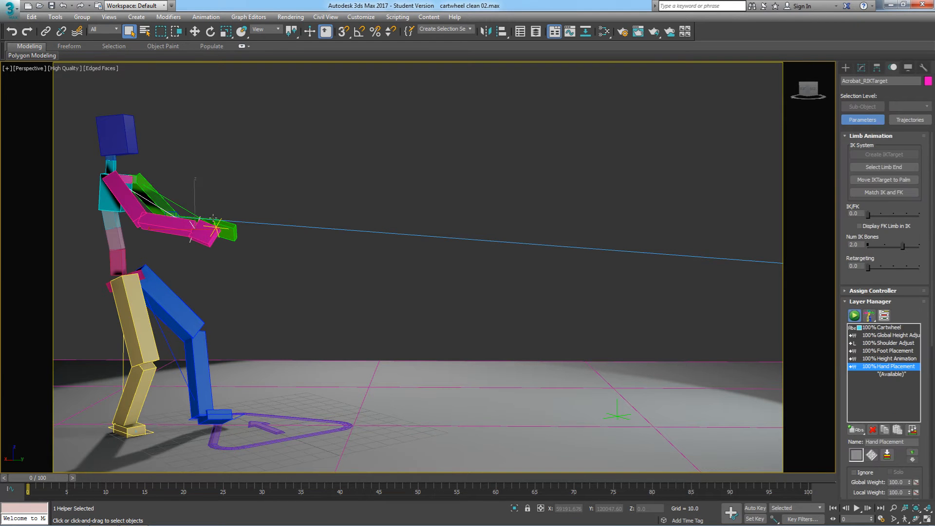
{"action": "left_click", "coordinate": [214, 221], "text": "ctrl"}
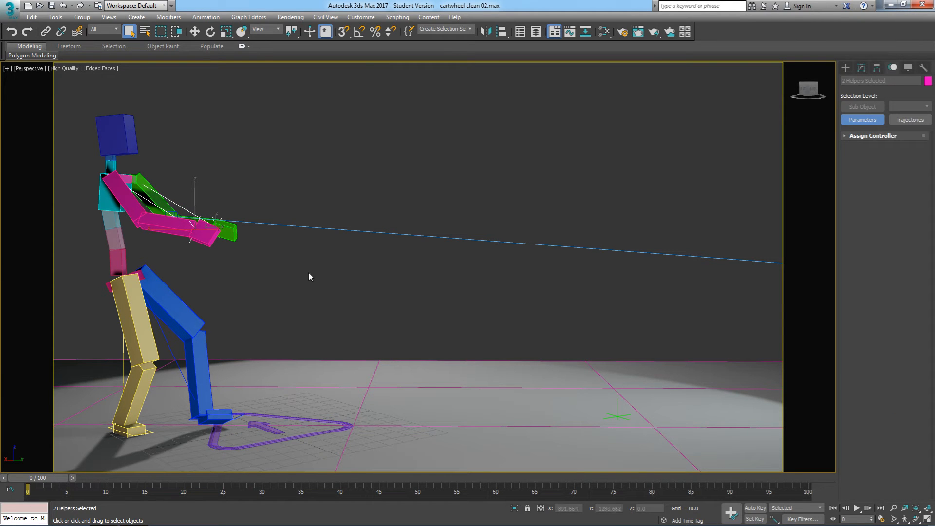
Key the IK targets of both hands on the Hand Placement layer at frames 0 and 64.
{"action": "left_click", "coordinate": [729, 512]}
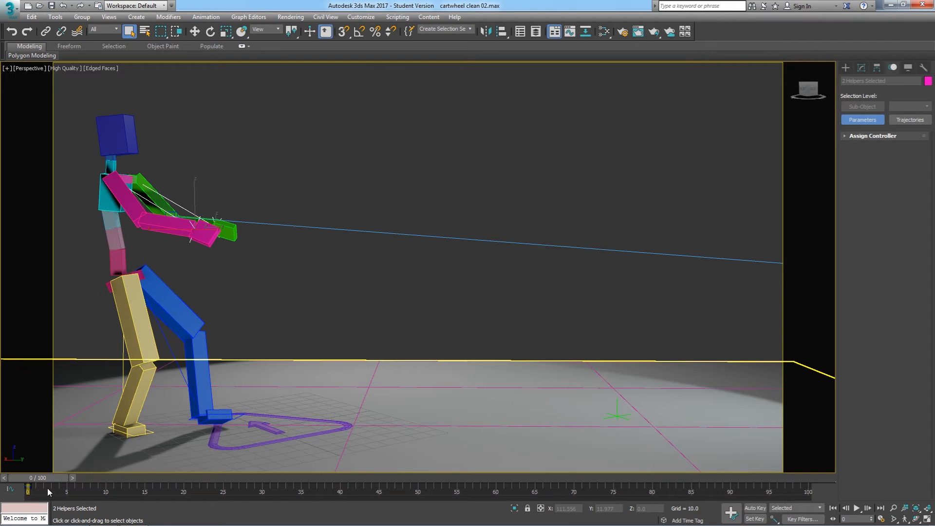
{"action": "left_click_drag", "start_coordinate": [46, 479], "coordinate": [531, 512]}
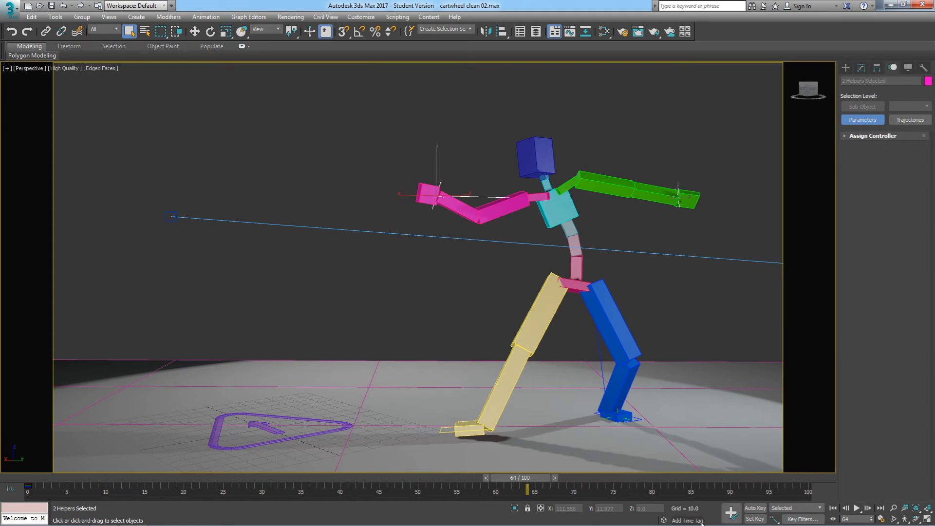
{"action": "left_click", "coordinate": [731, 513]}
Key the left hand's IK target at frame 35, where the hand plants on the floor.
{"action": "left_click_drag", "start_coordinate": [538, 480], "coordinate": [272, 487]}
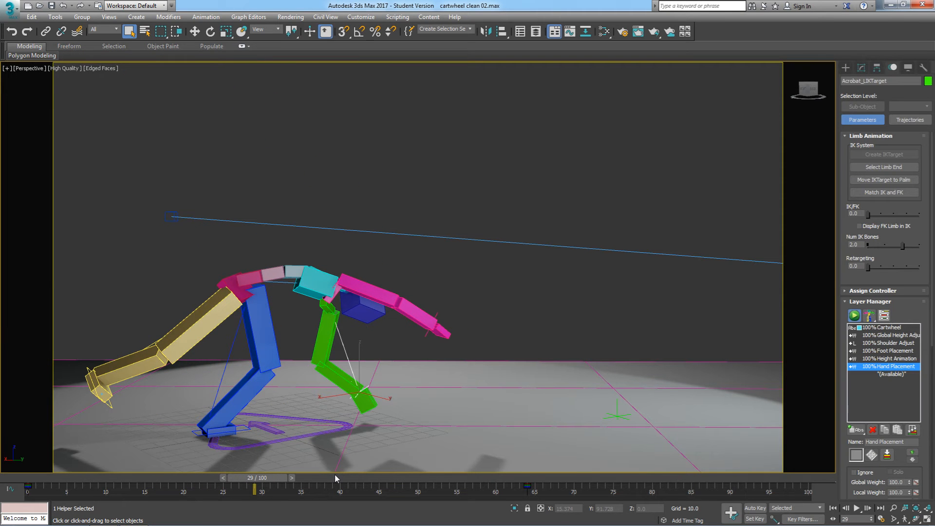
{"action": "left_click_drag", "start_coordinate": [270, 483], "coordinate": [317, 480]}
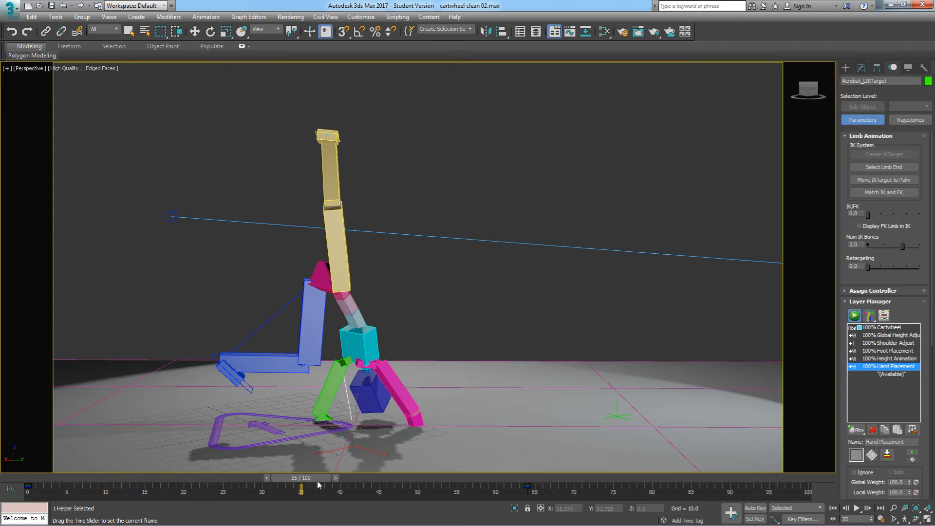
{"action": "key", "text": "q"}
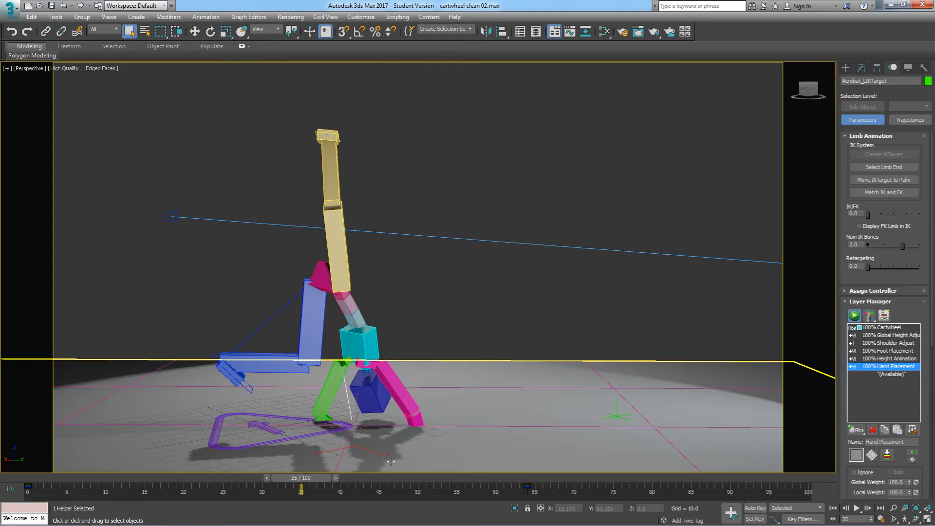
{"action": "left_click", "coordinate": [731, 514]}
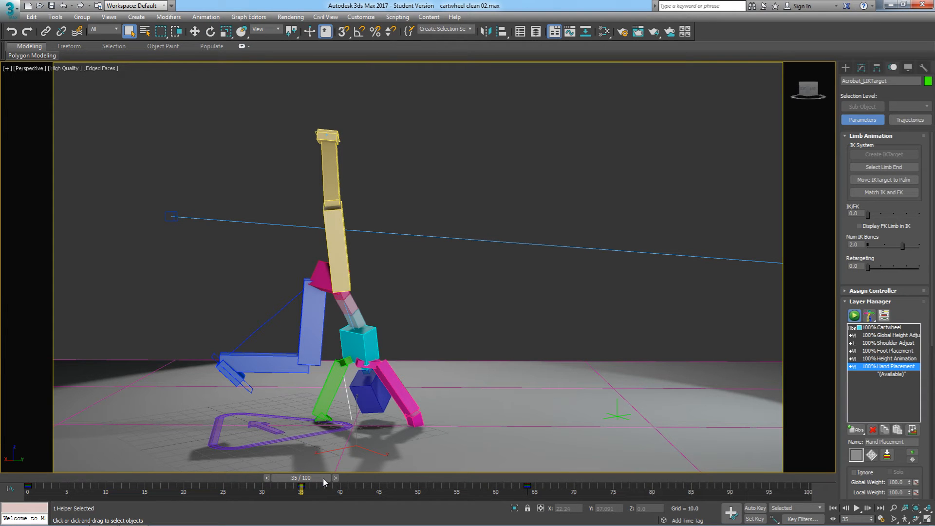
Switch the viewport to wireframe and key the left hand's IK target at frame 43, before the hand lifts off.
{"action": "left_click_drag", "start_coordinate": [323, 478], "coordinate": [379, 491]}
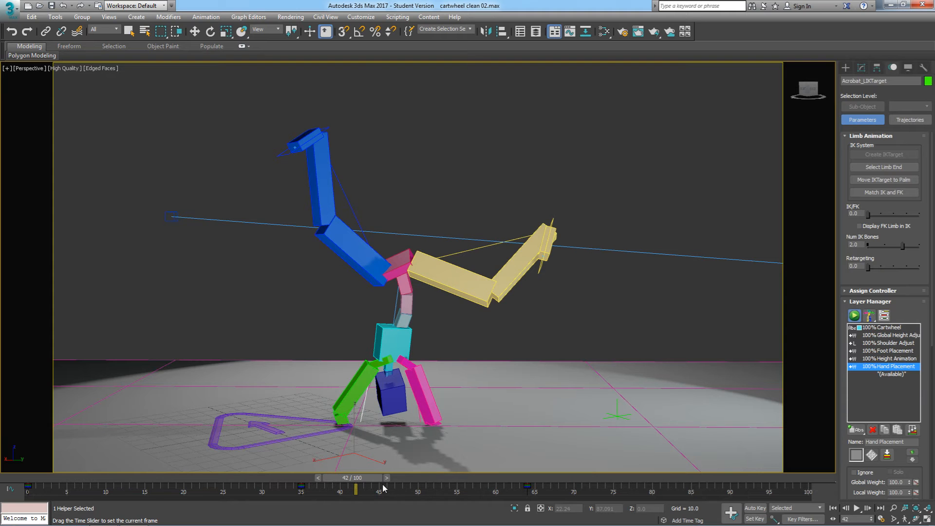
{"action": "key", "text": "q"}
{"action": "key", "text": "F3"}
{"action": "mouse_move", "coordinate": [370, 482]}
{"action": "left_mouse_down"}
{"action": "mouse_move", "coordinate": [358, 484]}
{"action": "mouse_move", "coordinate": [382, 479]}
{"action": "mouse_move", "coordinate": [358, 484]}
{"action": "mouse_move", "coordinate": [387, 480]}
{"action": "mouse_move", "coordinate": [370, 489]}
{"action": "mouse_move", "coordinate": [382, 485]}
{"action": "left_mouse_up"}
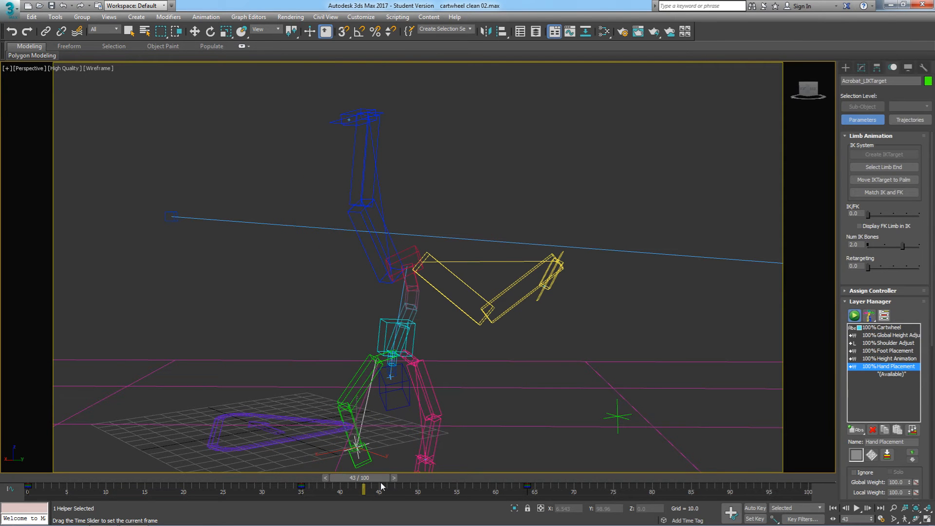
{"action": "key", "text": "q"}
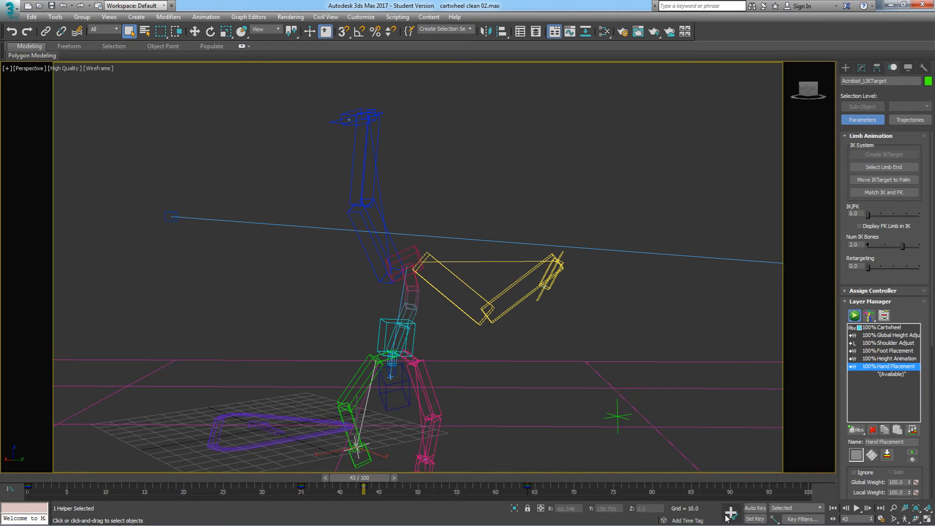
Select the right hand's IK target and key it at frames 40 and 49, where its floor contact starts and ends.
{"action": "left_click", "coordinate": [426, 462]}
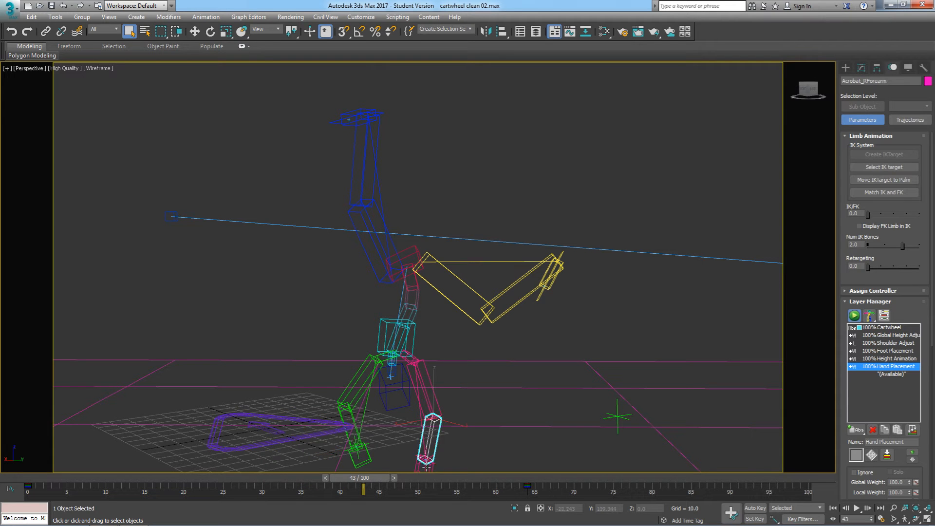
{"action": "left_click_drag", "start_coordinate": [379, 479], "coordinate": [328, 478]}
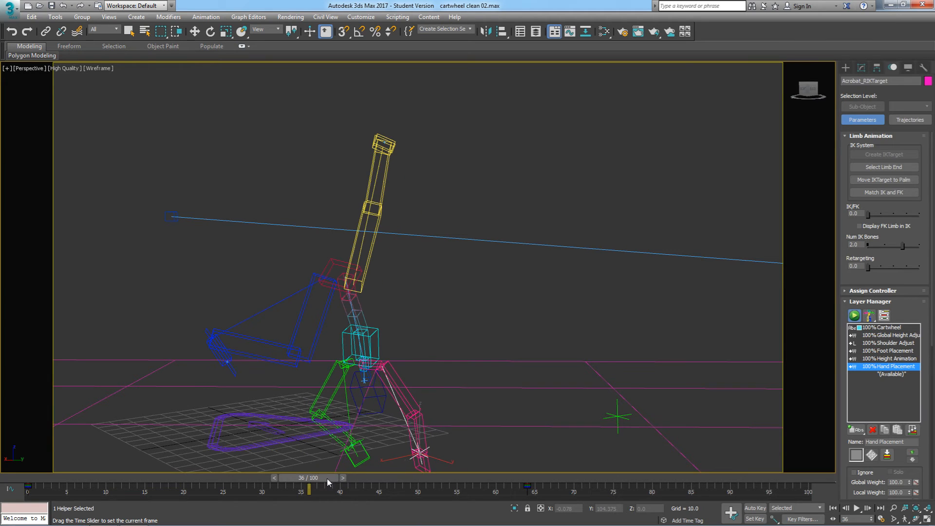
{"action": "key", "text": "F3"}
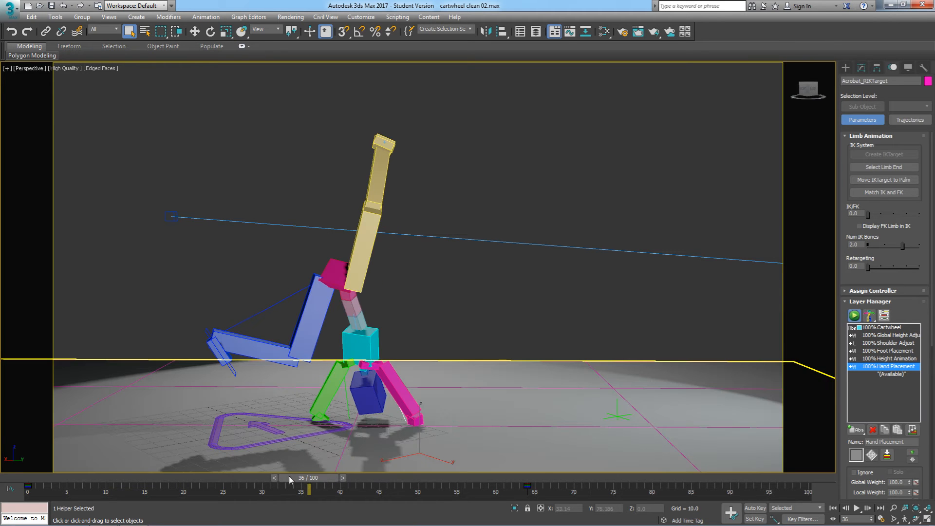
{"action": "left_click_drag", "start_coordinate": [306, 479], "coordinate": [340, 480]}
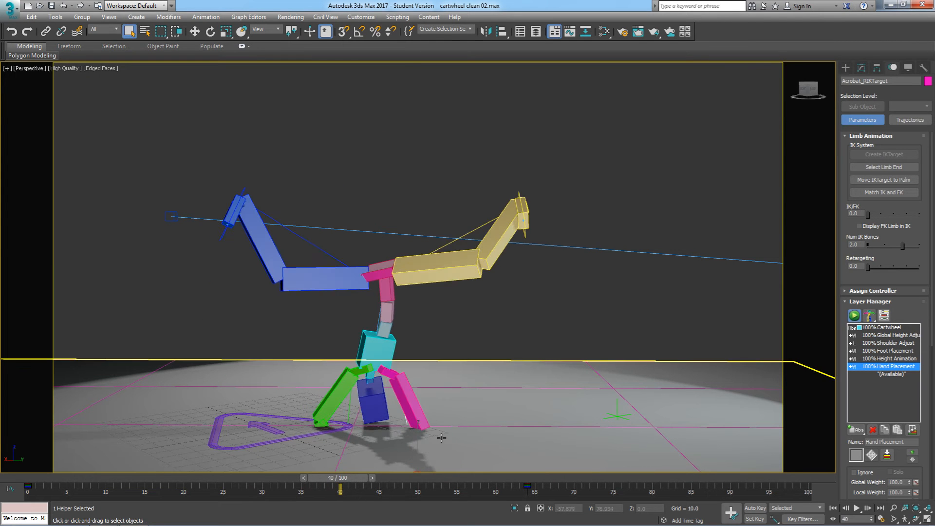
{"action": "key", "text": "F3"}
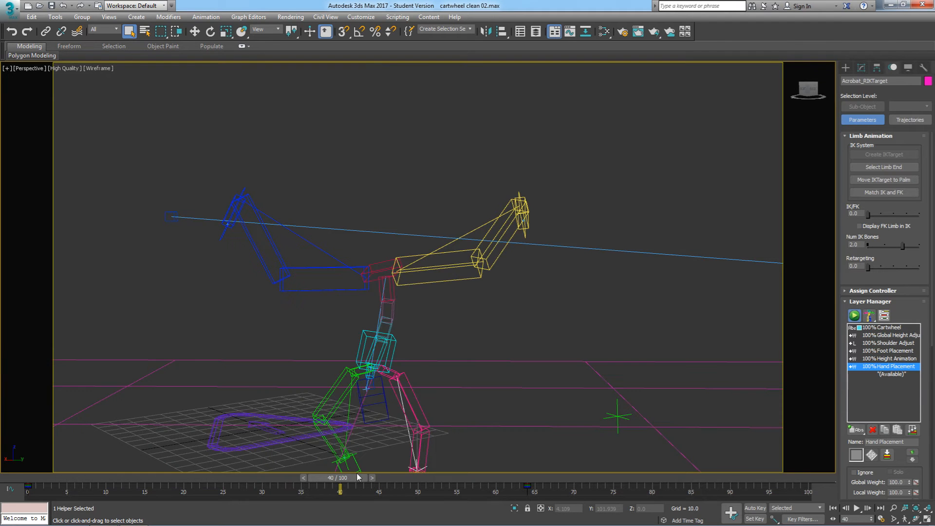
{"action": "mouse_move", "coordinate": [341, 480]}
{"action": "left_mouse_down"}
{"action": "mouse_move", "coordinate": [329, 482]}
{"action": "mouse_move", "coordinate": [350, 478]}
{"action": "left_mouse_up"}
{"action": "left_click_drag", "start_coordinate": [353, 478], "coordinate": [343, 494]}
{"action": "key", "text": "q"}
{"action": "left_click_drag", "start_coordinate": [360, 483], "coordinate": [418, 493]}
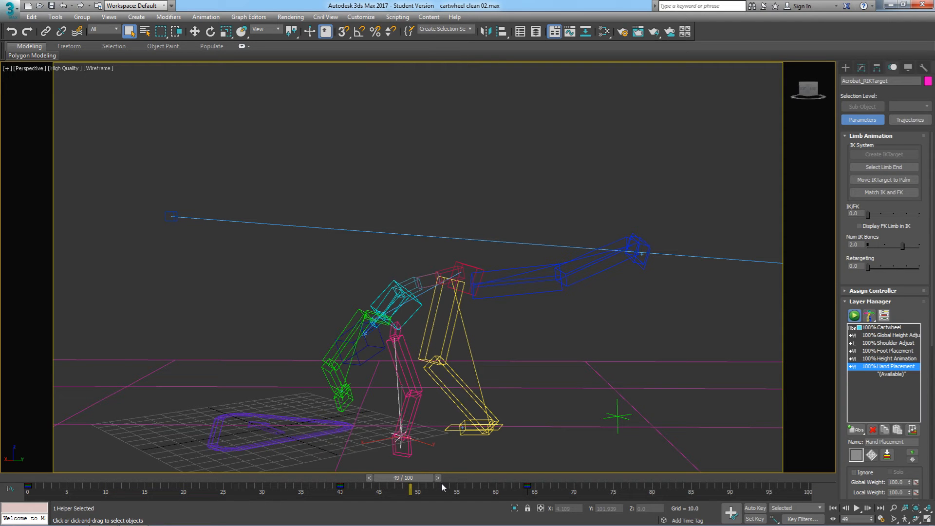
{"action": "left_click", "coordinate": [732, 514]}
Return to frame 0, restore the shaded view and select both hands' IK targets to check their keys together.
{"action": "mouse_move", "coordinate": [424, 479]}
{"action": "left_mouse_down"}
{"action": "mouse_move", "coordinate": [73, 485]}
{"action": "mouse_move", "coordinate": [510, 495]}
{"action": "mouse_move", "coordinate": [112, 497]}
{"action": "mouse_move", "coordinate": [214, 484]}
{"action": "mouse_move", "coordinate": [421, 508]}
{"action": "mouse_move", "coordinate": [292, 492]}
{"action": "mouse_move", "coordinate": [45, 491]}
{"action": "left_mouse_up"}
{"action": "left_click", "coordinate": [186, 100], "text": "ctrl"}
{"action": "key", "text": "F3"}
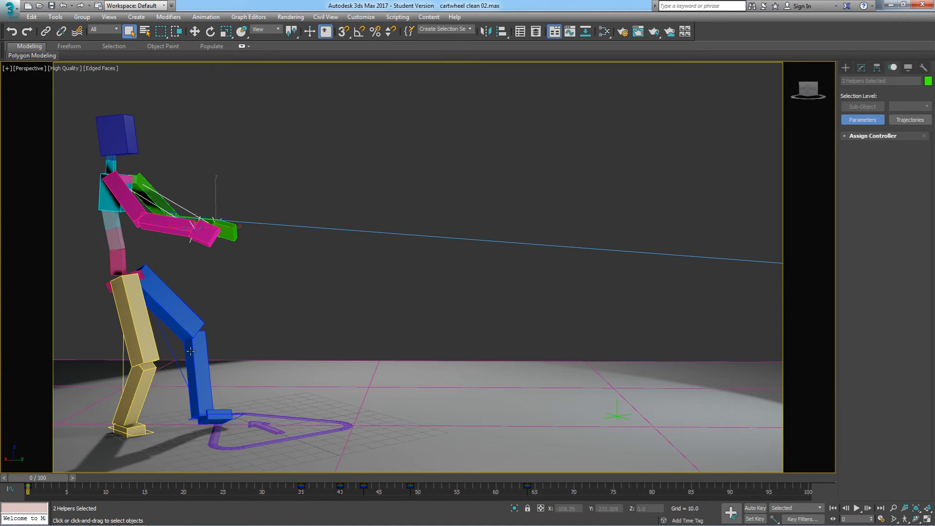
Select the pelvis, make Height Animation the active layer and go to frame 29.
{"action": "left_click", "coordinate": [141, 275]}
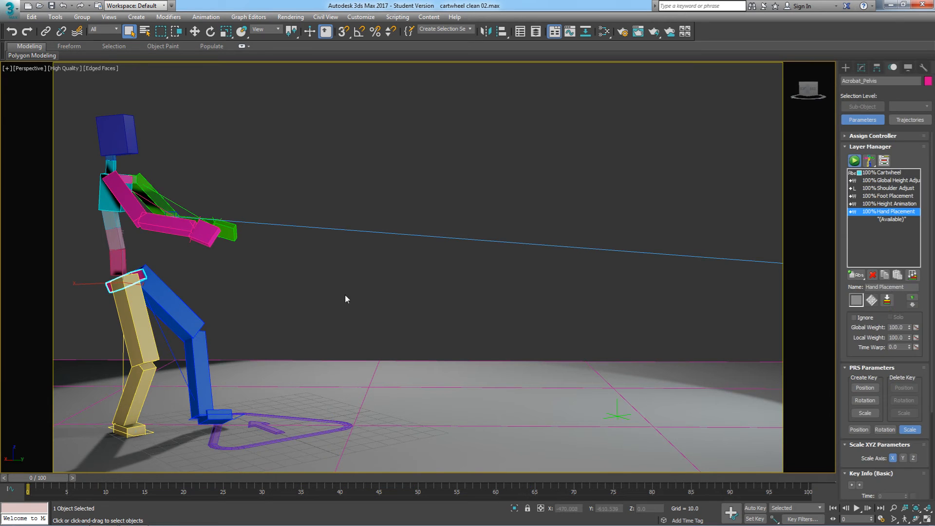
{"action": "left_click", "coordinate": [894, 204]}
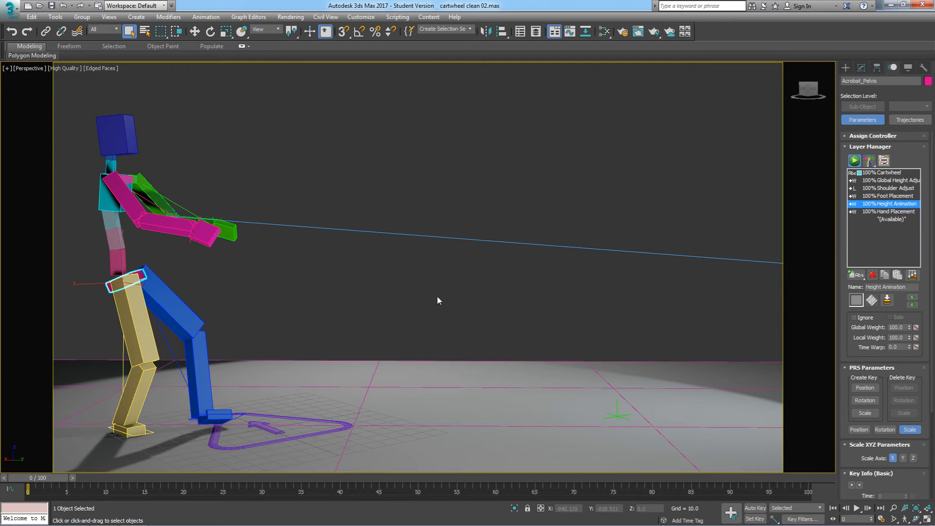
{"action": "left_click_drag", "start_coordinate": [168, 486], "coordinate": [266, 491]}
{"action": "key", "text": "q"}
Select both foot platforms and the pelvis on the Height Animation layer and key them at frame 29.
{"action": "left_click", "coordinate": [200, 434]}
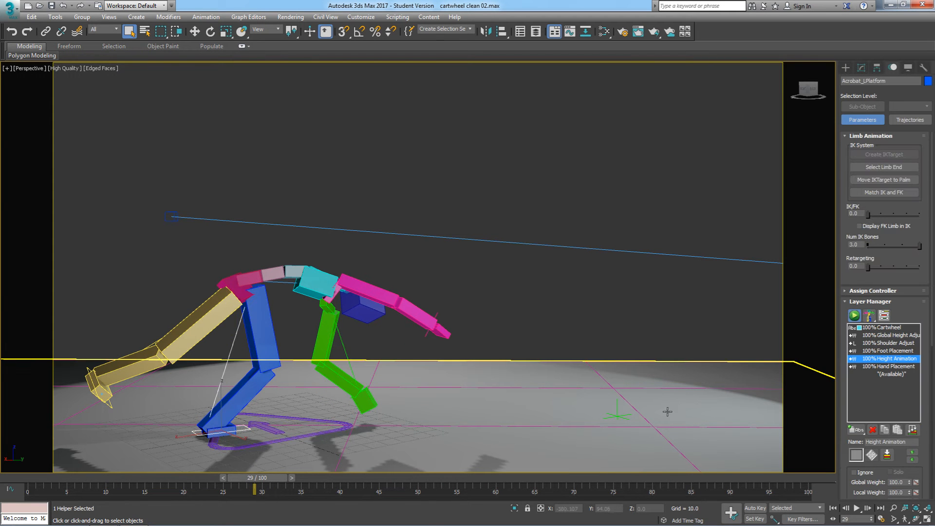
{"action": "left_click", "coordinate": [893, 352]}
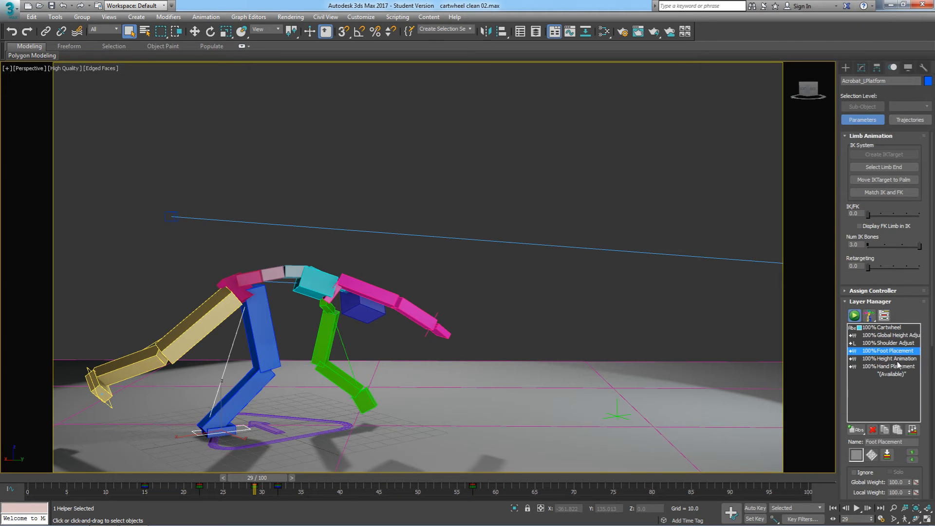
{"action": "left_click", "coordinate": [897, 359]}
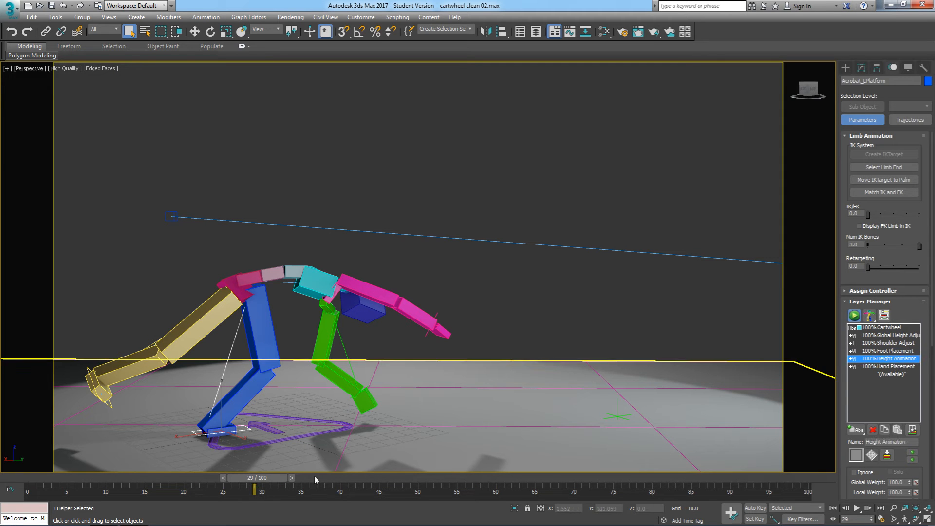
{"action": "left_click", "coordinate": [110, 406], "text": "ctrl"}
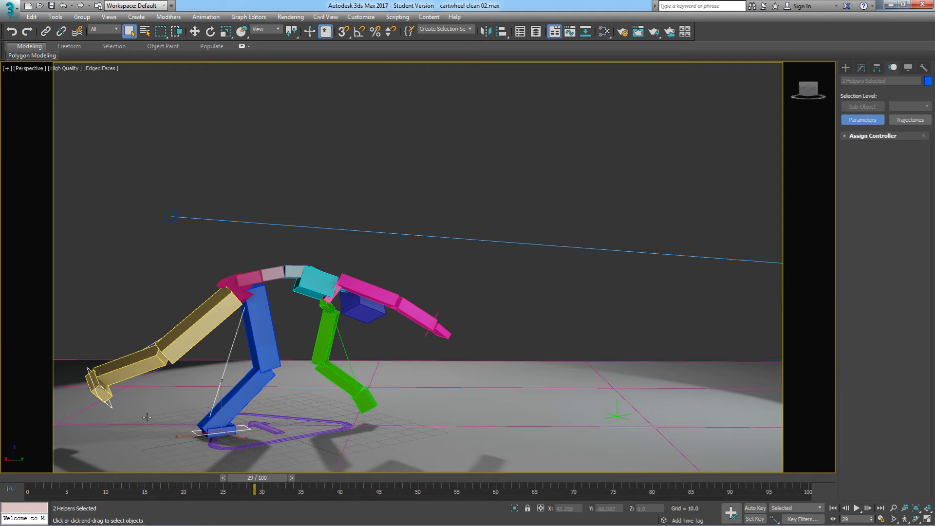
{"action": "left_click", "coordinate": [245, 296], "text": "ctrl"}
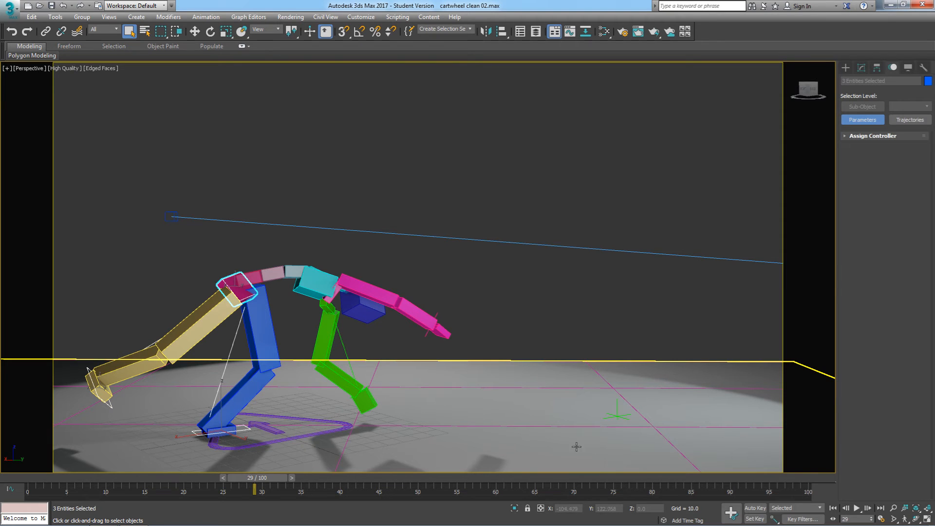
{"action": "left_click", "coordinate": [730, 511]}
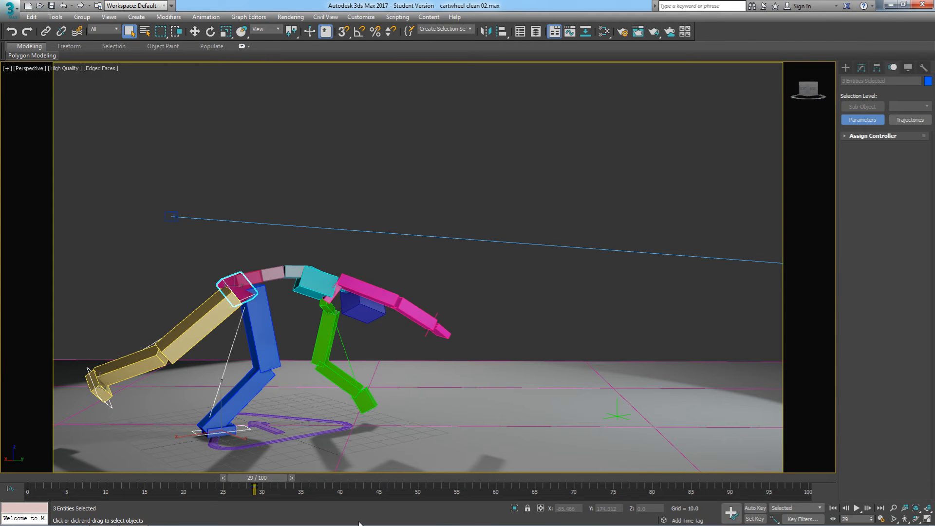
Key the foot platforms and the pelvis on the Height Animation layer at frame 50.
{"action": "left_click_drag", "start_coordinate": [276, 474], "coordinate": [432, 502]}
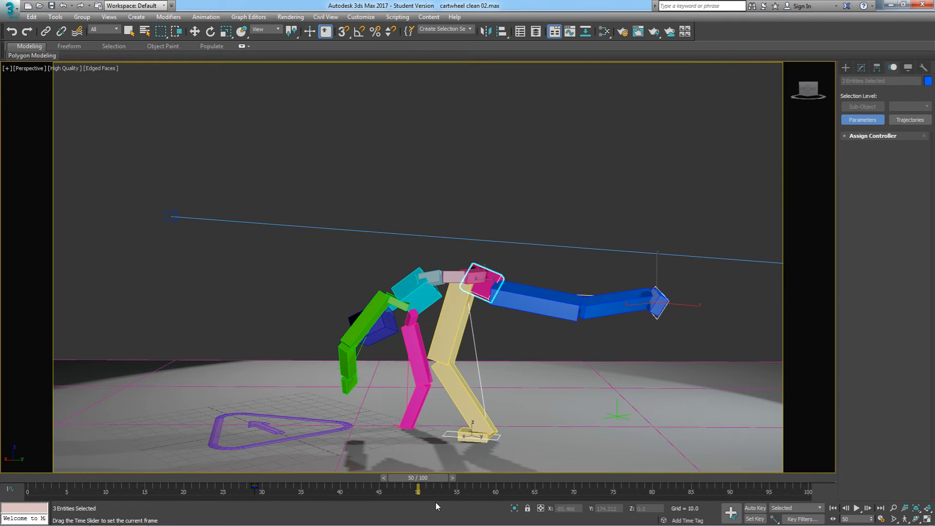
{"action": "key", "text": "q"}
{"action": "left_click", "coordinate": [733, 512]}
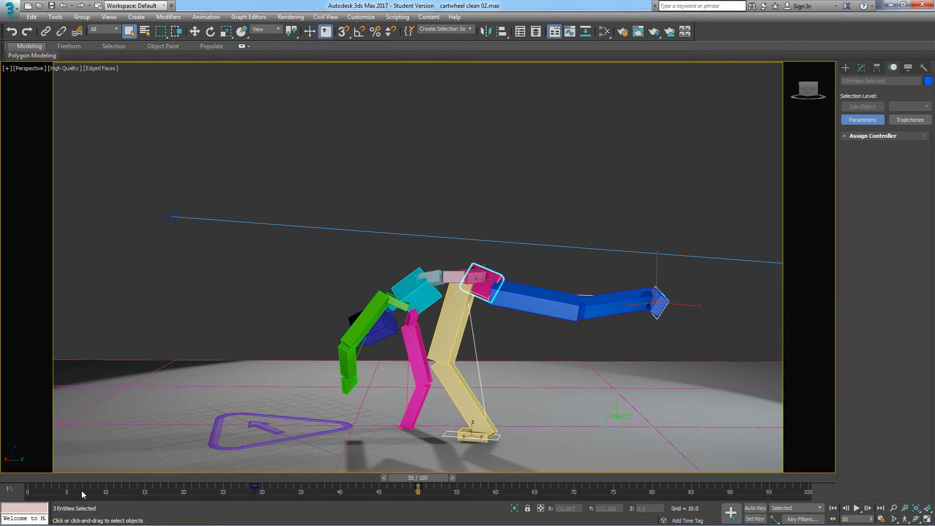
At frame 40, turn on Auto Key and raise the pelvis and foot platforms along Z until the arms are nearly straight.
{"action": "left_click_drag", "start_coordinate": [417, 477], "coordinate": [341, 506]}
{"action": "key", "text": "w"}
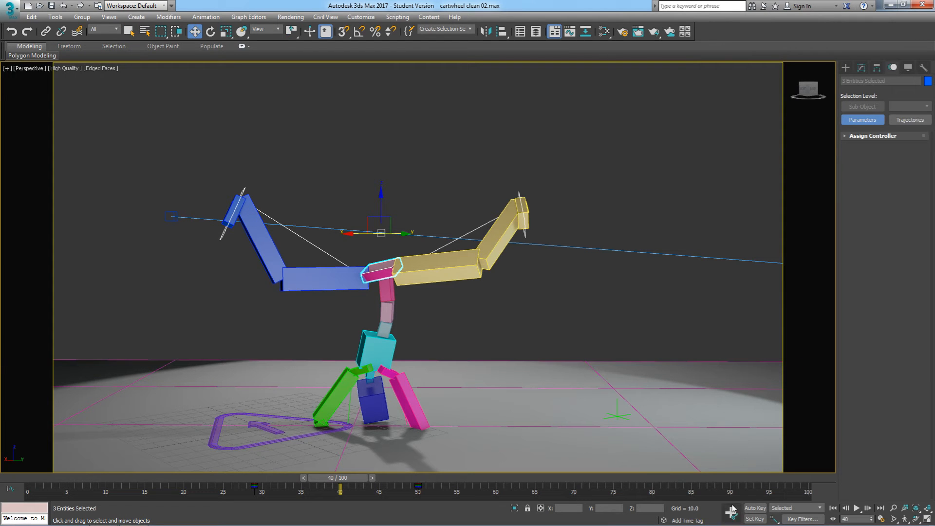
{"action": "left_click", "coordinate": [754, 508]}
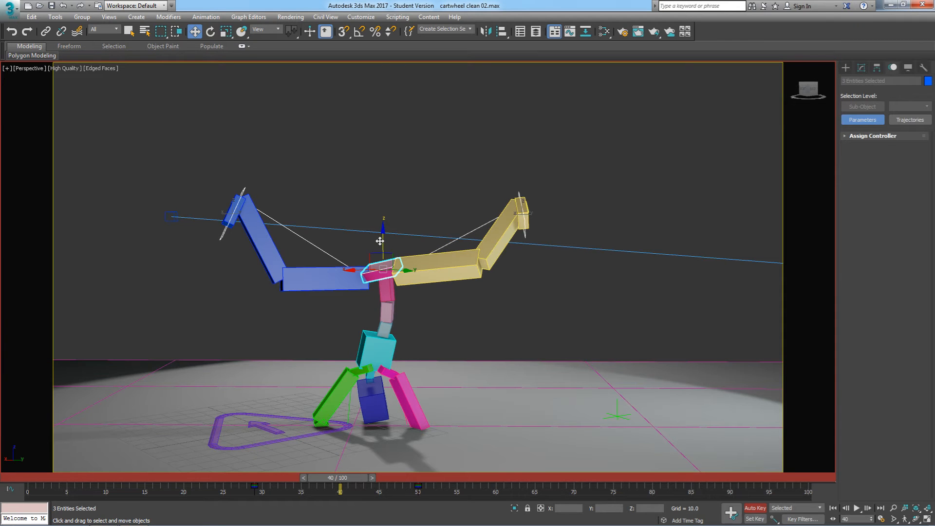
{"action": "left_click_drag", "start_coordinate": [383, 242], "coordinate": [388, 175]}
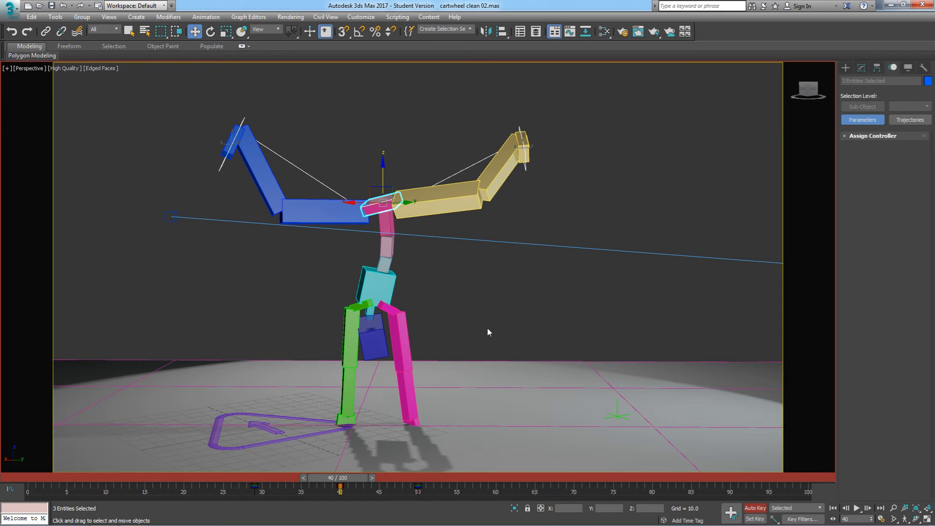
{"action": "key", "text": "F3"}
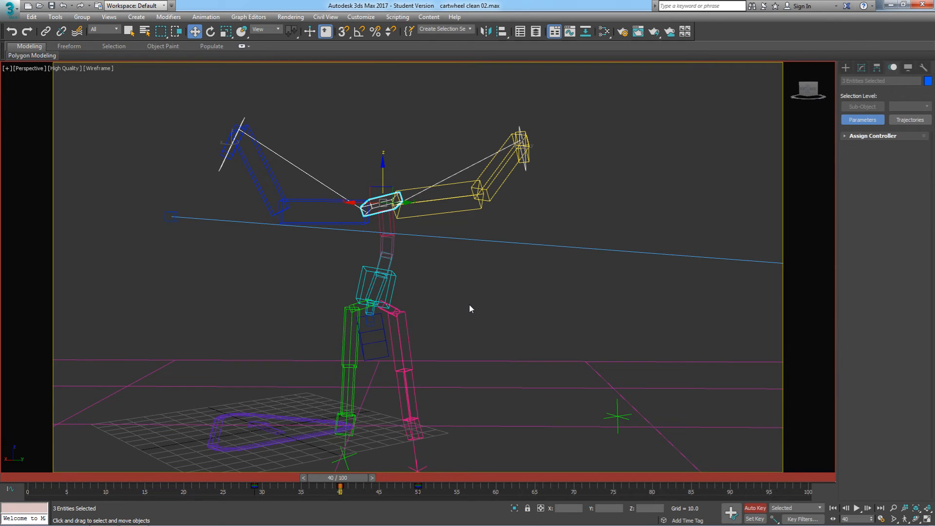
{"action": "key", "text": "F3"}
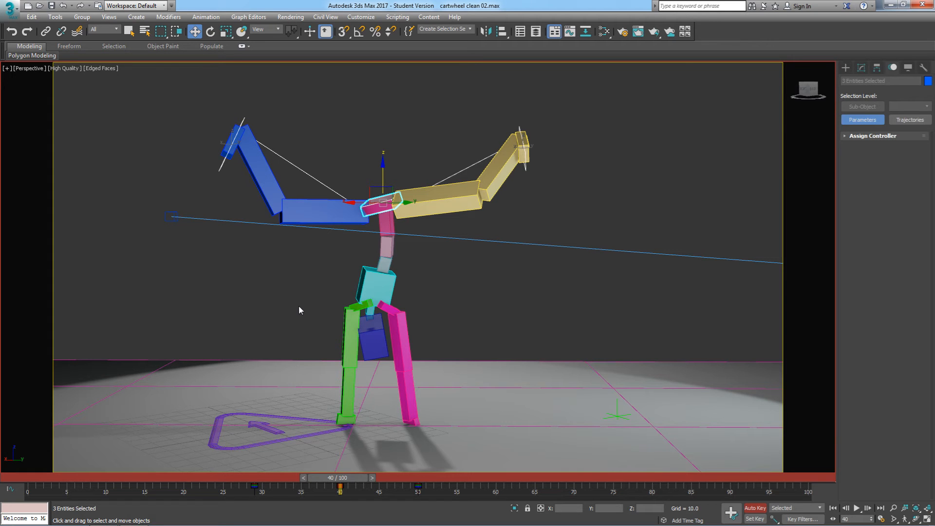
Display the pelvis's trajectory and scrub through the cartwheel to frame 53 to examine the height animation.
{"action": "left_click_drag", "start_coordinate": [355, 479], "coordinate": [317, 523]}
{"action": "key", "text": "w"}
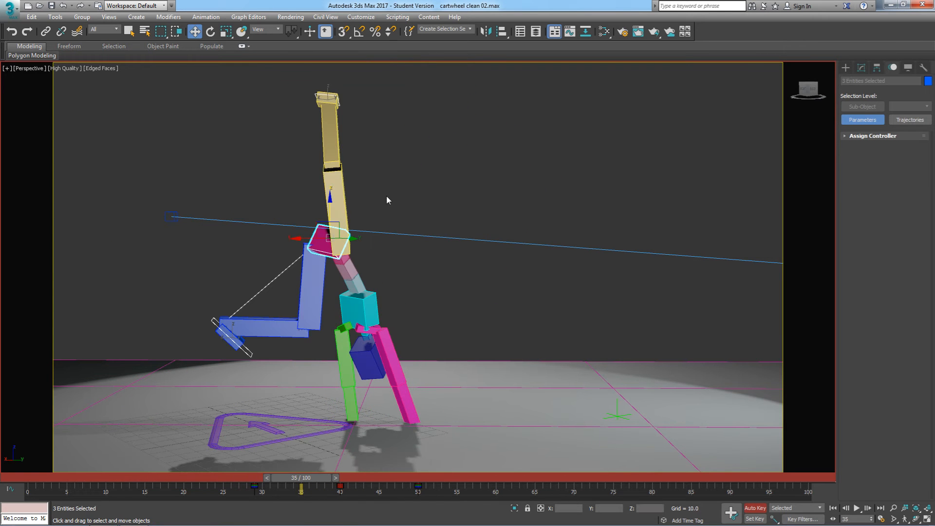
{"action": "left_click", "coordinate": [321, 243]}
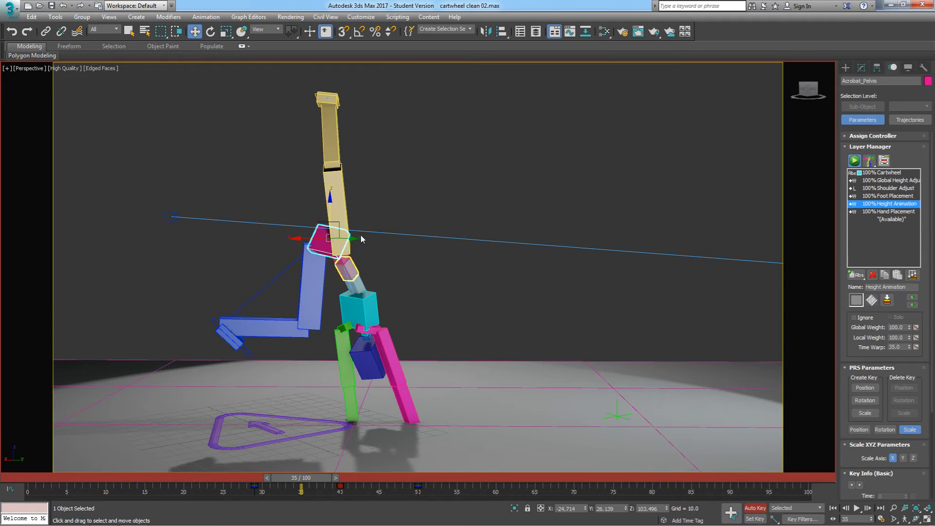
{"action": "left_click", "coordinate": [899, 121]}
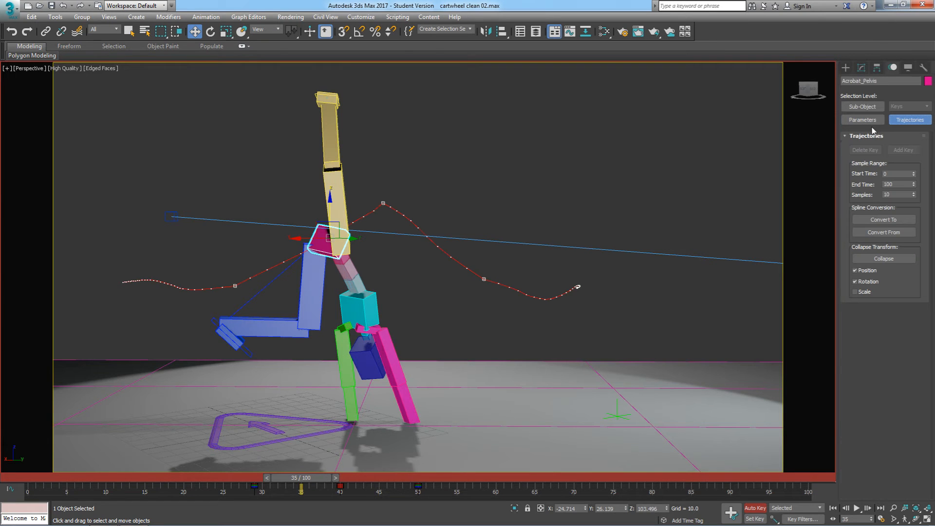
{"action": "left_click_drag", "start_coordinate": [310, 477], "coordinate": [324, 519]}
{"action": "left_click_drag", "start_coordinate": [247, 489], "coordinate": [441, 492]}
{"action": "key", "text": "w"}
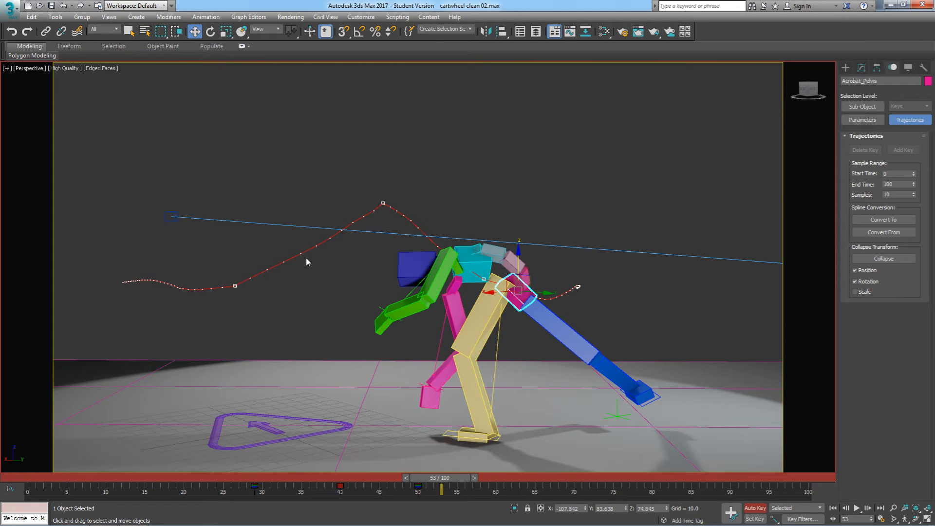
At frame 44, add both foot platforms to the pelvis selection and raise all three along Z by about 5.2 units.
{"action": "left_click_drag", "start_coordinate": [422, 478], "coordinate": [389, 489]}
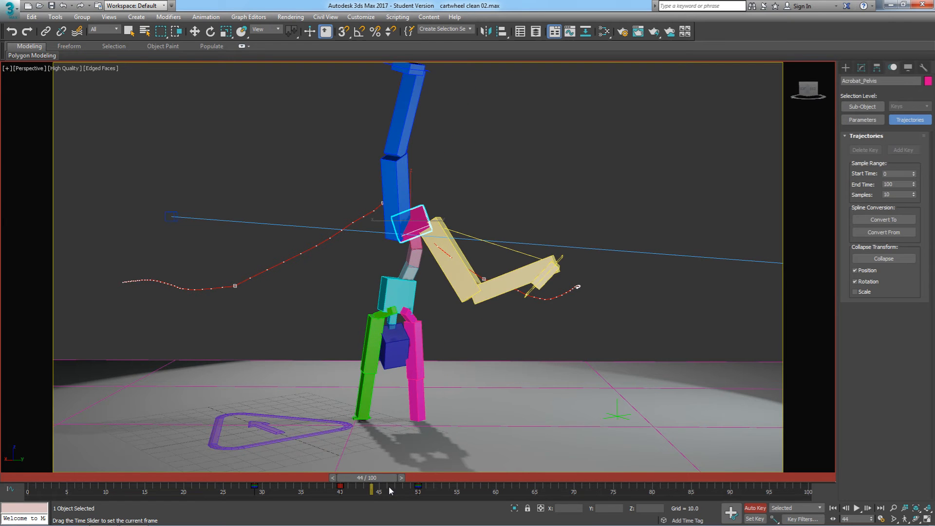
{"action": "key", "text": "w"}
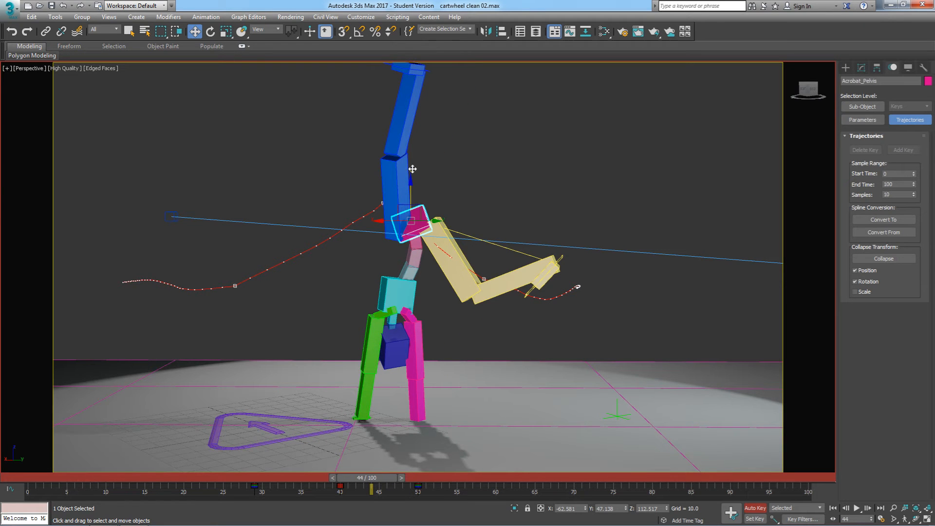
{"action": "left_click", "coordinate": [430, 71], "text": "ctrl"}
{"action": "left_click", "coordinate": [563, 259], "text": "ctrl"}
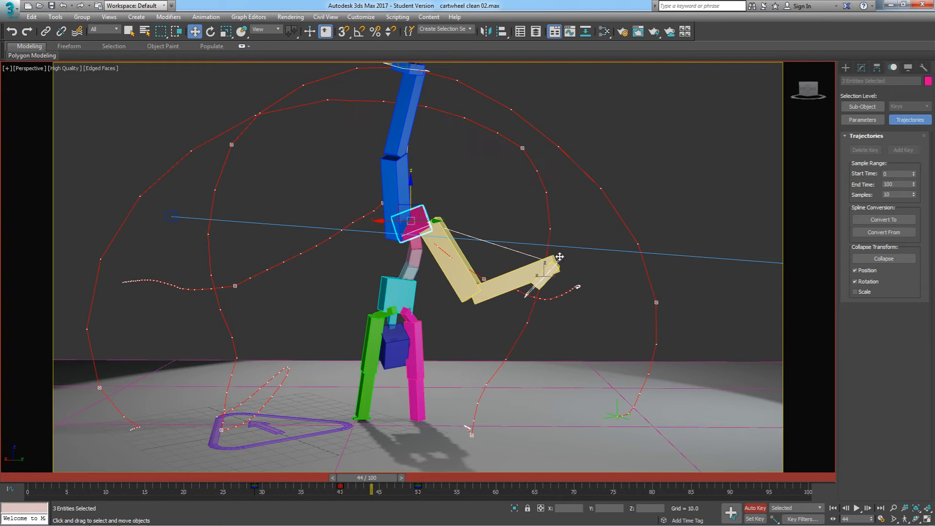
{"action": "left_click_drag", "start_coordinate": [410, 192], "coordinate": [412, 183]}
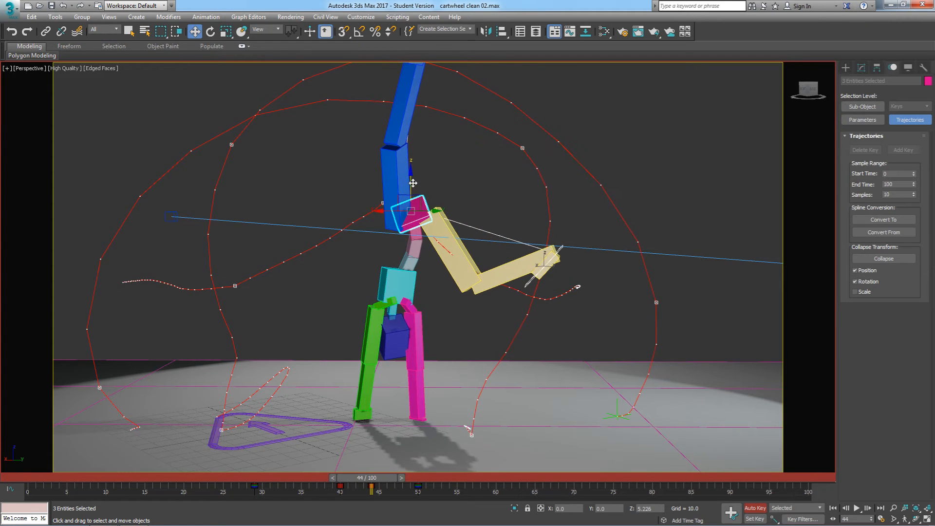
At frame 37, raise the pelvis and both foot platforms along Z to straighten the supporting arms.
{"action": "left_click_drag", "start_coordinate": [385, 483], "coordinate": [336, 489]}
{"action": "key", "text": "w"}
{"action": "left_click_drag", "start_coordinate": [351, 190], "coordinate": [351, 176]}
At frame 33, lower the pelvis and foot platforms slightly along Z, and scrub back to frame 28 to check the motion.
{"action": "left_click_drag", "start_coordinate": [328, 479], "coordinate": [426, 483]}
{"action": "left_click_drag", "start_coordinate": [446, 517], "coordinate": [300, 522]}
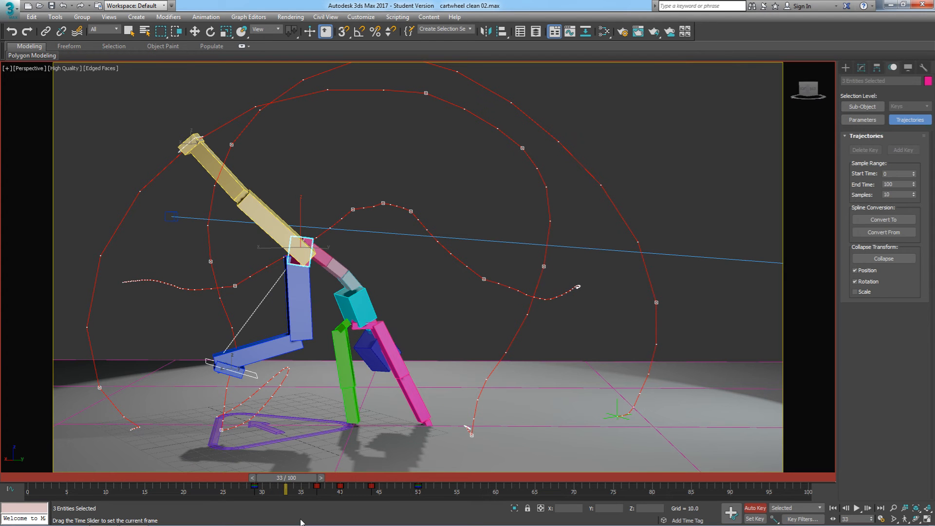
{"action": "key", "text": "w"}
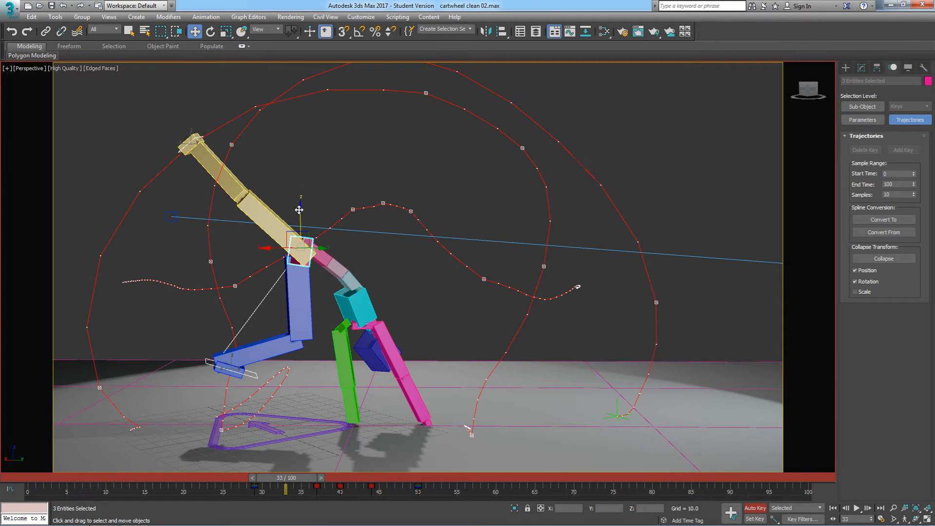
{"action": "left_click_drag", "start_coordinate": [301, 214], "coordinate": [301, 220]}
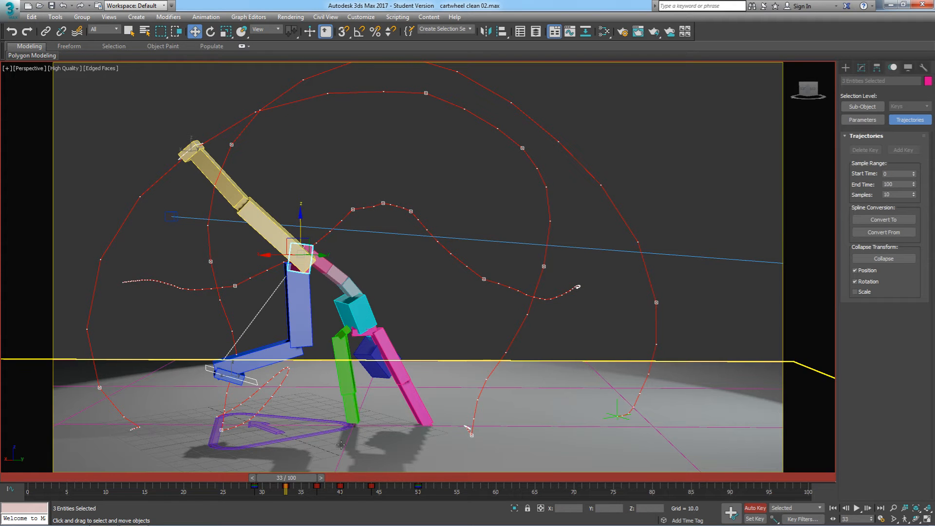
{"action": "left_click_drag", "start_coordinate": [281, 482], "coordinate": [258, 511]}
{"action": "left_click_drag", "start_coordinate": [254, 478], "coordinate": [248, 478]}
{"action": "key", "text": "w"}
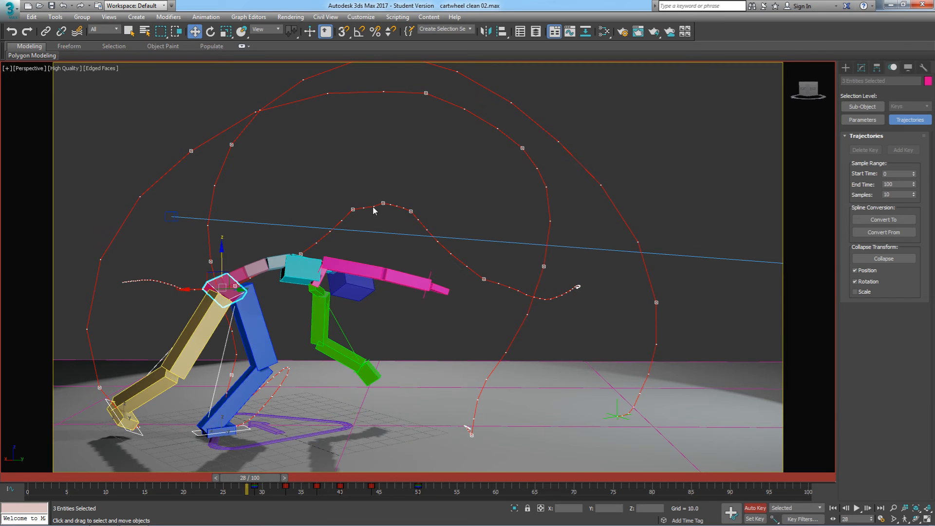
At frame 39, raise the pelvis and foot platforms slightly along Z to round off the peak of the pelvis's trajectory.
{"action": "left_click_drag", "start_coordinate": [274, 481], "coordinate": [340, 485]}
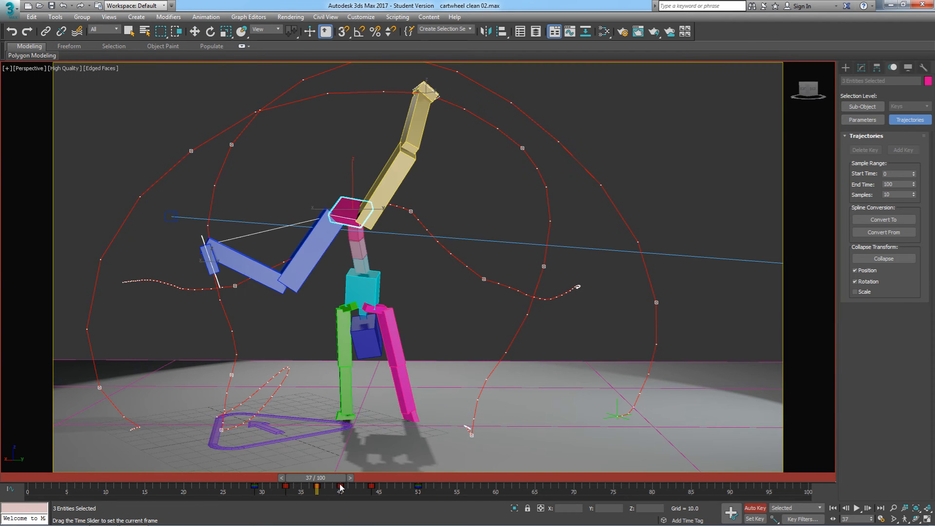
{"action": "key", "text": "comma"}
{"action": "key", "text": "w"}
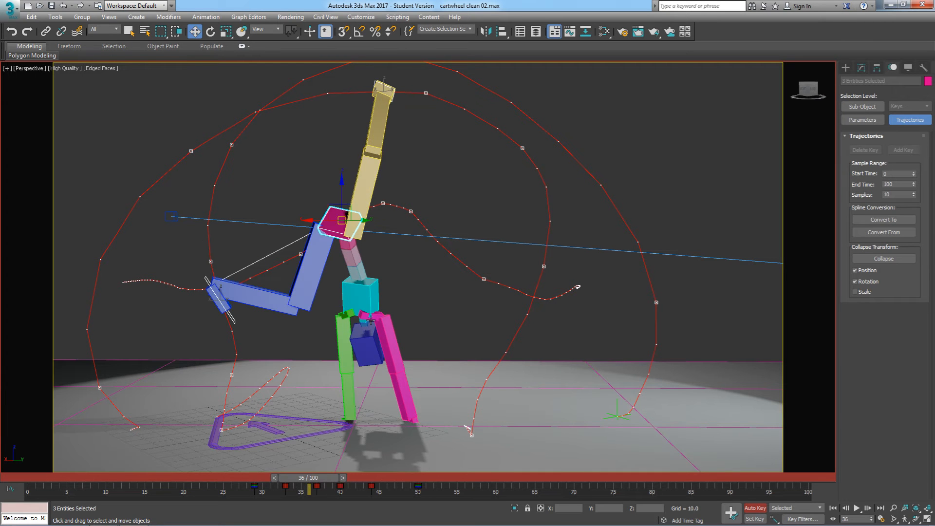
{"action": "left_click_drag", "start_coordinate": [316, 482], "coordinate": [346, 477]}
{"action": "key", "text": "w"}
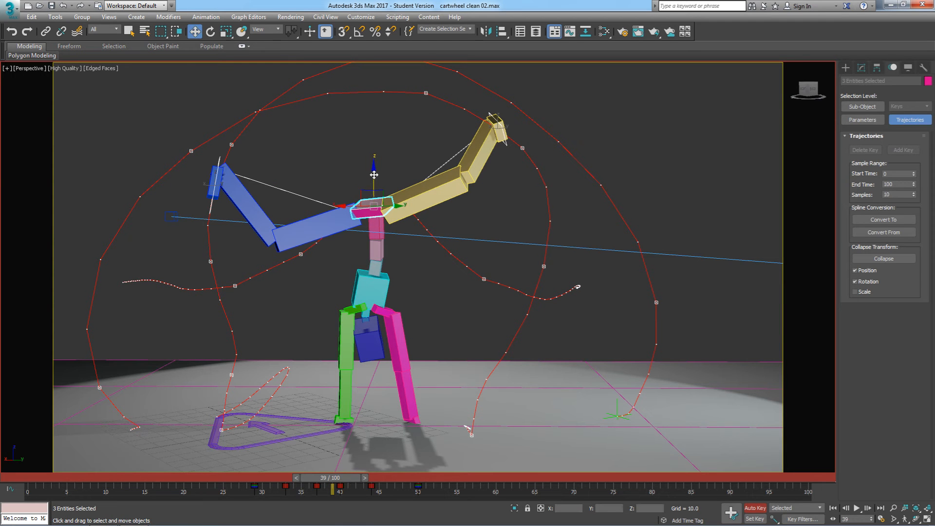
{"action": "left_click_drag", "start_coordinate": [374, 174], "coordinate": [374, 170]}
Delete the height key at frame 40 and scrub back through the cartwheel to frame 5.
{"action": "left_click_drag", "start_coordinate": [343, 482], "coordinate": [289, 487]}
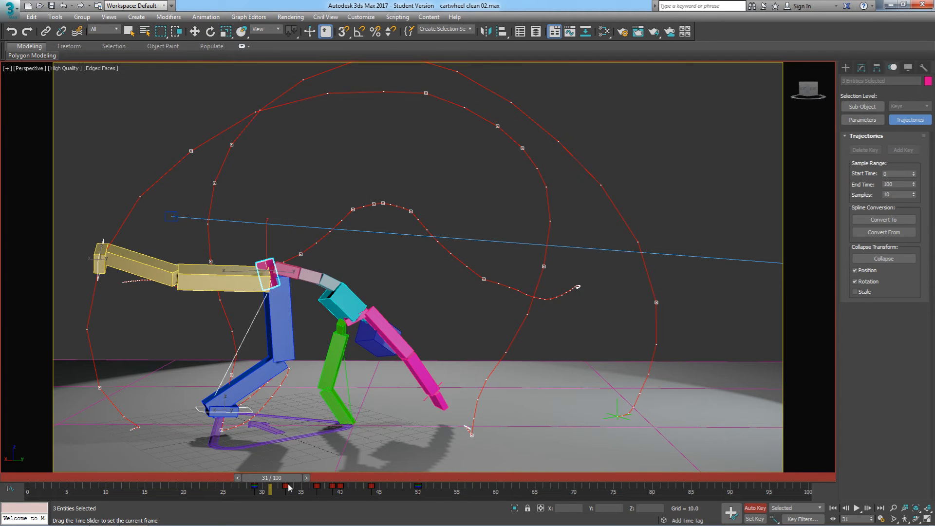
{"action": "key", "text": "w"}
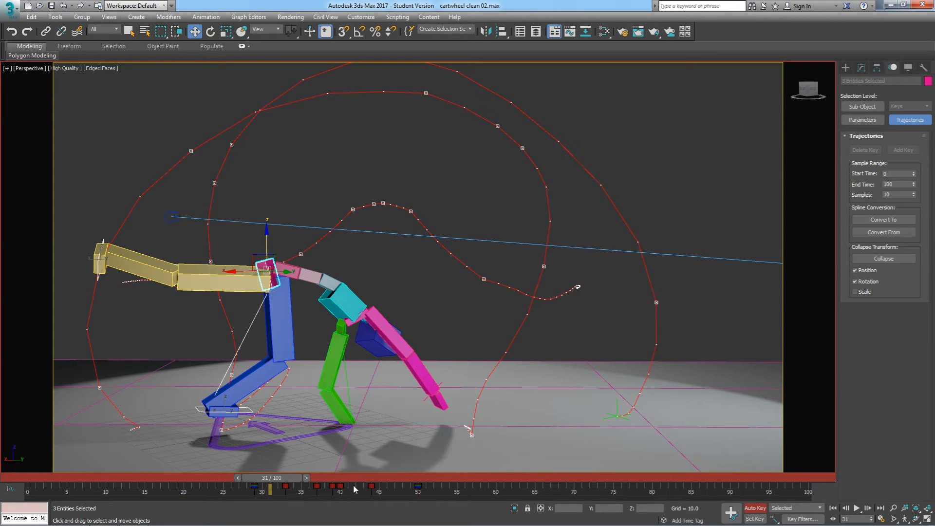
{"action": "left_click_drag", "start_coordinate": [352, 488], "coordinate": [343, 488]}
{"action": "key", "text": "Delete"}
{"action": "left_click_drag", "start_coordinate": [310, 475], "coordinate": [67, 489]}
{"action": "key", "text": "w"}
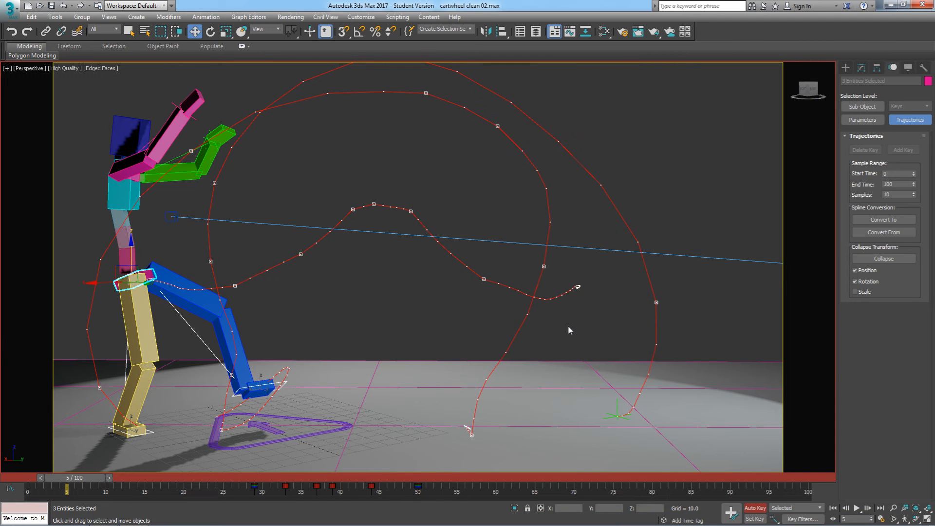
Hide the trajectories, clear the selection, and play the cartwheel from frame 0 through the camera view.
{"action": "left_click", "coordinate": [862, 120]}
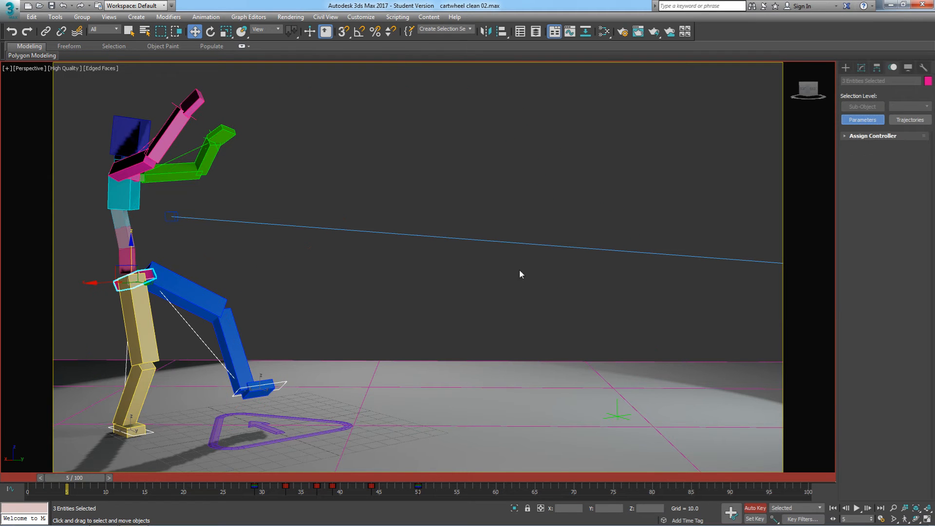
{"action": "left_click", "coordinate": [456, 293]}
{"action": "key", "text": "c"}
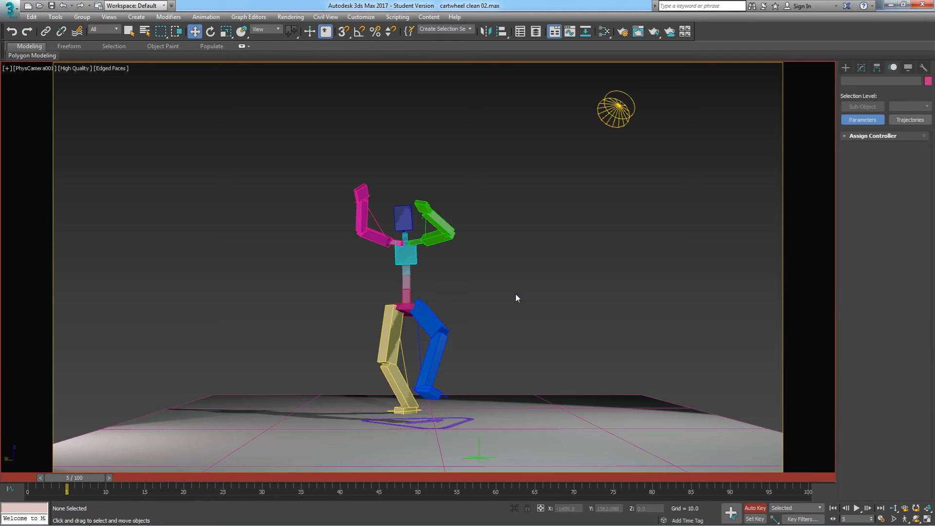
{"action": "left_click", "coordinate": [832, 508]}
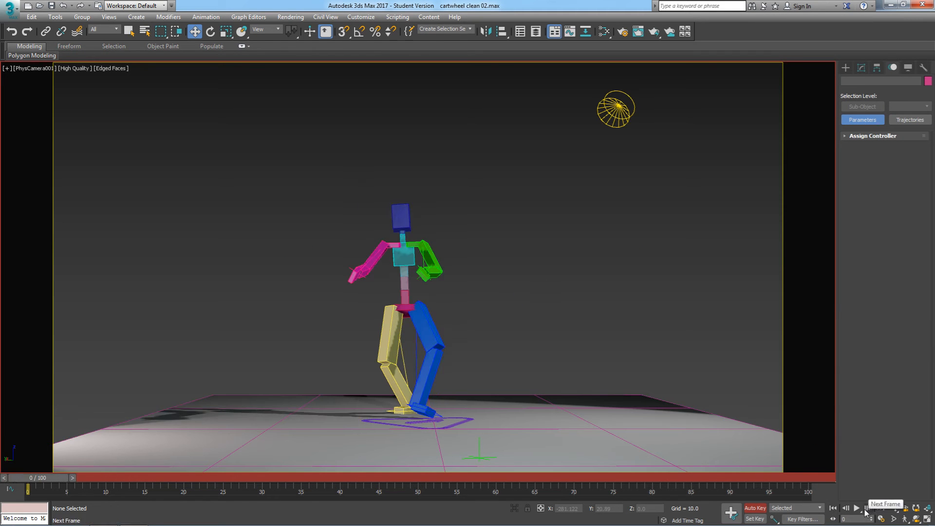
{"action": "left_click", "coordinate": [858, 508]}
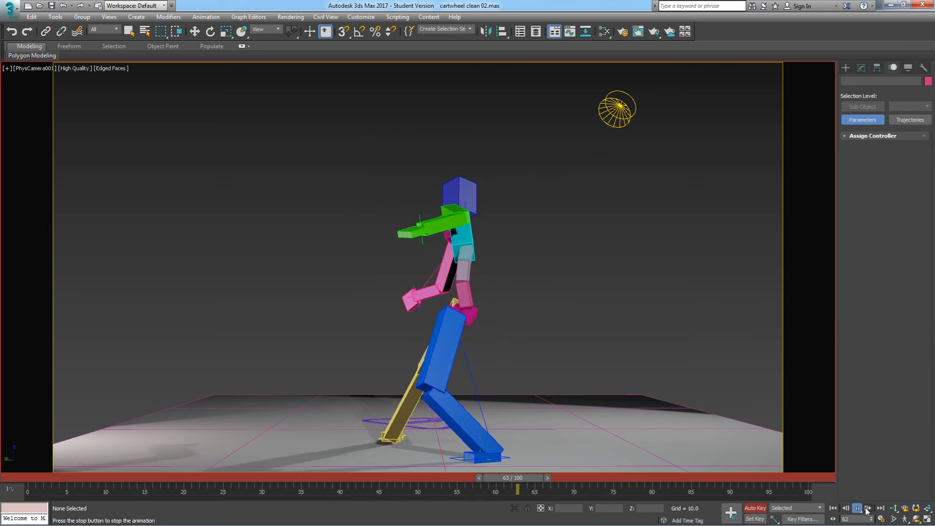
{"action": "left_click", "coordinate": [833, 509]}
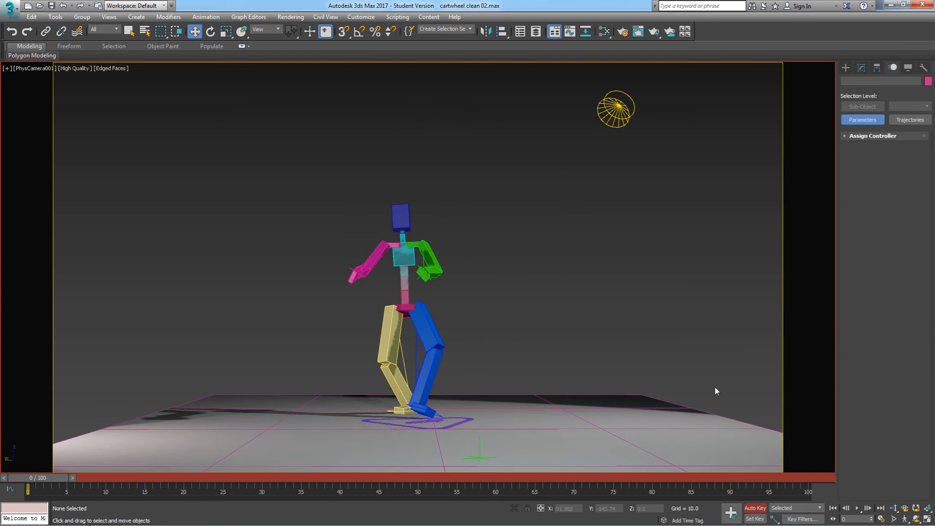
Return to the perspective view around frame 30 and select the left hand's IK target.
{"action": "left_click_drag", "start_coordinate": [51, 481], "coordinate": [275, 494]}
{"action": "key", "text": "w"}
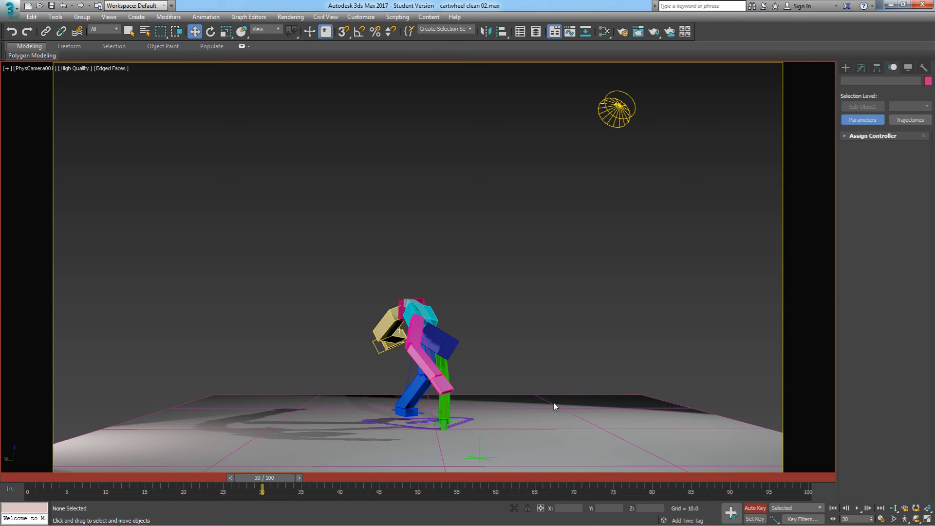
{"action": "key", "text": "p"}
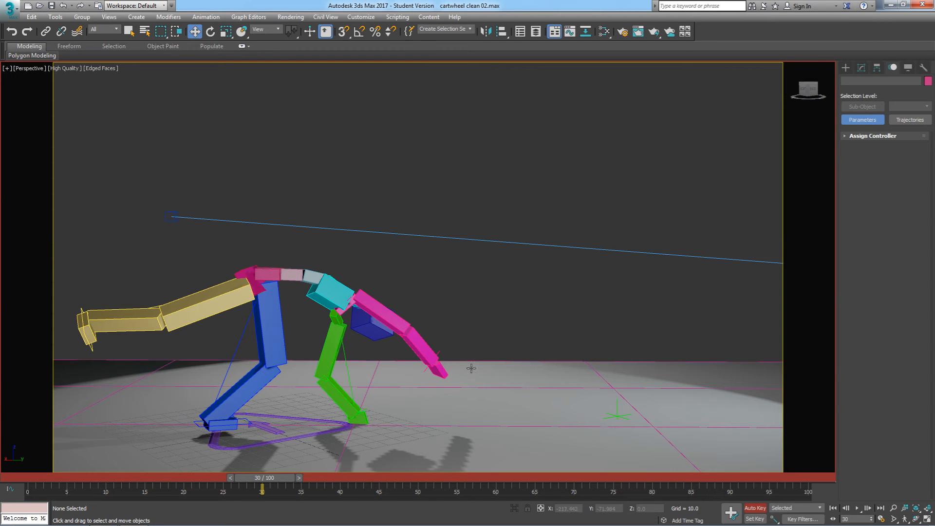
{"action": "left_click", "coordinate": [361, 414]}
{"action": "left_click_drag", "start_coordinate": [276, 485], "coordinate": [259, 484]}
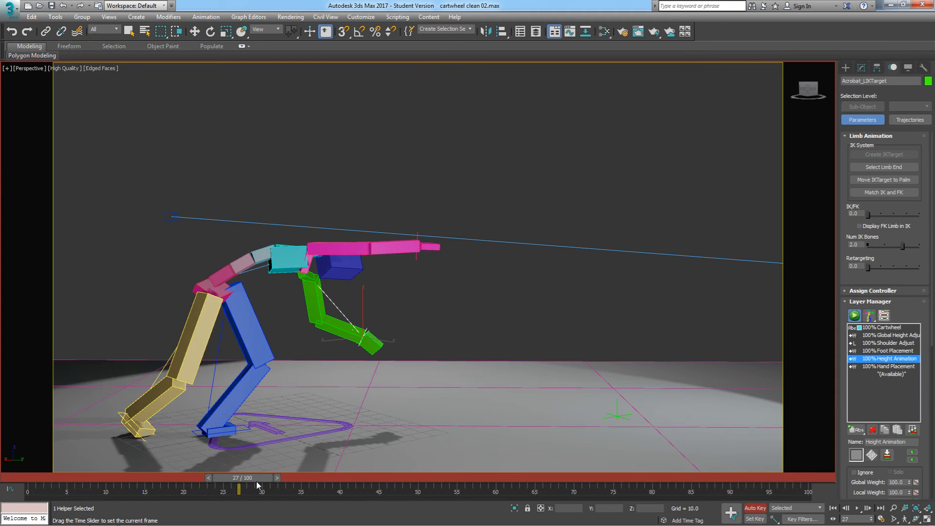
{"action": "key", "text": "w"}
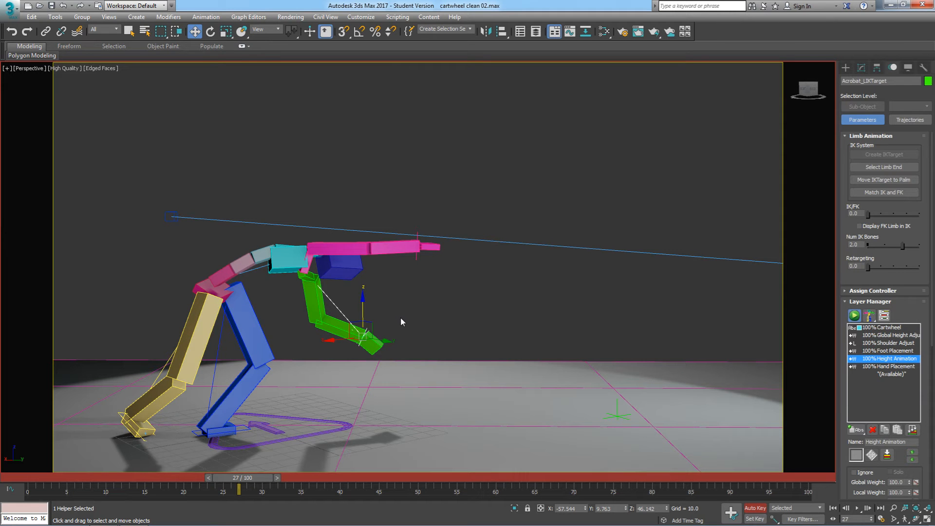
On the Hand Placement layer at frame 28, set the left arm's Num IK Bones to 2.
{"action": "left_click_drag", "start_coordinate": [250, 478], "coordinate": [258, 506]}
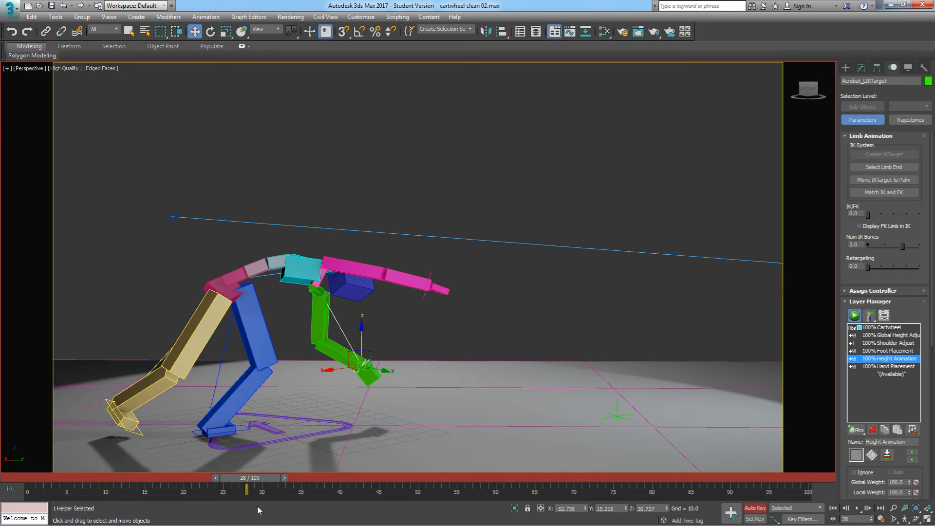
{"action": "left_click", "coordinate": [885, 367]}
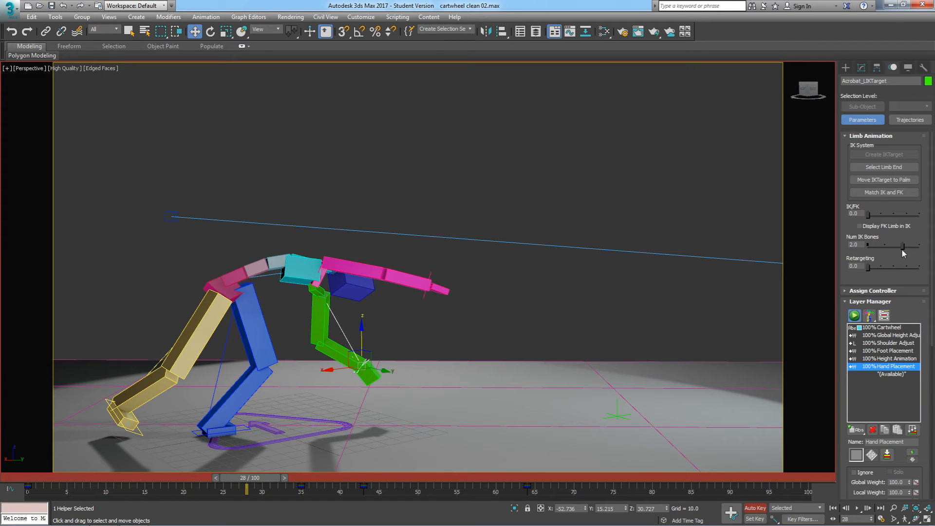
{"action": "left_click_drag", "start_coordinate": [903, 247], "coordinate": [902, 247]}
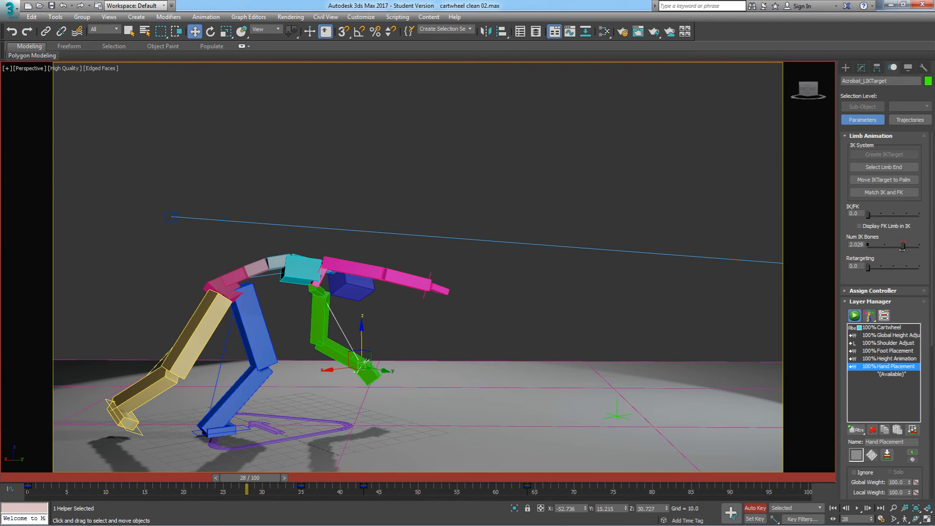
{"action": "double_click", "coordinate": [861, 245]}
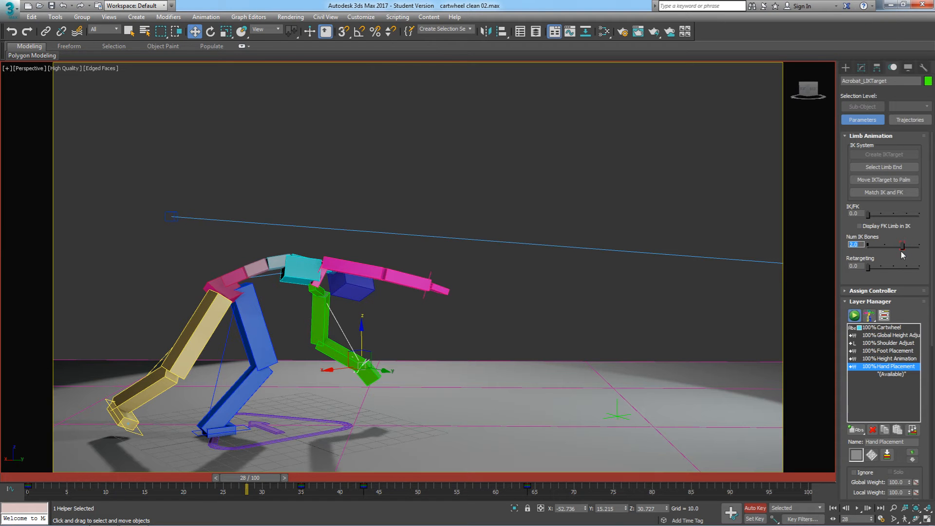
Set the left arm's Num IK Bones to 3 at frame 35 and hold that value at frame 43.
{"action": "left_click_drag", "start_coordinate": [255, 480], "coordinate": [279, 481]}
{"action": "left_click_drag", "start_coordinate": [289, 478], "coordinate": [306, 483]}
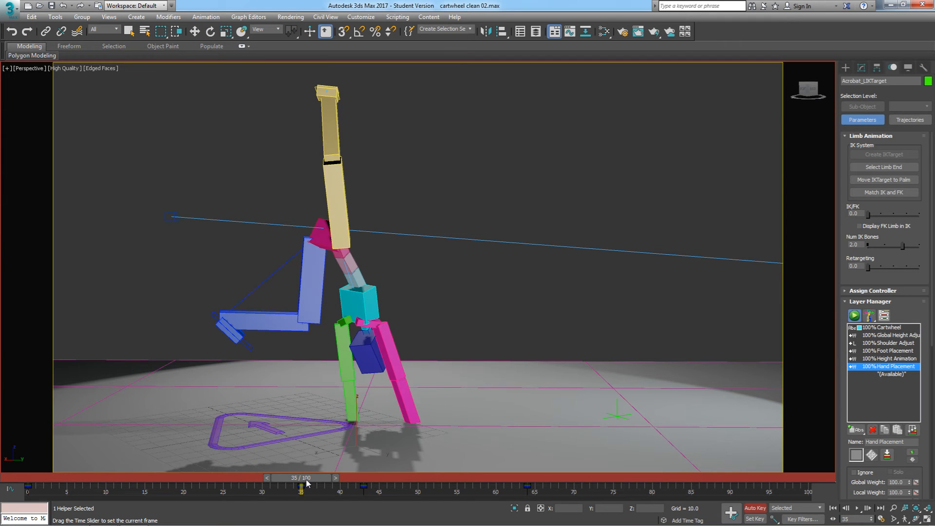
{"action": "key", "text": "w"}
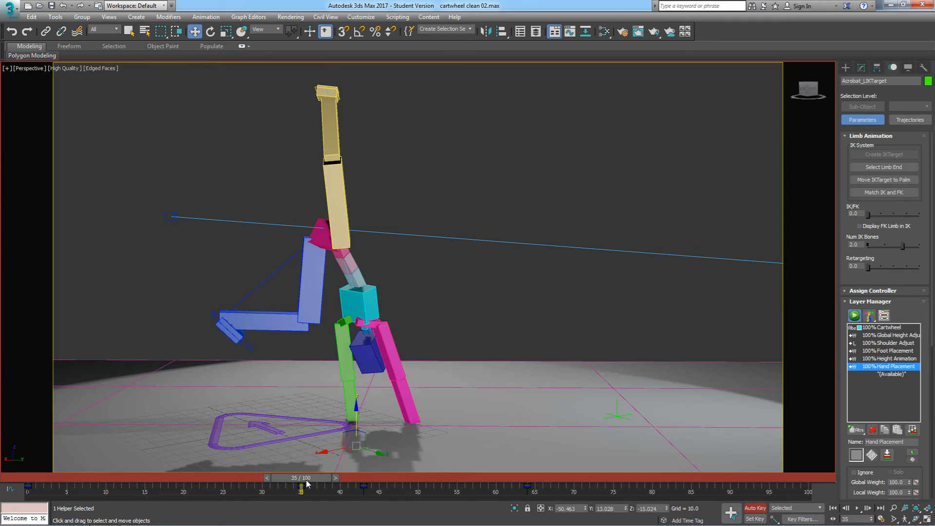
{"action": "left_click_drag", "start_coordinate": [903, 247], "coordinate": [932, 246]}
{"action": "left_click_drag", "start_coordinate": [326, 477], "coordinate": [382, 477]}
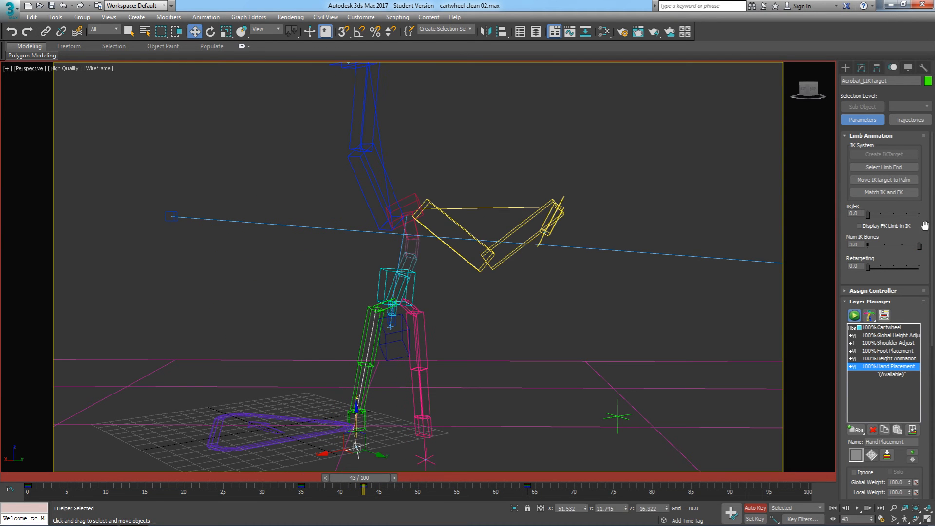
{"action": "left_click_drag", "start_coordinate": [922, 247], "coordinate": [920, 246]}
At frame 50, set the left arm's Num IK Bones back to 2.
{"action": "left_click_drag", "start_coordinate": [371, 480], "coordinate": [429, 489]}
{"action": "key", "text": "w"}
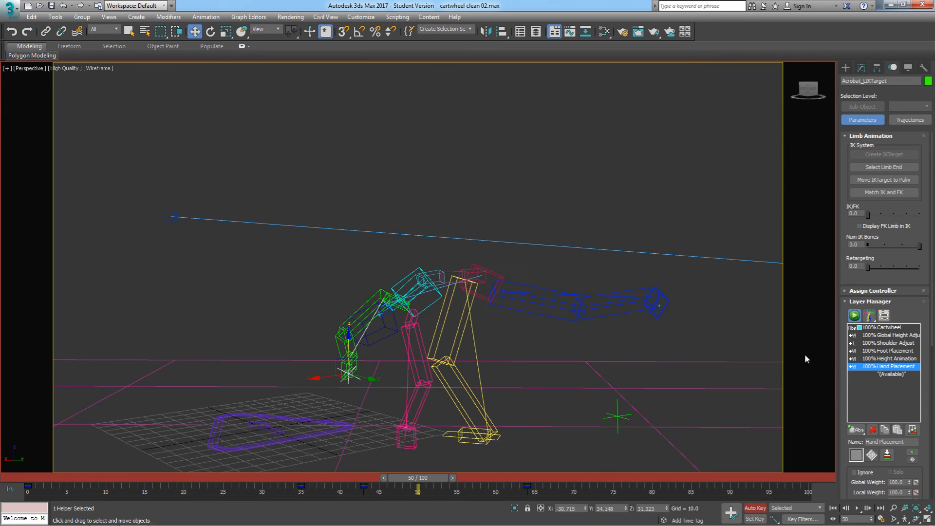
{"action": "type", "text": "2"}
{"action": "key", "text": "Return"}
Select the right hand's IK target, set its Num IK Bones to 2 at frame 32, and advance to frame 40.
{"action": "left_click_drag", "start_coordinate": [418, 478], "coordinate": [239, 507]}
{"action": "key", "text": "w"}
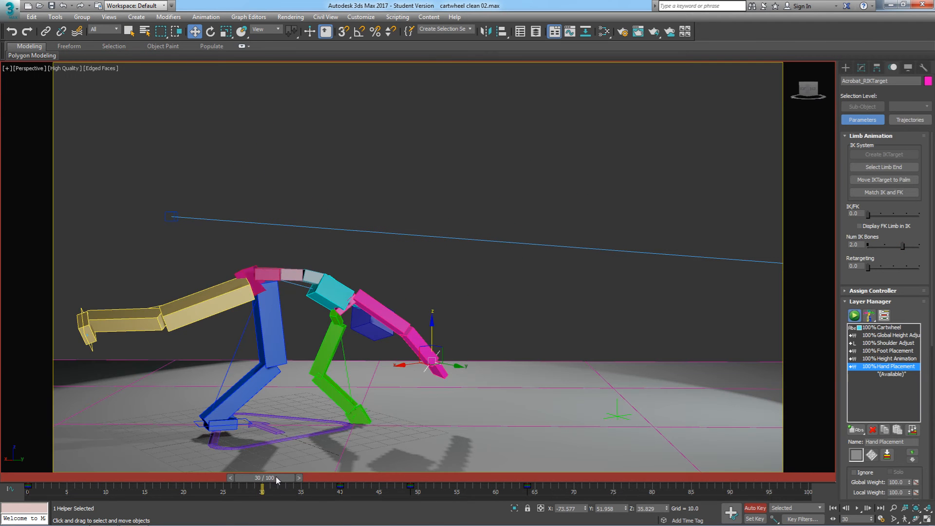
{"action": "left_click_drag", "start_coordinate": [283, 478], "coordinate": [290, 480]}
{"action": "key", "text": "w"}
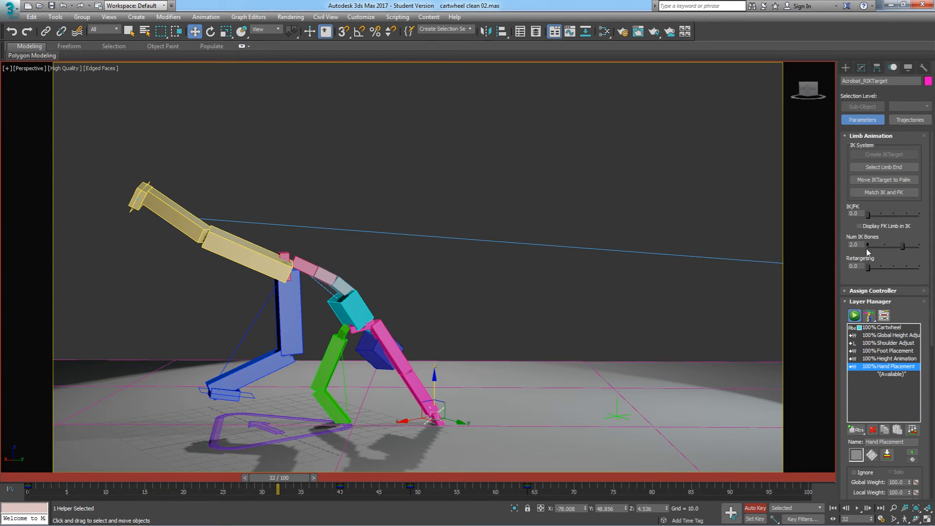
{"action": "left_click", "coordinate": [900, 245]}
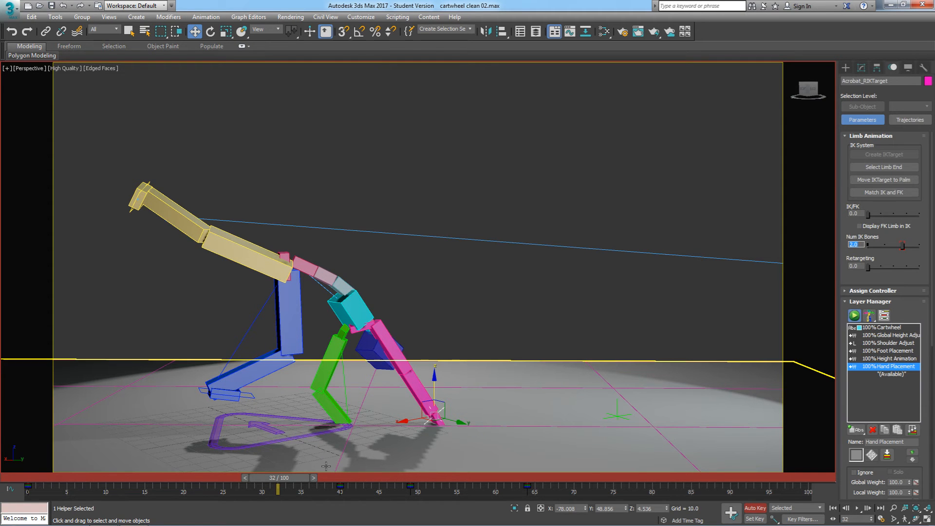
{"action": "left_click_drag", "start_coordinate": [303, 478], "coordinate": [369, 482]}
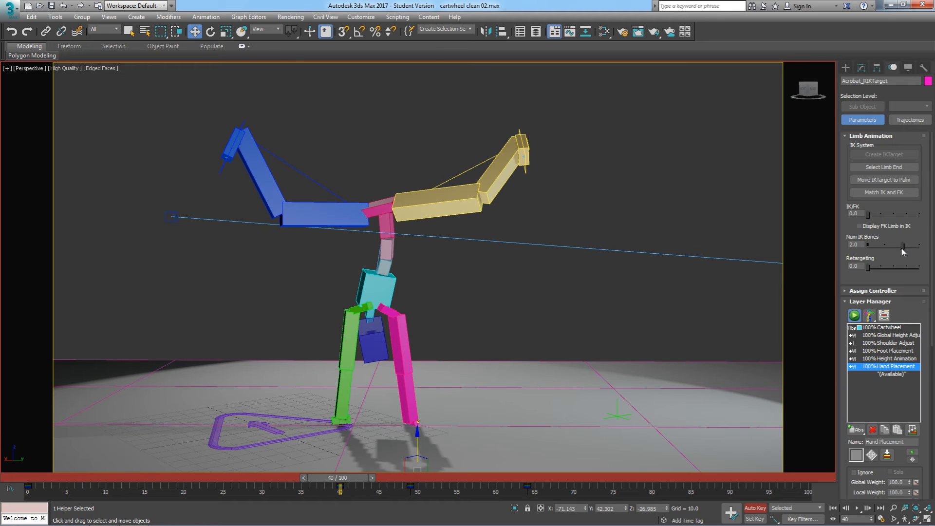
Set the right arm's Num IK Bones to 3 at frame 40 and back to 2 at frame 54.
{"action": "left_click_drag", "start_coordinate": [914, 246], "coordinate": [928, 245]}
{"action": "left_click_drag", "start_coordinate": [348, 483], "coordinate": [422, 486]}
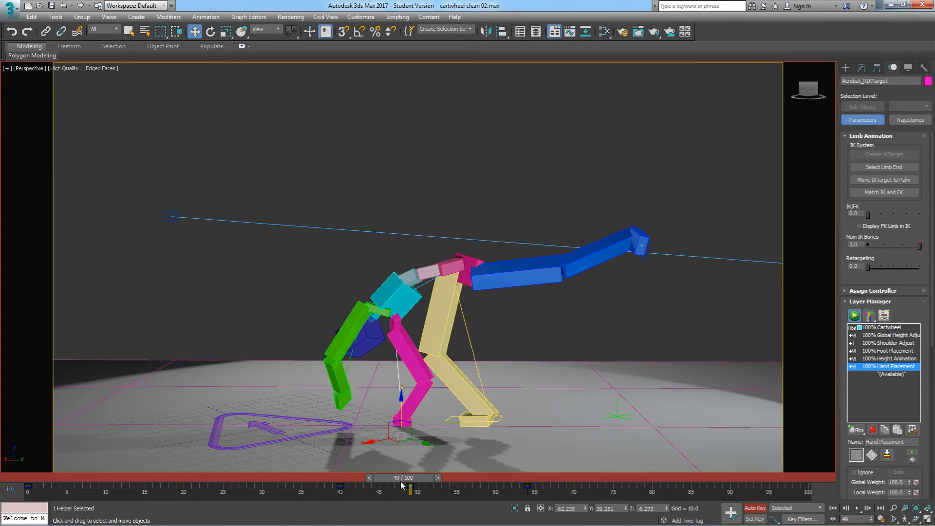
{"action": "left_click_drag", "start_coordinate": [411, 482], "coordinate": [457, 481]}
{"action": "key", "text": "w"}
{"action": "left_click_drag", "start_coordinate": [921, 249], "coordinate": [861, 252]}
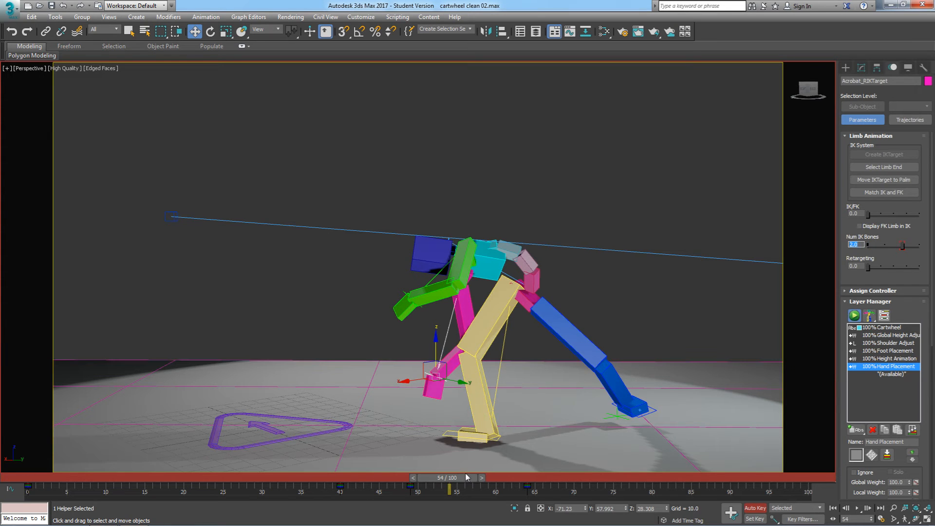
{"action": "left_click_drag", "start_coordinate": [468, 479], "coordinate": [361, 486]}
{"action": "key", "text": "w"}
{"action": "left_click_drag", "start_coordinate": [349, 487], "coordinate": [238, 488]}
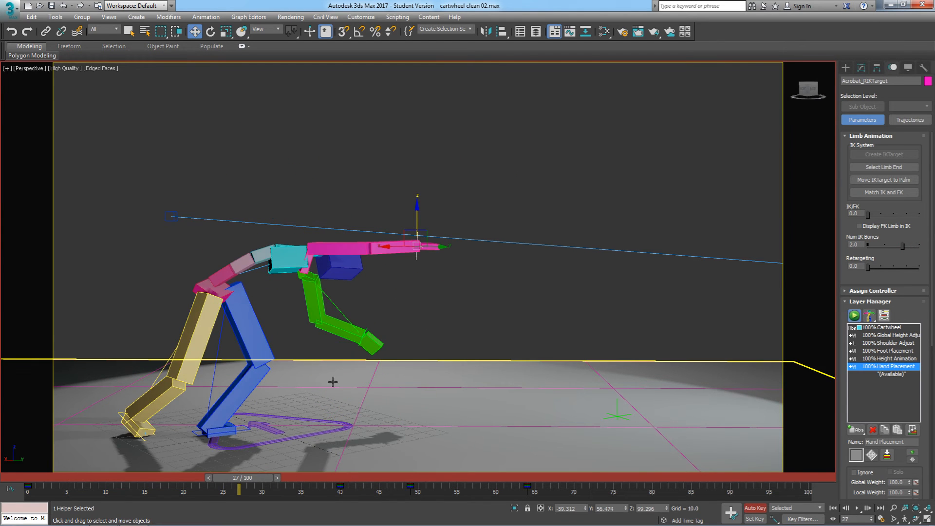
Select the left hand's IK target and raise it to floor level at frame 35.
{"action": "left_click", "coordinate": [356, 346]}
{"action": "left_click_drag", "start_coordinate": [260, 478], "coordinate": [318, 478]}
{"action": "key", "text": "w"}
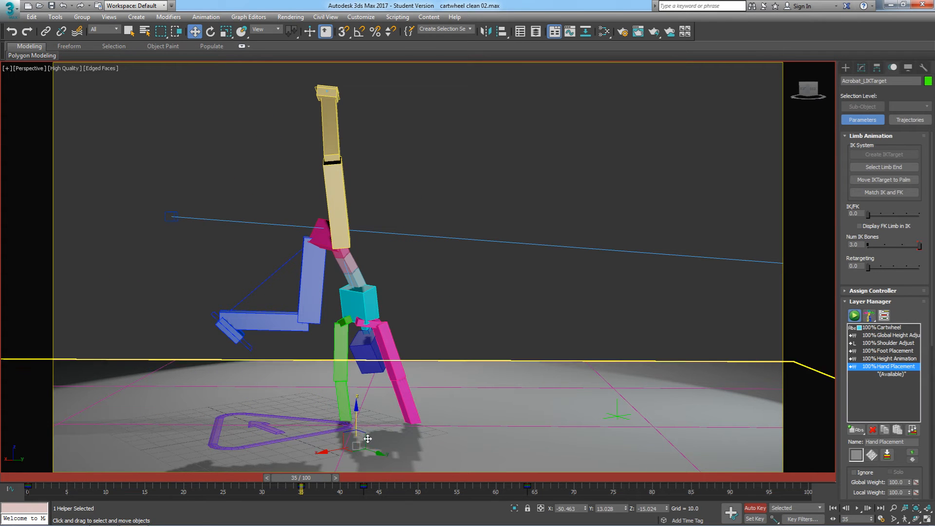
{"action": "left_click_drag", "start_coordinate": [359, 417], "coordinate": [354, 394]}
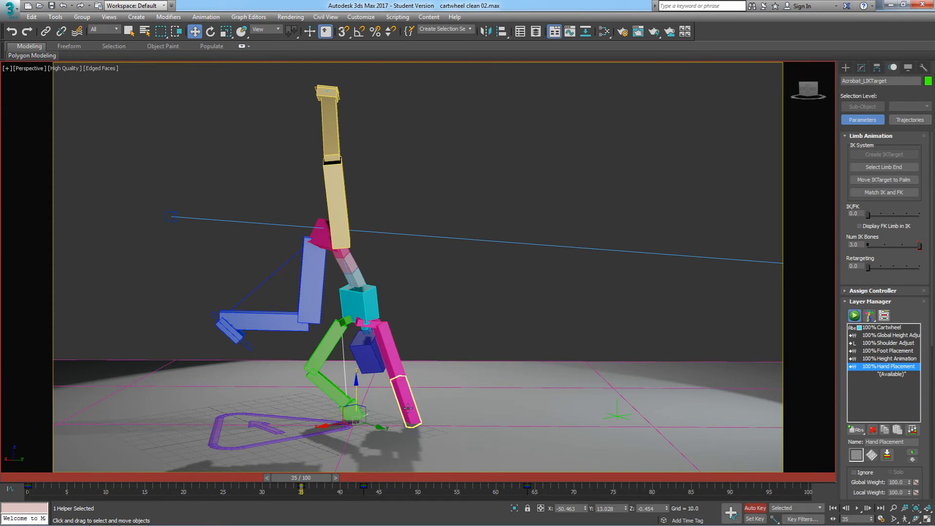
Rotate the left hand's IK target in the Local coordinate system so the palm lies flat on the floor.
{"action": "middle_click_drag", "start_coordinate": [409, 408], "coordinate": [324, 417], "text": "alt"}
{"action": "scroll", "coordinate": [324, 418], "scroll_direction": "up", "scroll_amount": 6}
{"action": "key", "text": "e"}
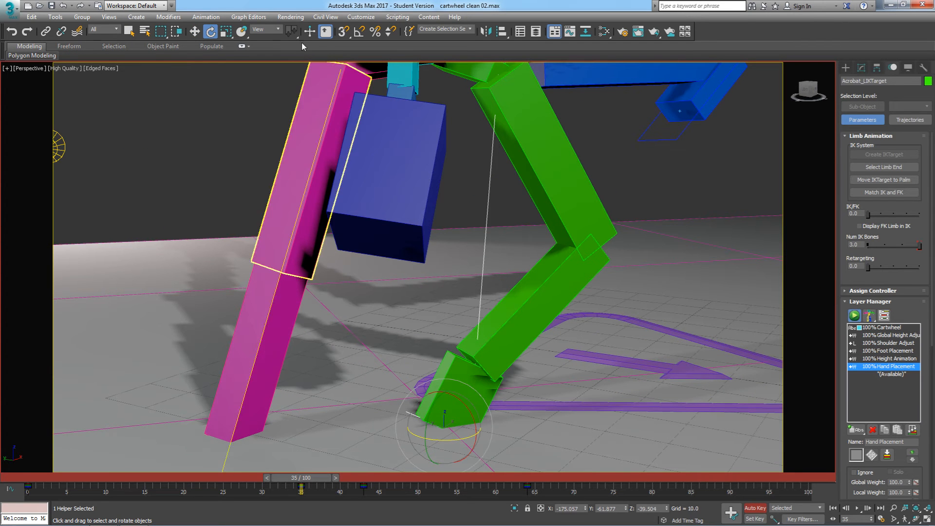
{"action": "left_click", "coordinate": [273, 30]}
{"action": "left_click", "coordinate": [258, 63]}
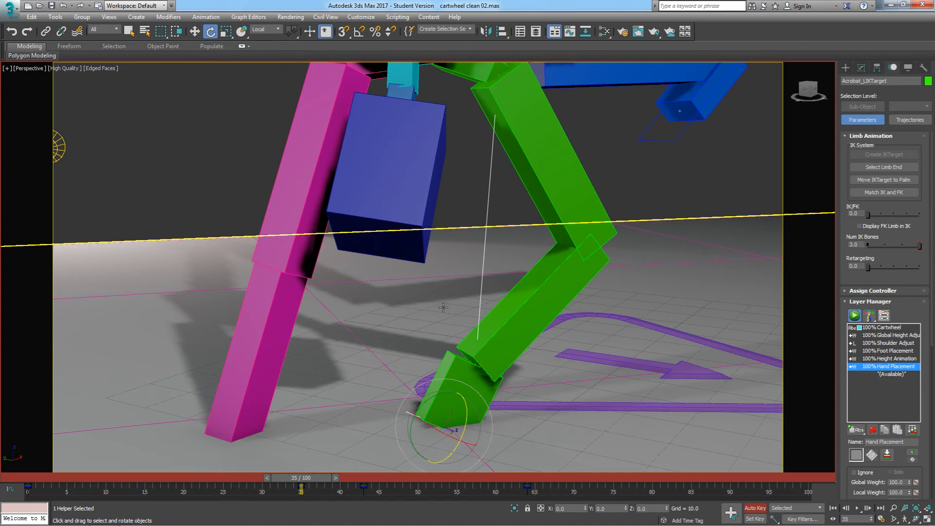
{"action": "left_click_drag", "start_coordinate": [426, 402], "coordinate": [394, 411]}
{"action": "left_click_drag", "start_coordinate": [453, 415], "coordinate": [420, 338]}
{"action": "middle_click_drag", "start_coordinate": [401, 381], "coordinate": [434, 392], "text": "alt"}
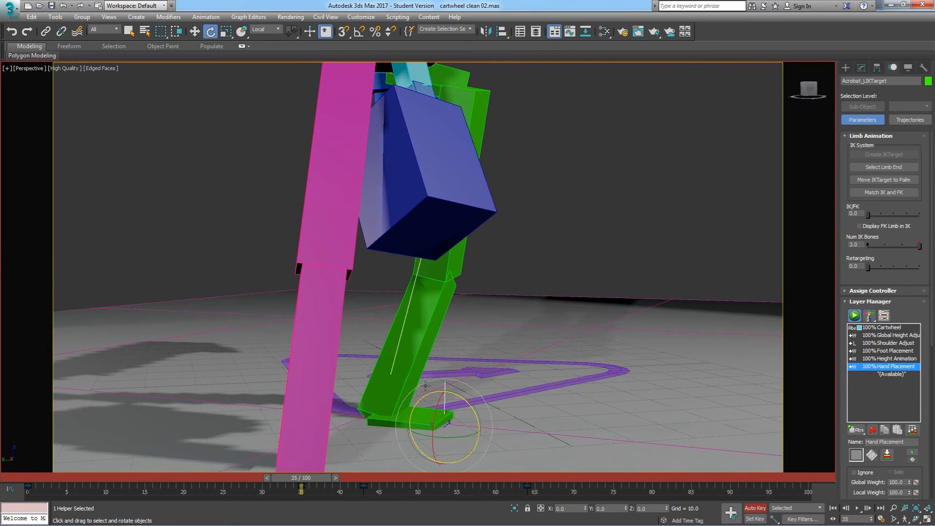
Move the left hand's IK target in the Local coordinate system to place the palm on the floor further beneath the shoulder.
{"action": "key", "text": "w"}
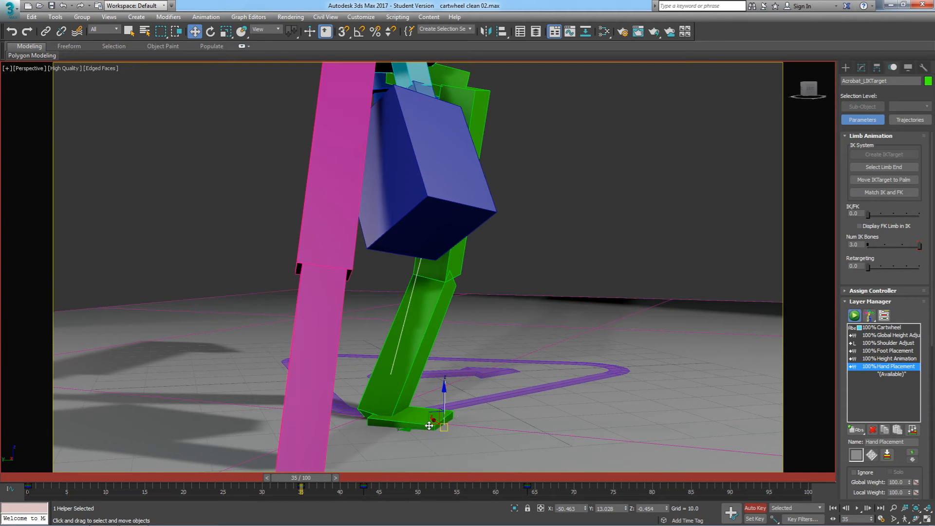
{"action": "left_click", "coordinate": [276, 29]}
{"action": "left_click", "coordinate": [256, 63]}
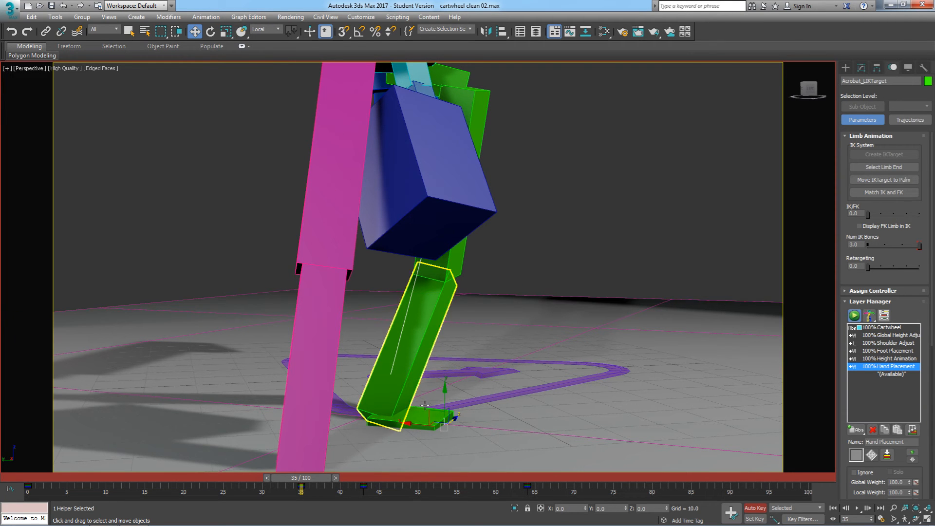
{"action": "left_click_drag", "start_coordinate": [418, 424], "coordinate": [507, 401]}
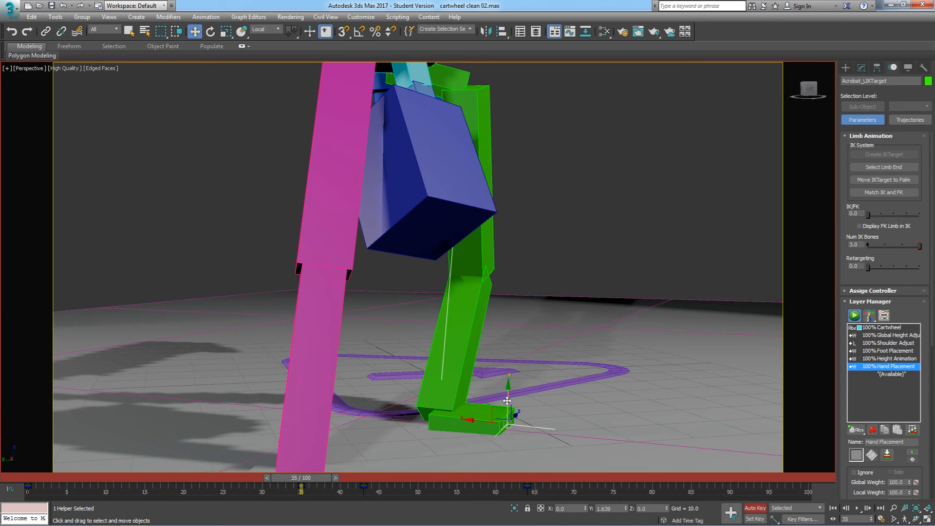
{"action": "middle_click_drag", "start_coordinate": [536, 416], "coordinate": [499, 394], "text": "alt"}
{"action": "left_click_drag", "start_coordinate": [504, 398], "coordinate": [504, 396]}
Fine-tune the rotation of the left hand's IK target at frame 35 and check the hand's pose.
{"action": "middle_click_drag", "start_coordinate": [483, 398], "coordinate": [526, 399], "text": "alt"}
{"action": "key", "text": "e"}
{"action": "left_click_drag", "start_coordinate": [544, 434], "coordinate": [503, 432]}
{"action": "middle_click_drag", "start_coordinate": [503, 426], "coordinate": [467, 415], "text": "alt"}
{"action": "mouse_move", "coordinate": [309, 479]}
{"action": "left_mouse_down"}
{"action": "mouse_move", "coordinate": [266, 487]}
{"action": "mouse_move", "coordinate": [334, 477]}
{"action": "mouse_move", "coordinate": [312, 486]}
{"action": "left_mouse_up"}
{"action": "key", "text": "e"}
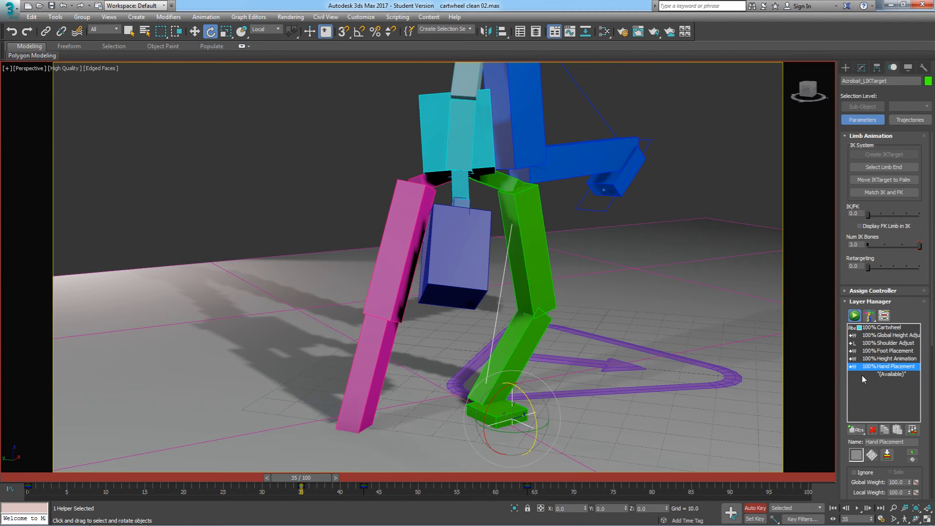
With Auto Key off, align the Point001 helper to the left hand's IK target in position and orientation on all axes, then re-enable Auto Key.
{"action": "middle_click_drag", "start_coordinate": [722, 359], "coordinate": [772, 317]}
{"action": "scroll", "coordinate": [636, 358], "scroll_direction": "down", "scroll_amount": 3}
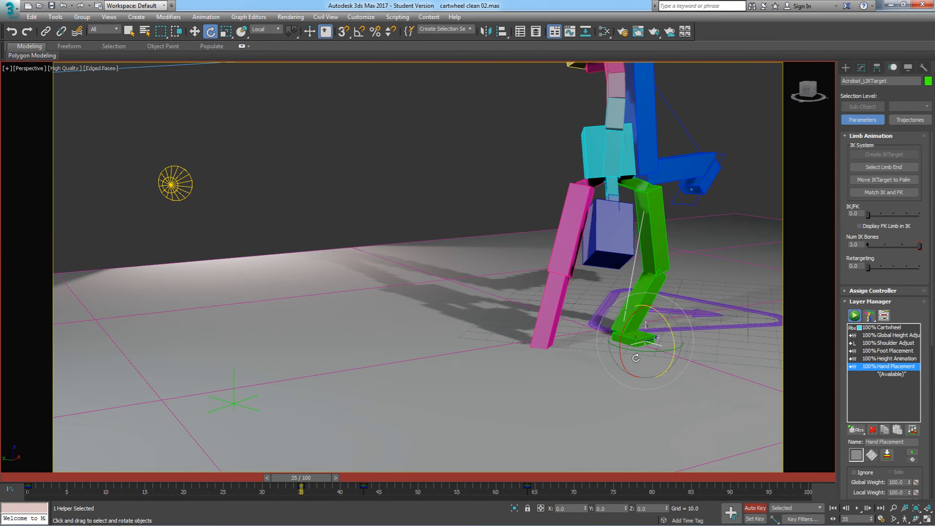
{"action": "left_click", "coordinate": [235, 399]}
{"action": "left_click", "coordinate": [754, 508]}
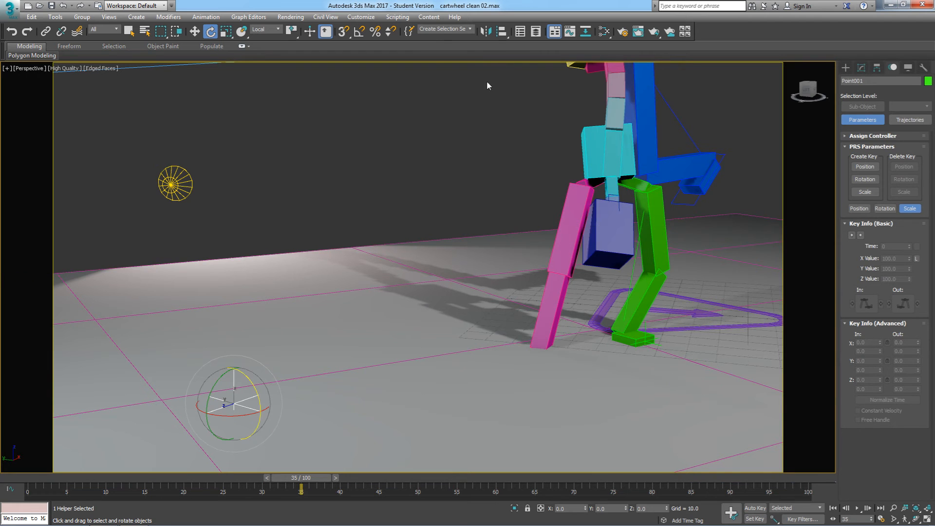
{"action": "left_click", "coordinate": [500, 35]}
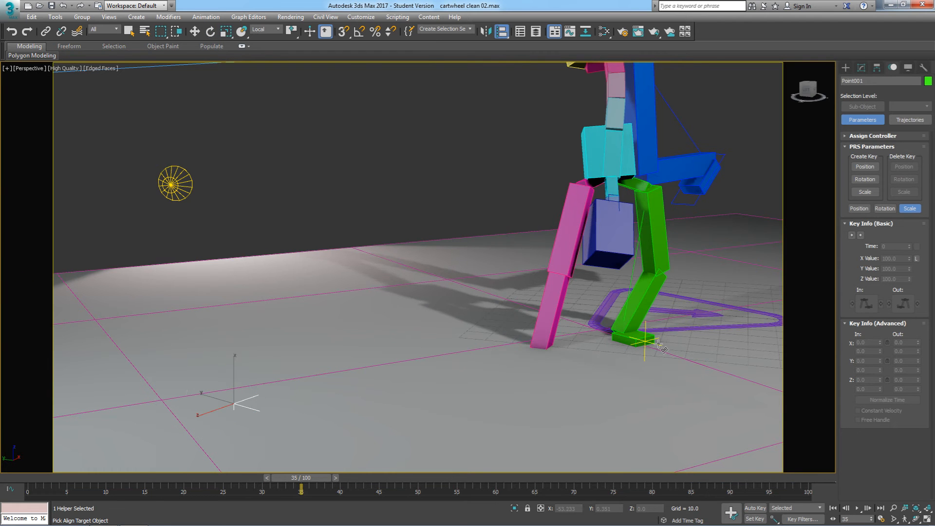
{"action": "left_click", "coordinate": [674, 377]}
{"action": "left_click", "coordinate": [431, 296]}
{"action": "left_click", "coordinate": [460, 296]}
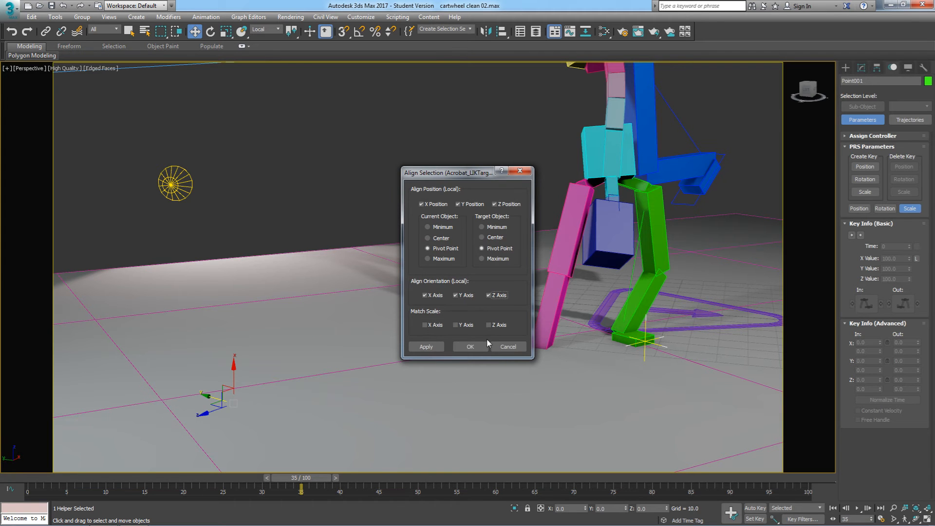
{"action": "left_click", "coordinate": [473, 348]}
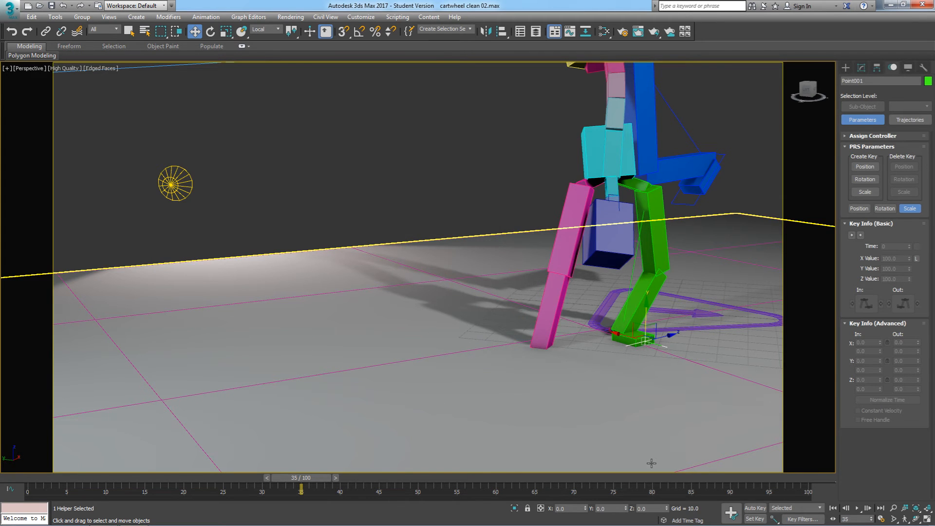
{"action": "left_click", "coordinate": [755, 508]}
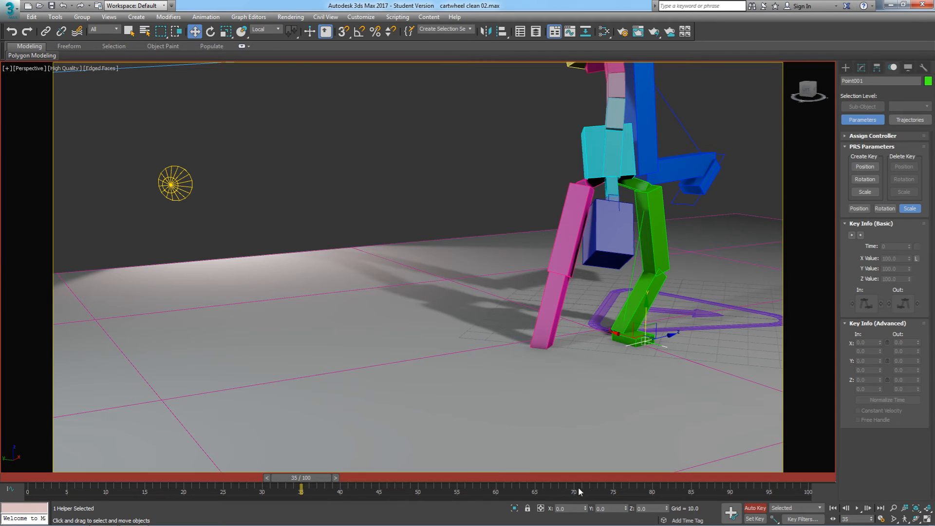
At frame 43, align the left hand's IK target to the Point001 helper in position and orientation on all axes.
{"action": "left_click", "coordinate": [639, 345]}
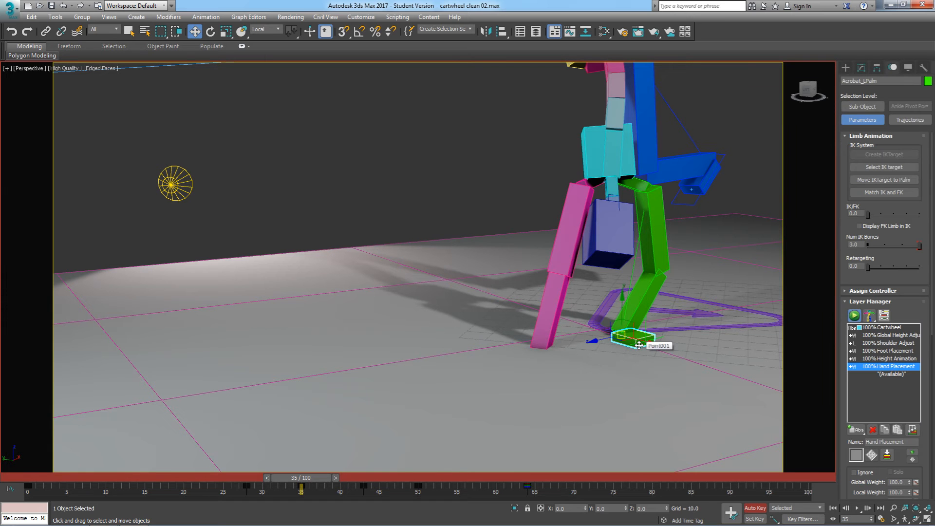
{"action": "left_click", "coordinate": [884, 167]}
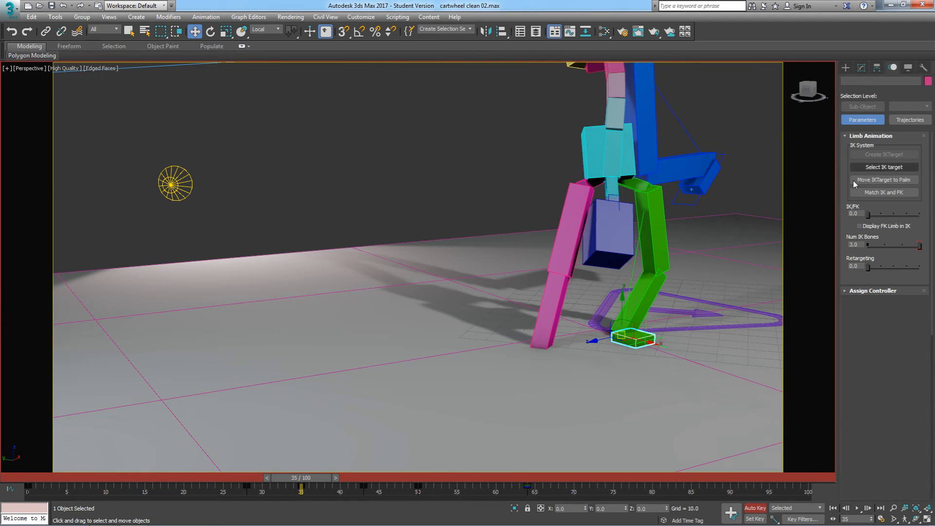
{"action": "left_click_drag", "start_coordinate": [314, 478], "coordinate": [378, 478]}
{"action": "key", "text": "w"}
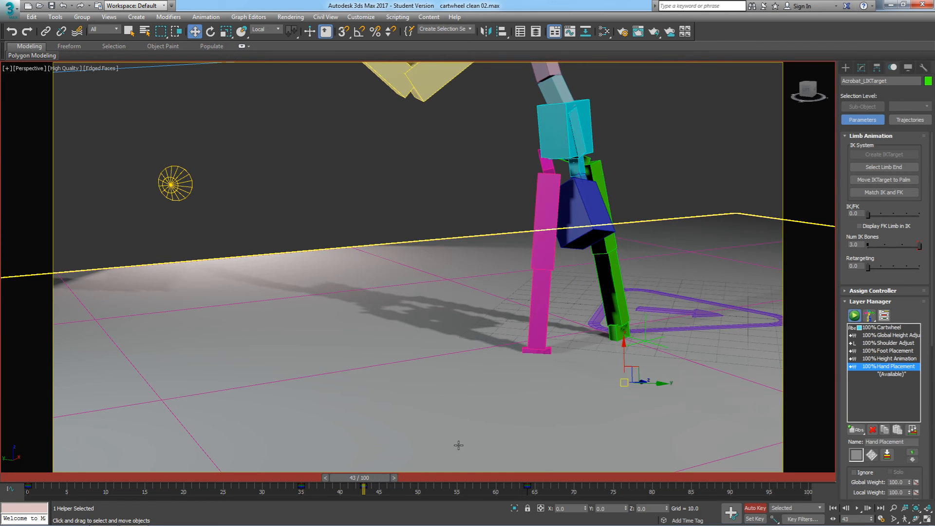
{"action": "left_click", "coordinate": [501, 31]}
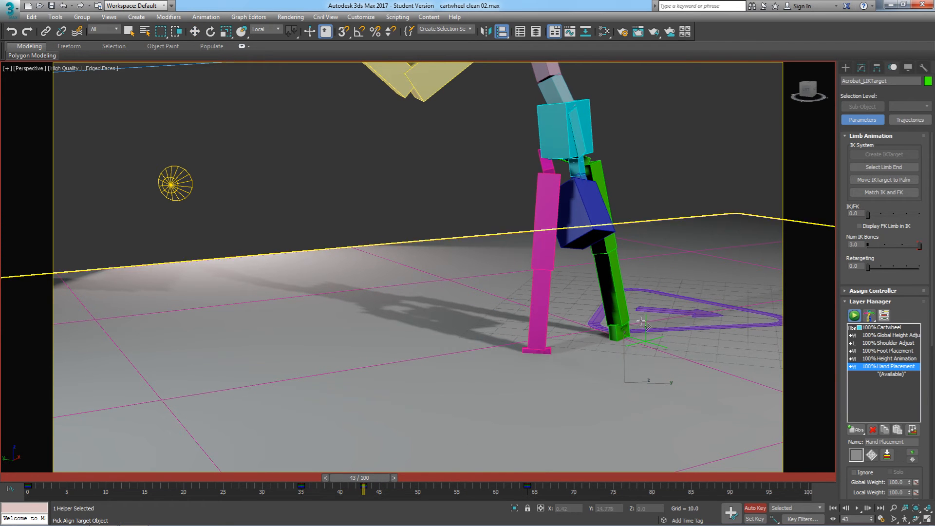
{"action": "left_click", "coordinate": [653, 350]}
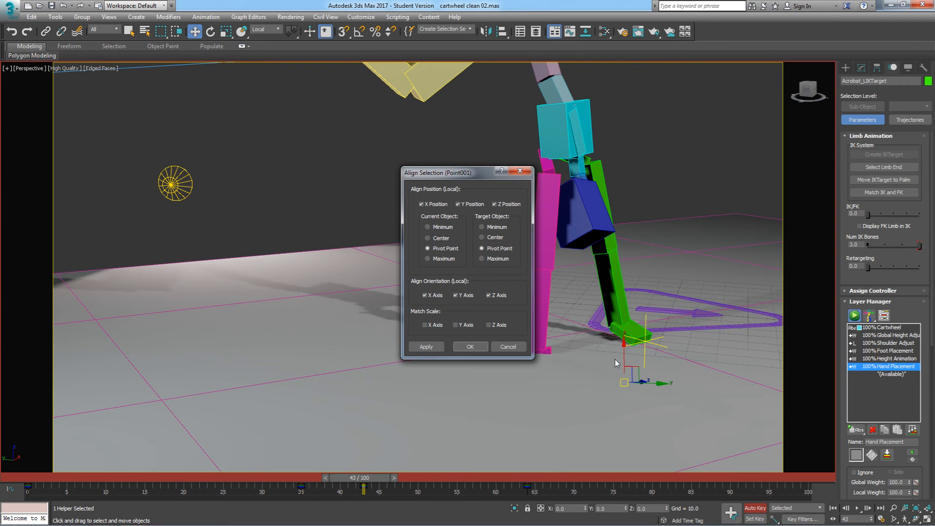
{"action": "left_click", "coordinate": [471, 346]}
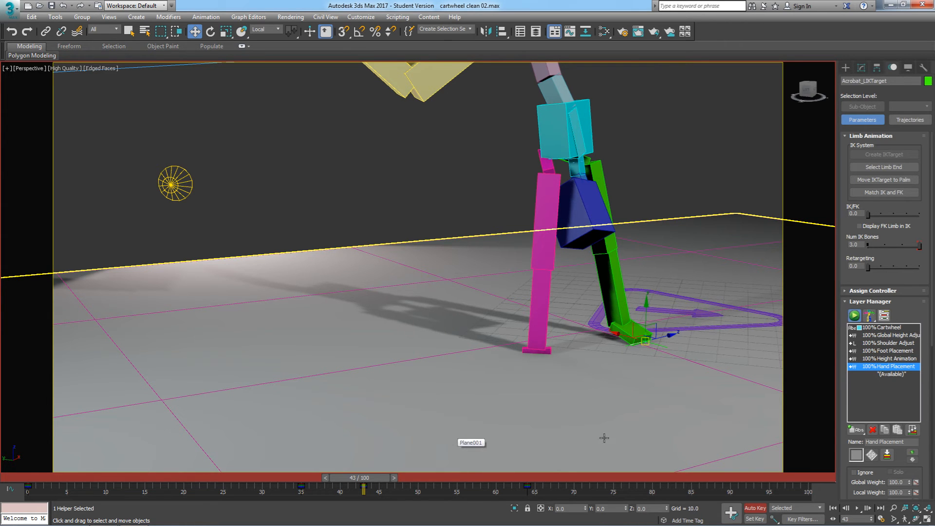
Inspect the Cartwheel layer's keys for the left IK target, then return to the Hand Placement layer and scrub through the hand contact.
{"action": "left_click", "coordinate": [881, 327]}
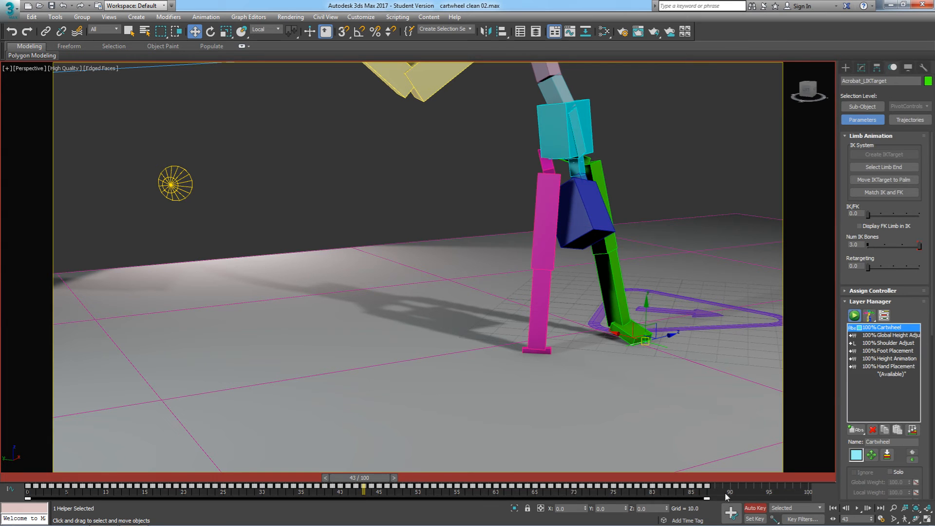
{"action": "left_click", "coordinate": [742, 493]}
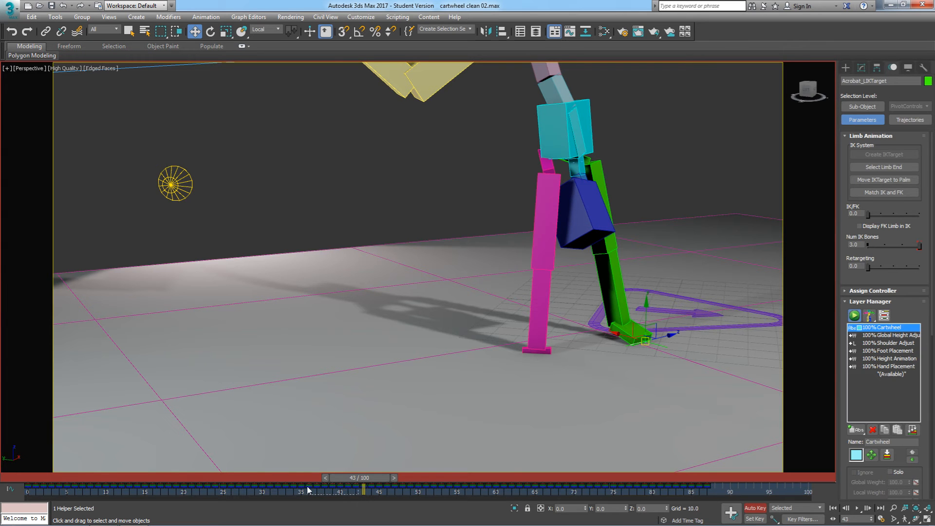
{"action": "left_click", "coordinate": [910, 367]}
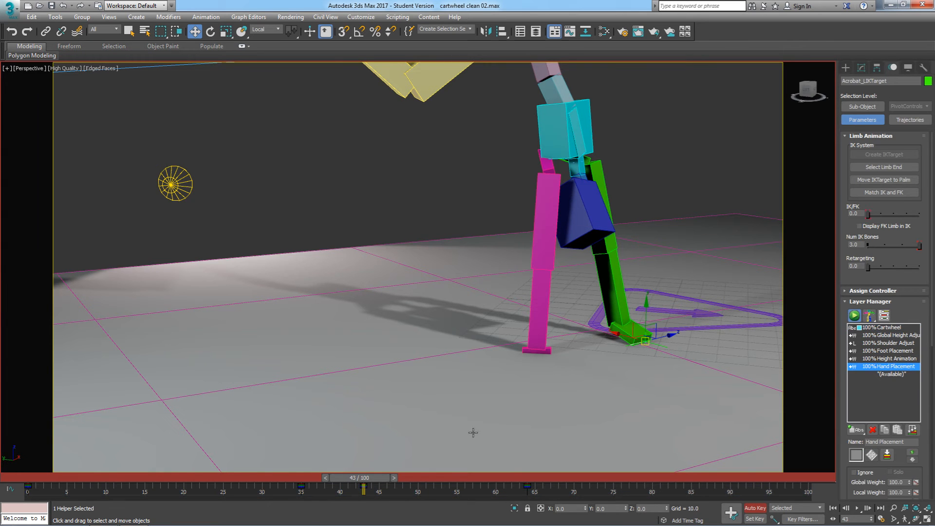
{"action": "left_click_drag", "start_coordinate": [369, 477], "coordinate": [290, 490]}
{"action": "left_click_drag", "start_coordinate": [309, 491], "coordinate": [317, 525]}
Assign a TCB Rotation controller to the Cartwheel layer's rotation track on the left hand's IK target.
{"action": "left_click", "coordinate": [869, 293]}
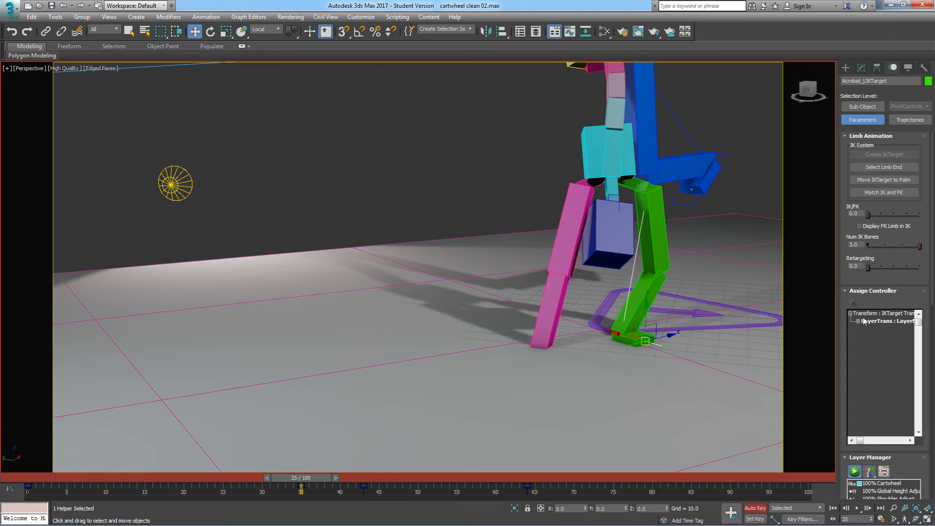
{"action": "left_click", "coordinate": [867, 291]}
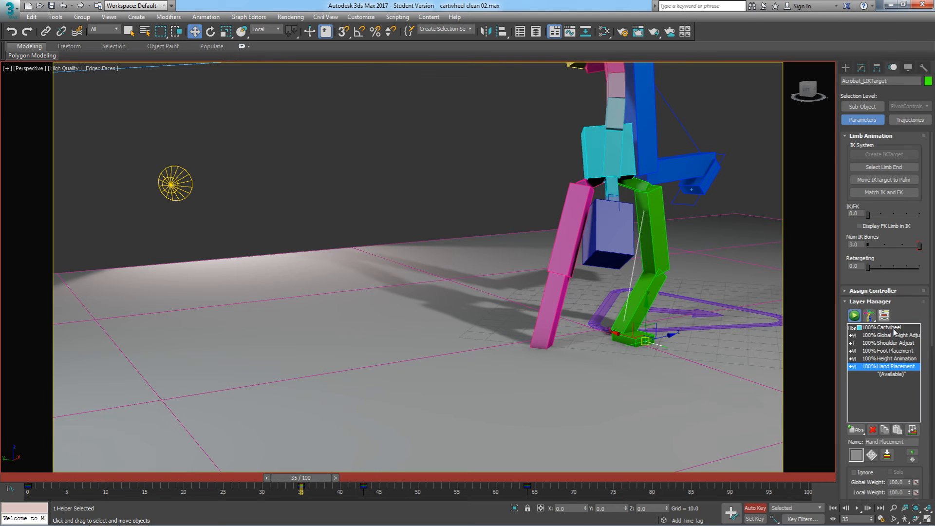
{"action": "left_click", "coordinate": [892, 327]}
{"action": "left_click", "coordinate": [859, 291]}
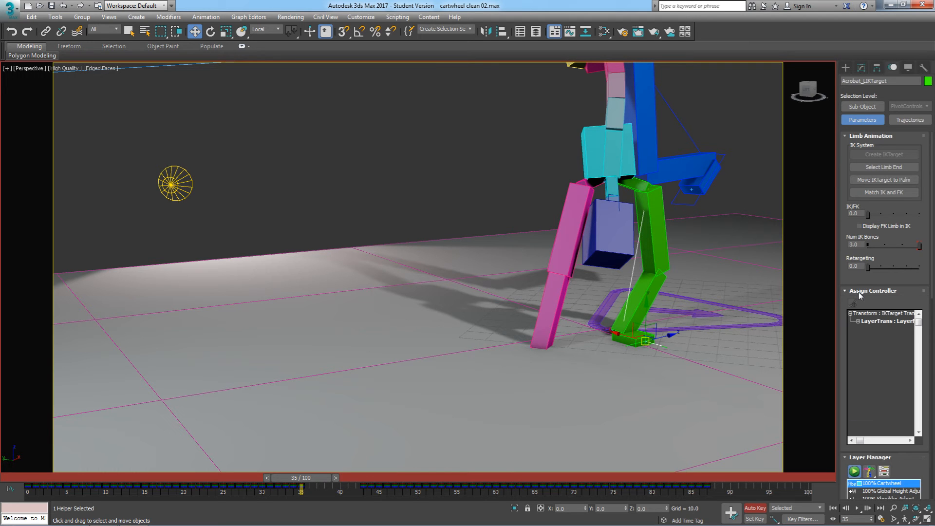
{"action": "left_click", "coordinate": [857, 322]}
{"action": "left_click", "coordinate": [865, 329]}
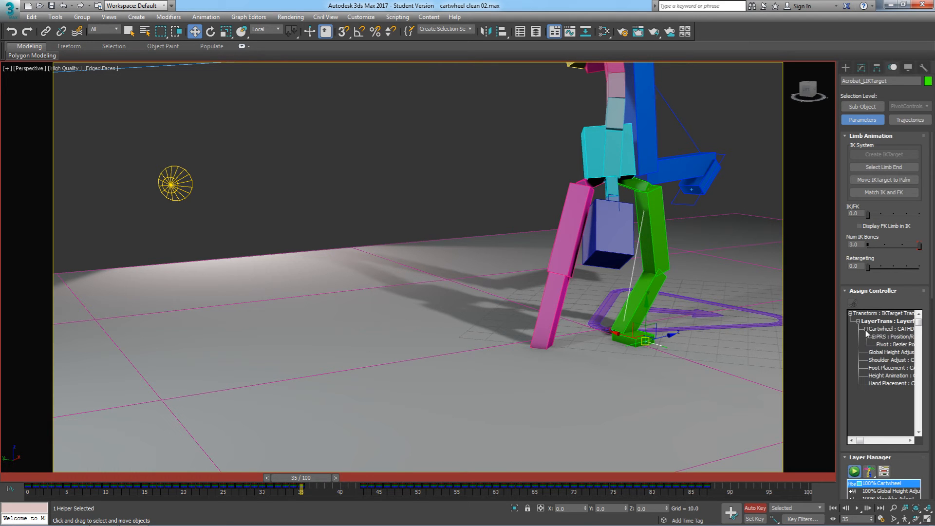
{"action": "left_click", "coordinate": [873, 336]}
{"action": "left_click_drag", "start_coordinate": [859, 440], "coordinate": [863, 441]}
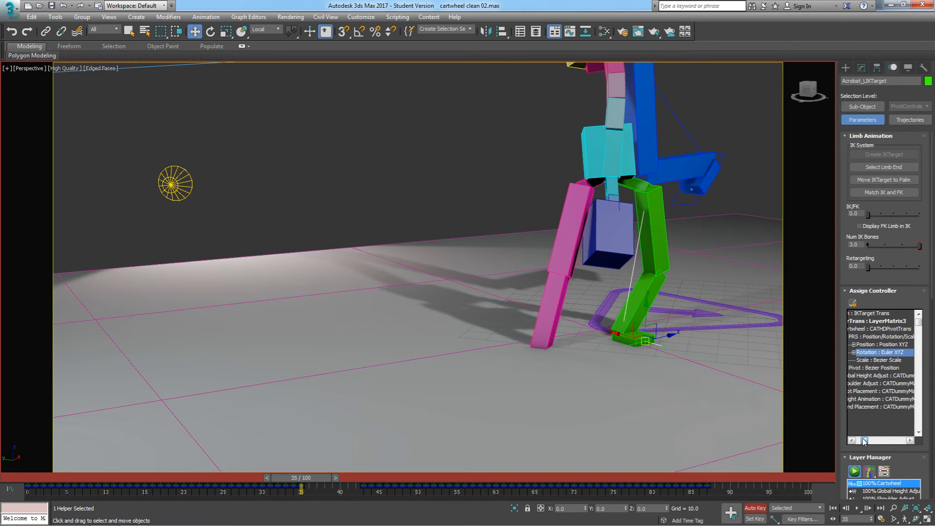
{"action": "left_click", "coordinate": [852, 303]}
{"action": "left_click", "coordinate": [435, 281]}
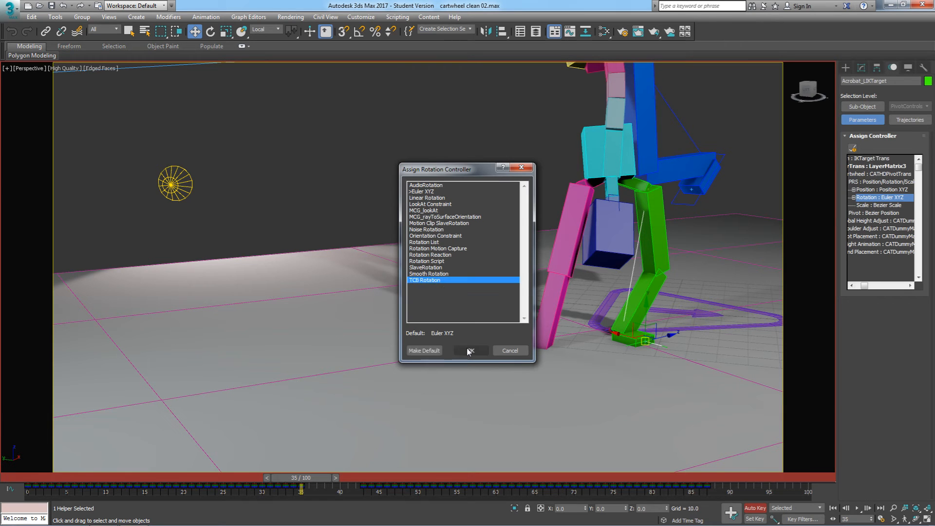
{"action": "left_click", "coordinate": [471, 351]}
Scrub around frame 35 to check the left hand's rotation, and make the Height Animation layer active.
{"action": "left_click_drag", "start_coordinate": [315, 480], "coordinate": [322, 518]}
{"action": "key", "text": "w"}
{"action": "left_click", "coordinate": [872, 291]}
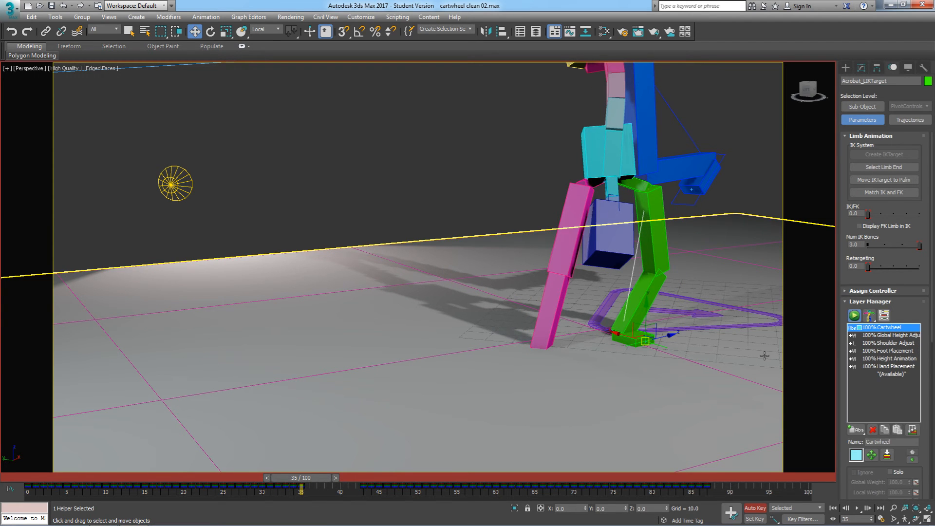
{"action": "left_click", "coordinate": [897, 359]}
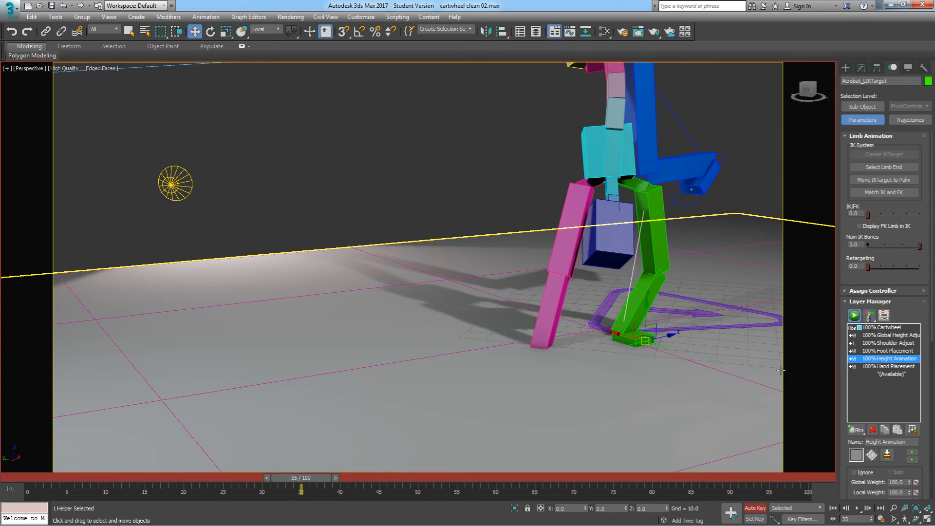
Select the pelvis together with both feet's IK targets on the Height Animation layer.
{"action": "middle_click_drag", "start_coordinate": [402, 331], "coordinate": [440, 357], "text": "alt"}
{"action": "scroll", "coordinate": [440, 357], "scroll_direction": "down", "scroll_amount": 3}
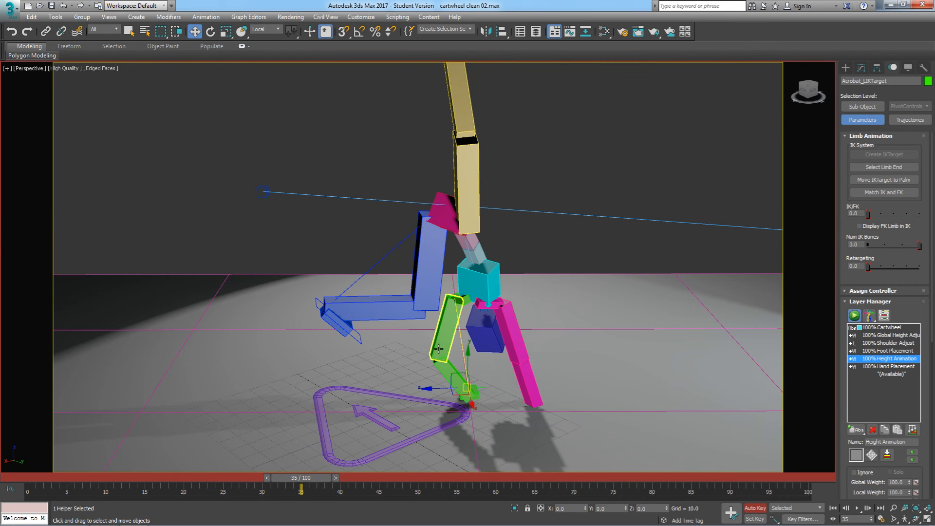
{"action": "left_click", "coordinate": [446, 216]}
{"action": "middle_click_drag", "start_coordinate": [513, 253], "coordinate": [494, 240]}
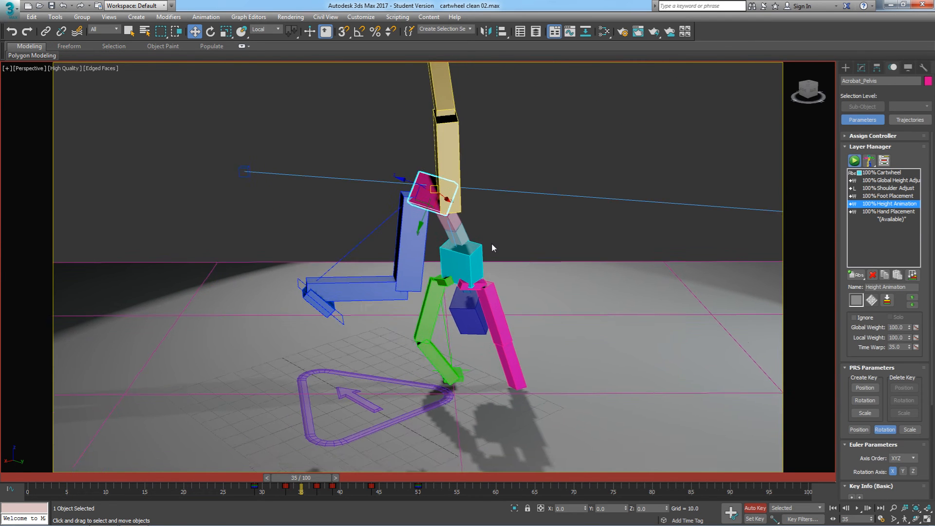
{"action": "scroll", "coordinate": [493, 240], "scroll_direction": "down", "scroll_amount": 3}
{"action": "left_click", "coordinate": [390, 296], "text": "ctrl"}
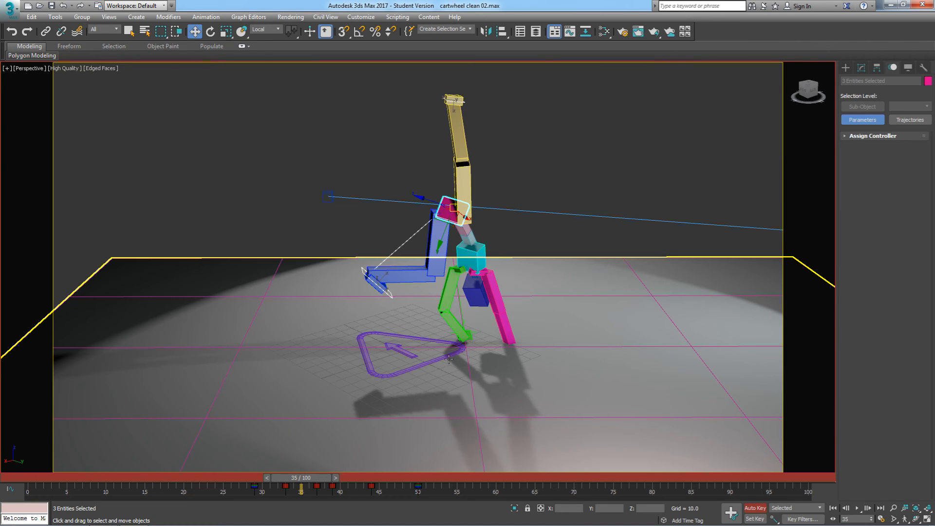
At frame 37, display the selection's trajectories and lower the pelvis and feet slightly along the World Z axis.
{"action": "left_click_drag", "start_coordinate": [318, 477], "coordinate": [336, 475]}
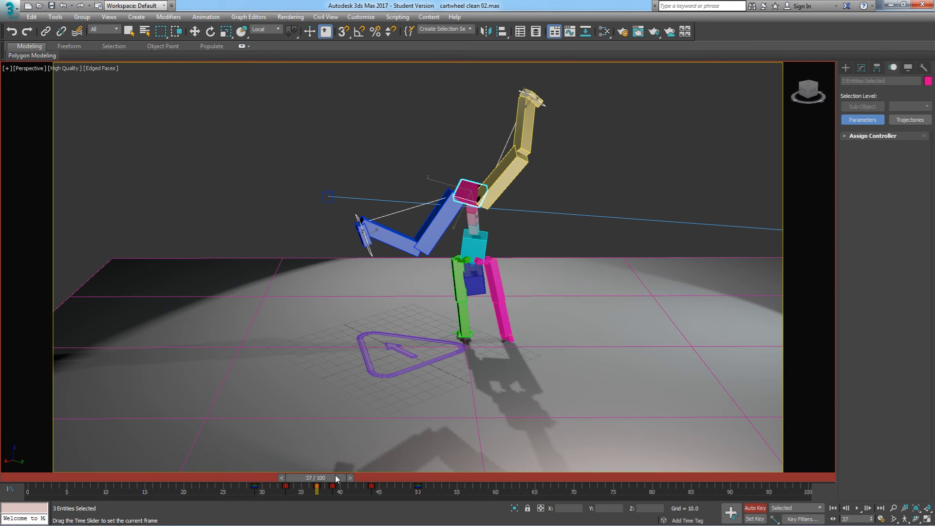
{"action": "key", "text": "w"}
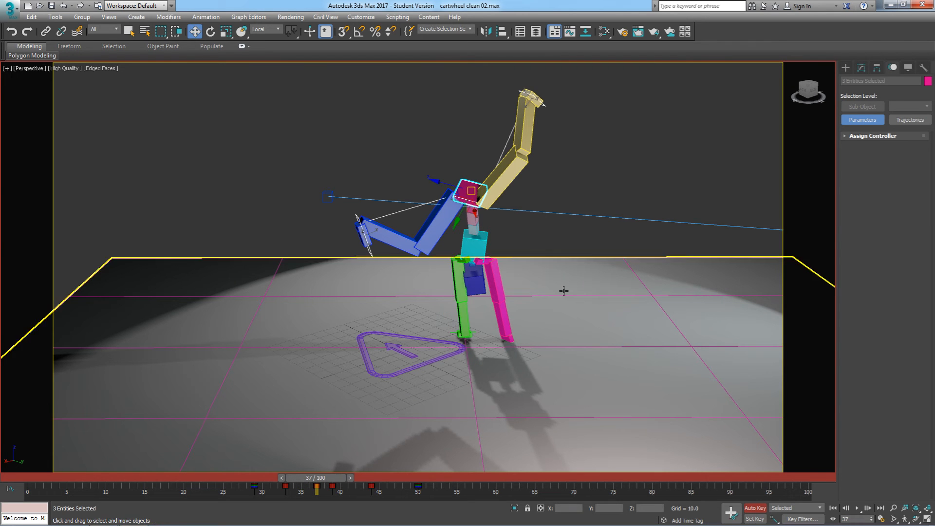
{"action": "left_click", "coordinate": [910, 120]}
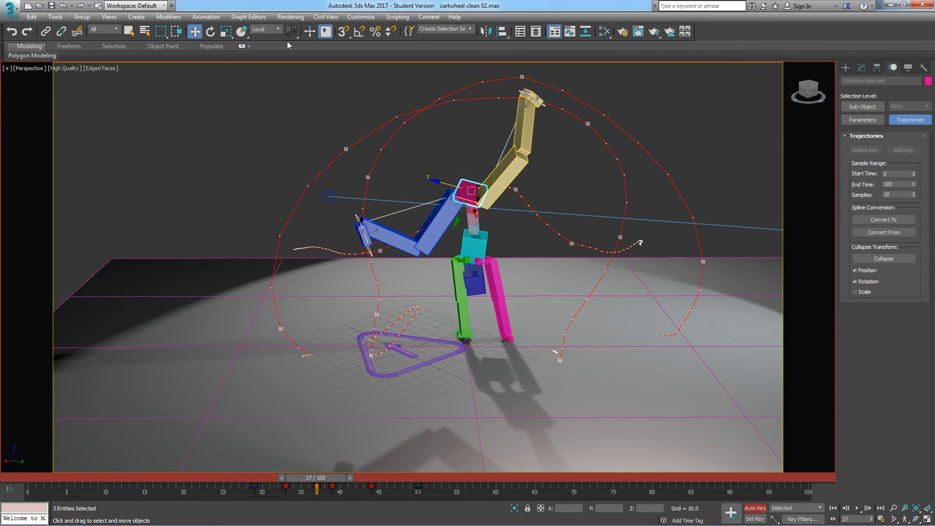
{"action": "left_click", "coordinate": [272, 31]}
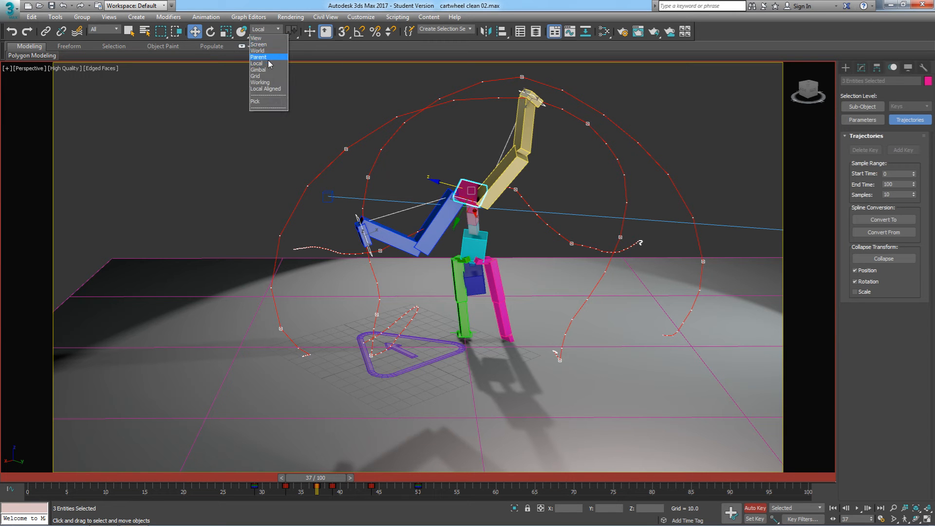
{"action": "left_click", "coordinate": [258, 50]}
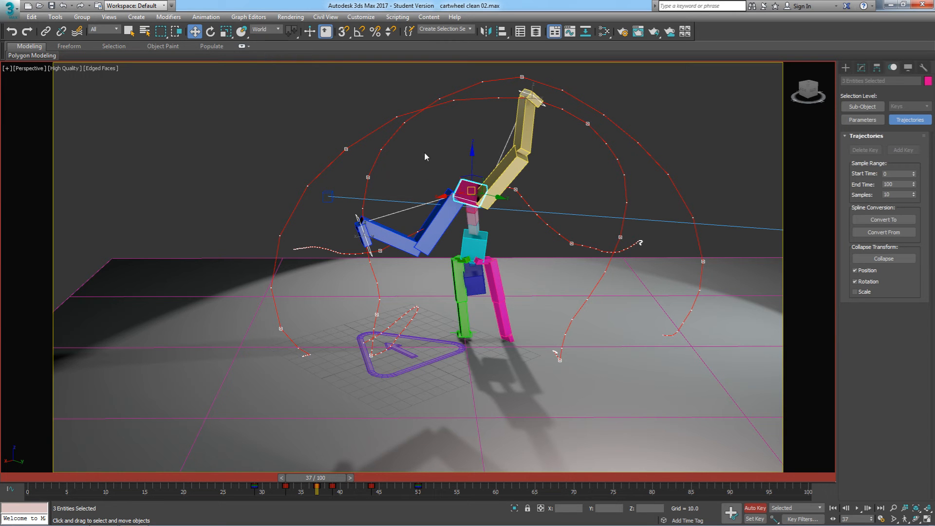
{"action": "left_click_drag", "start_coordinate": [473, 154], "coordinate": [476, 160]}
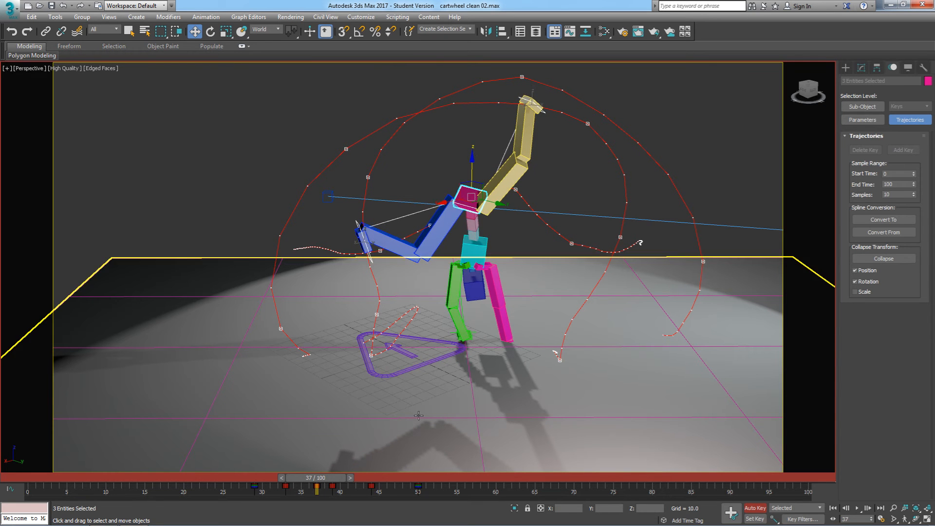
Lower the pelvis and feet slightly at frame 39, and a little further at frame 37, to bend the arms more.
{"action": "mouse_move", "coordinate": [335, 491]}
{"action": "left_mouse_down"}
{"action": "mouse_move", "coordinate": [287, 492]}
{"action": "mouse_move", "coordinate": [334, 486]}
{"action": "left_mouse_up"}
{"action": "key", "text": "w"}
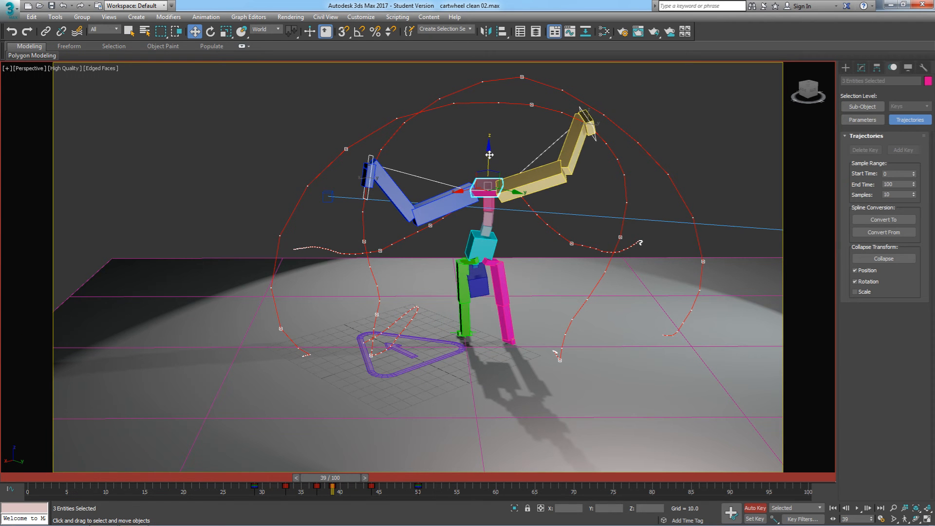
{"action": "left_click_drag", "start_coordinate": [489, 156], "coordinate": [493, 163]}
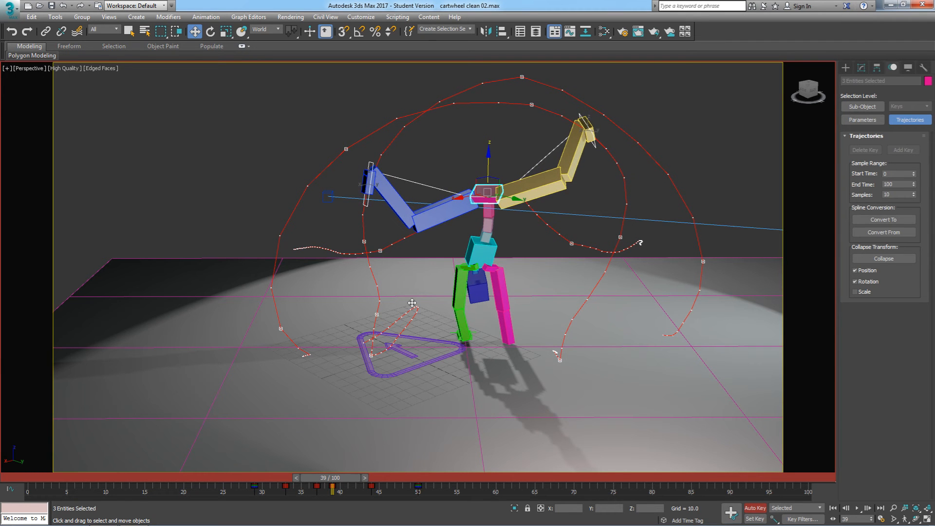
{"action": "mouse_move", "coordinate": [351, 478]}
{"action": "left_mouse_down"}
{"action": "mouse_move", "coordinate": [294, 483]}
{"action": "mouse_move", "coordinate": [344, 478]}
{"action": "left_mouse_up"}
{"action": "key", "text": "w"}
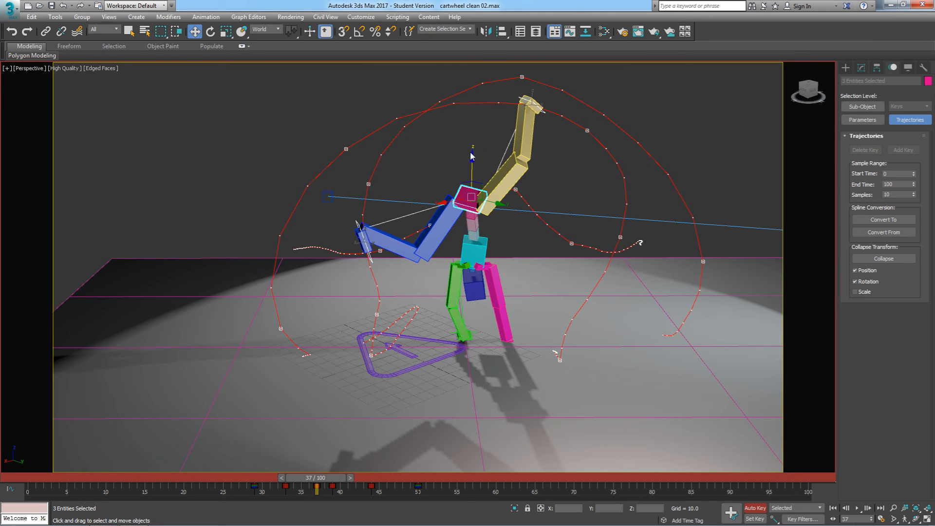
{"action": "left_click_drag", "start_coordinate": [472, 166], "coordinate": [473, 168]}
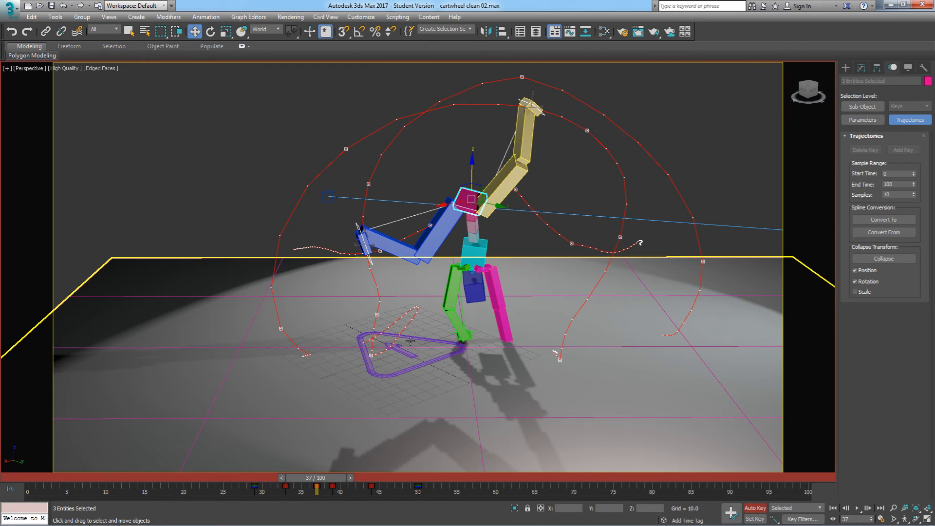
At frame 44, lower the pelvis and feet in Z to bend the left arm, and scrub back to frame 28 to check.
{"action": "left_click_drag", "start_coordinate": [338, 478], "coordinate": [391, 478]}
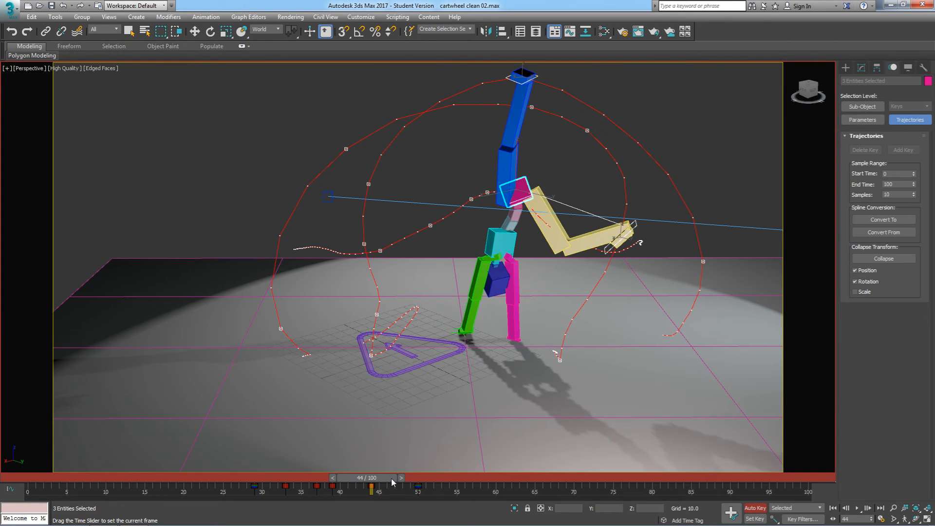
{"action": "left_click_drag", "start_coordinate": [516, 162], "coordinate": [520, 169]}
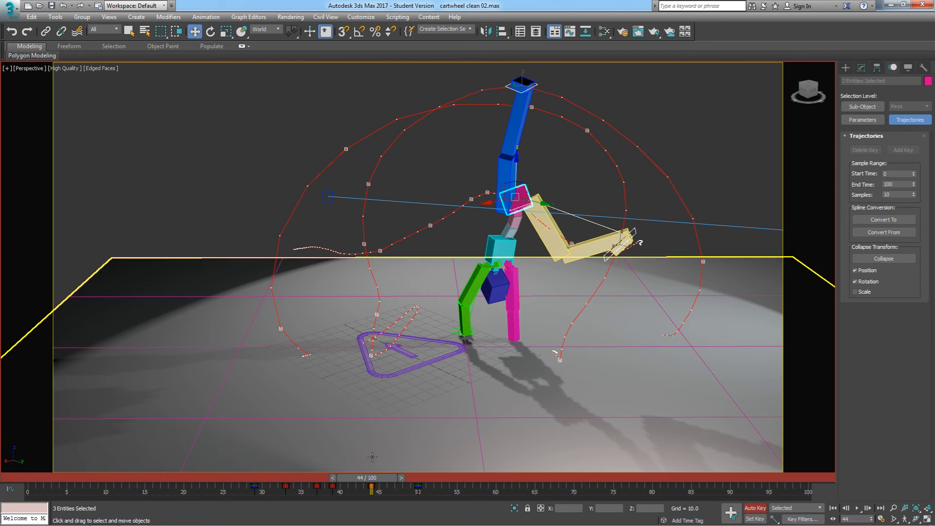
{"action": "mouse_move", "coordinate": [370, 478]}
{"action": "left_mouse_down"}
{"action": "mouse_move", "coordinate": [254, 490]}
{"action": "mouse_move", "coordinate": [371, 490]}
{"action": "left_mouse_up"}
{"action": "key", "text": "w"}
{"action": "left_click_drag", "start_coordinate": [515, 171], "coordinate": [517, 173]}
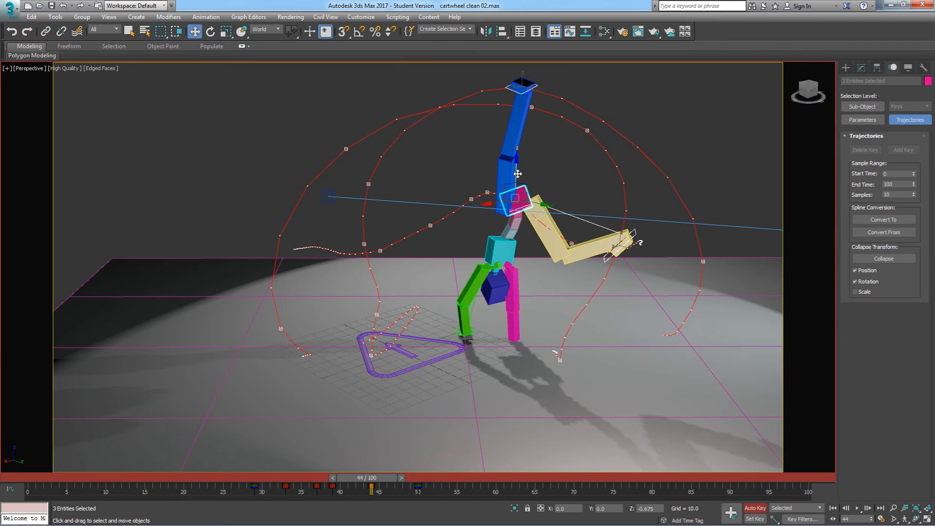
{"action": "left_click_drag", "start_coordinate": [371, 490], "coordinate": [262, 517]}
{"action": "key", "text": "w"}
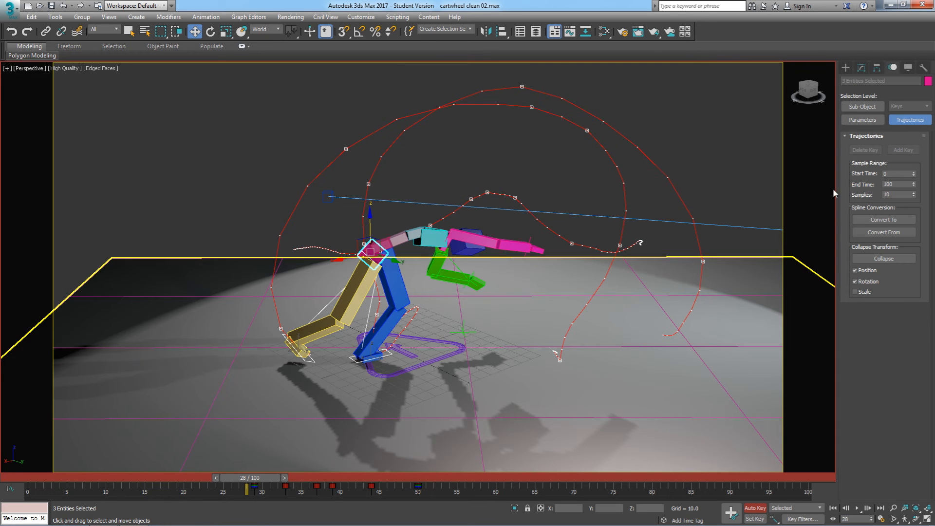
Turn off the trajectory display, scrub to frame 51 and select the right hand's IK target.
{"action": "left_click", "coordinate": [863, 120]}
{"action": "middle_click_drag", "start_coordinate": [575, 336], "coordinate": [563, 244], "text": "alt"}
{"action": "scroll", "coordinate": [435, 320], "scroll_direction": "up", "scroll_amount": 3}
{"action": "left_click_drag", "start_coordinate": [251, 478], "coordinate": [425, 510]}
{"action": "key", "text": "w"}
{"action": "left_click", "coordinate": [265, 329]}
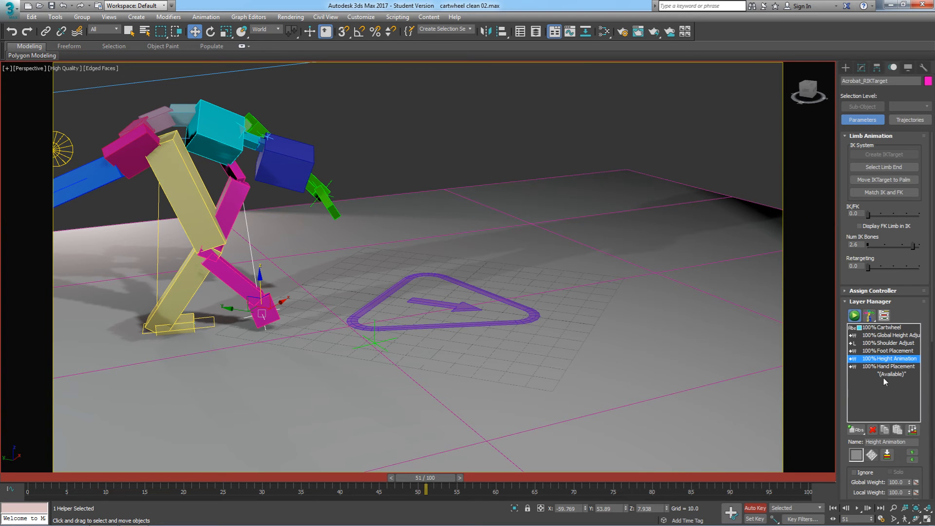
On the Hand Placement layer at frame 40, raise the right hand's IK target to floor level, about Z 1.7.
{"action": "left_click", "coordinate": [886, 367]}
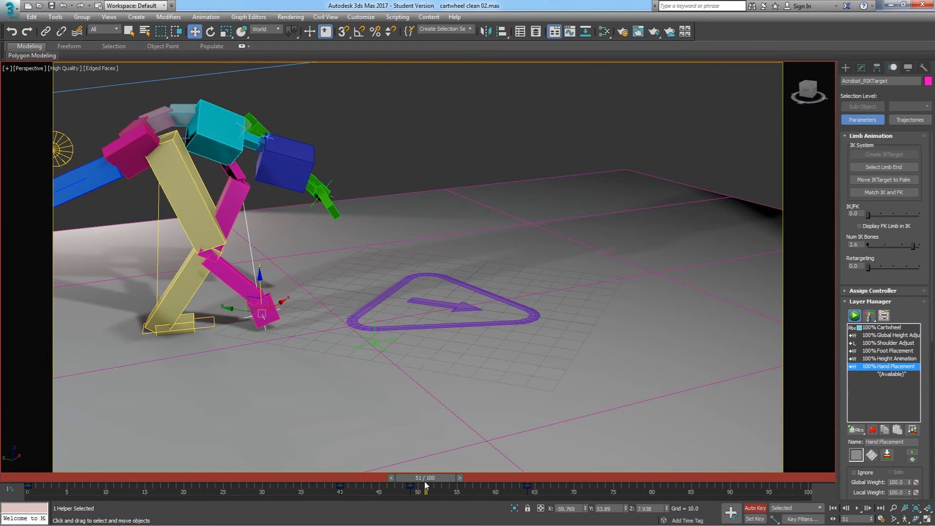
{"action": "left_click_drag", "start_coordinate": [426, 480], "coordinate": [345, 490]}
{"action": "left_click_drag", "start_coordinate": [346, 489], "coordinate": [340, 490]}
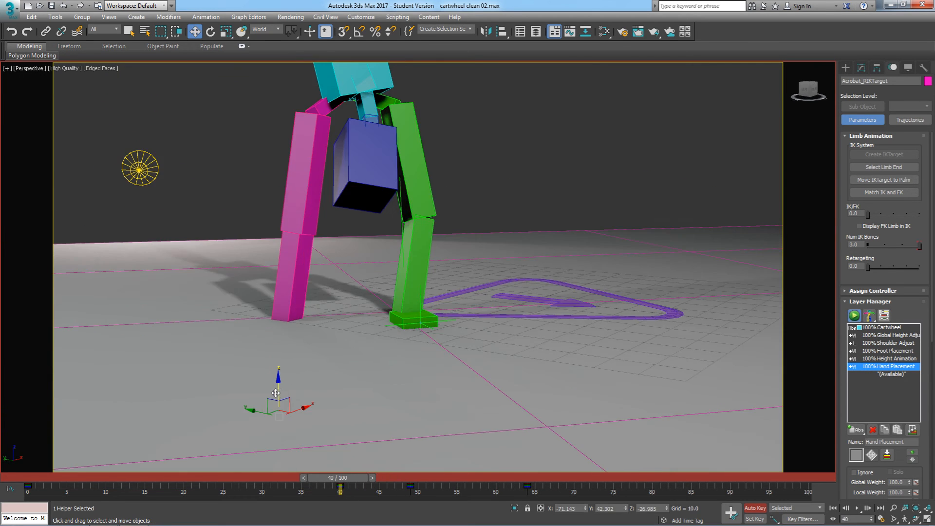
{"action": "left_click_drag", "start_coordinate": [277, 388], "coordinate": [285, 293]}
Rotate the right hand's IK target at frame 40 so the palm lies flat on the floor.
{"action": "middle_click_drag", "start_coordinate": [287, 334], "coordinate": [338, 348], "text": "alt"}
{"action": "key", "text": "e"}
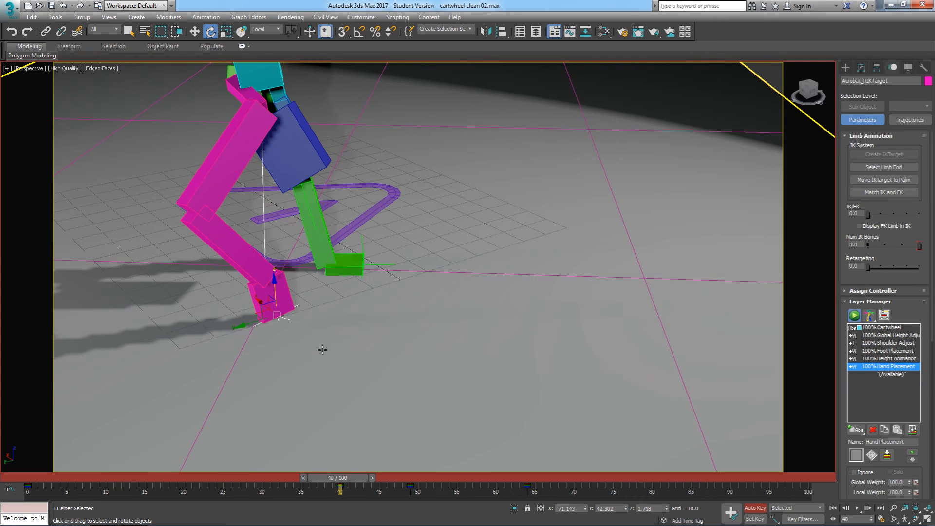
{"action": "left_click_drag", "start_coordinate": [278, 288], "coordinate": [258, 243]}
{"action": "middle_click_drag", "start_coordinate": [308, 353], "coordinate": [271, 307], "text": "alt"}
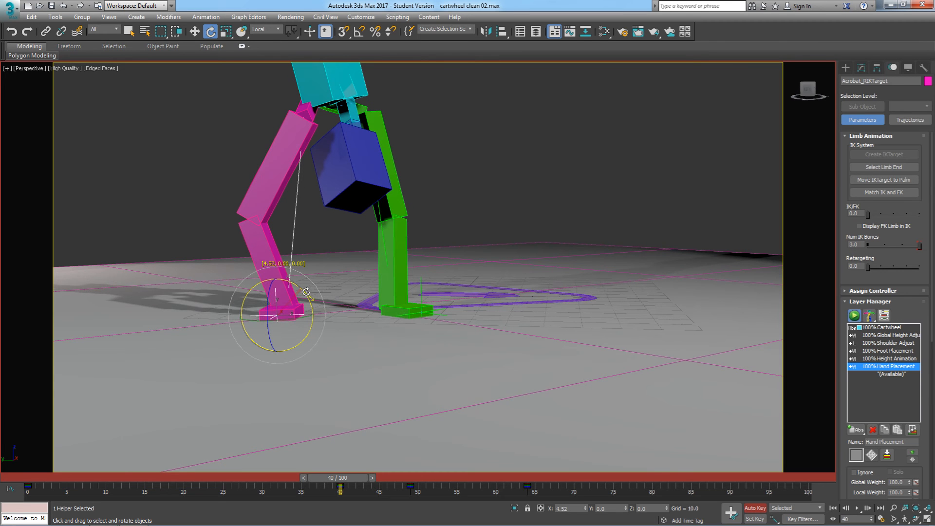
{"action": "left_click_drag", "start_coordinate": [308, 292], "coordinate": [309, 293]}
{"action": "middle_click_drag", "start_coordinate": [309, 294], "coordinate": [393, 327], "text": "alt"}
Fine-tune the right hand's floor contact at frame 40 by lowering its IK target to about Z 1.1.
{"action": "key", "text": "w"}
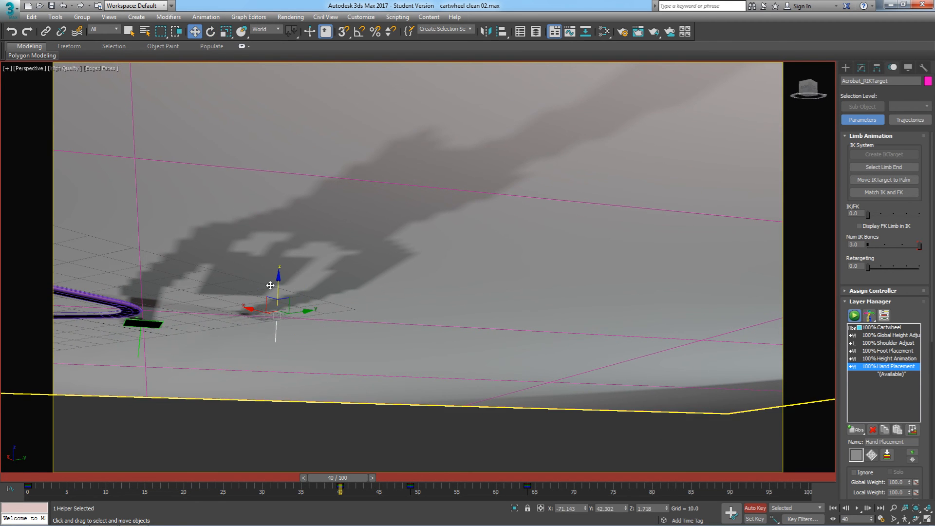
{"action": "left_click_drag", "start_coordinate": [281, 284], "coordinate": [305, 304]}
{"action": "key", "text": "e"}
{"action": "middle_click_drag", "start_coordinate": [307, 340], "coordinate": [185, 375], "text": "alt"}
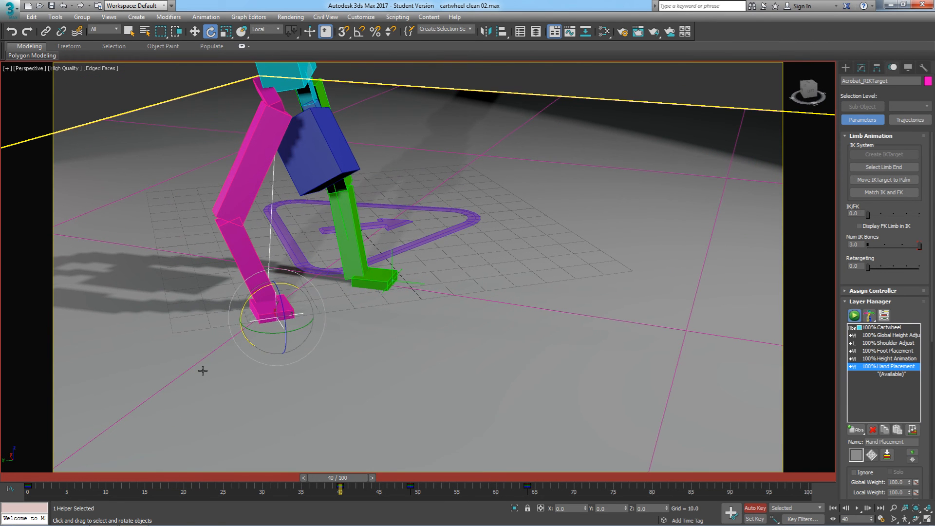
{"action": "key", "text": "w"}
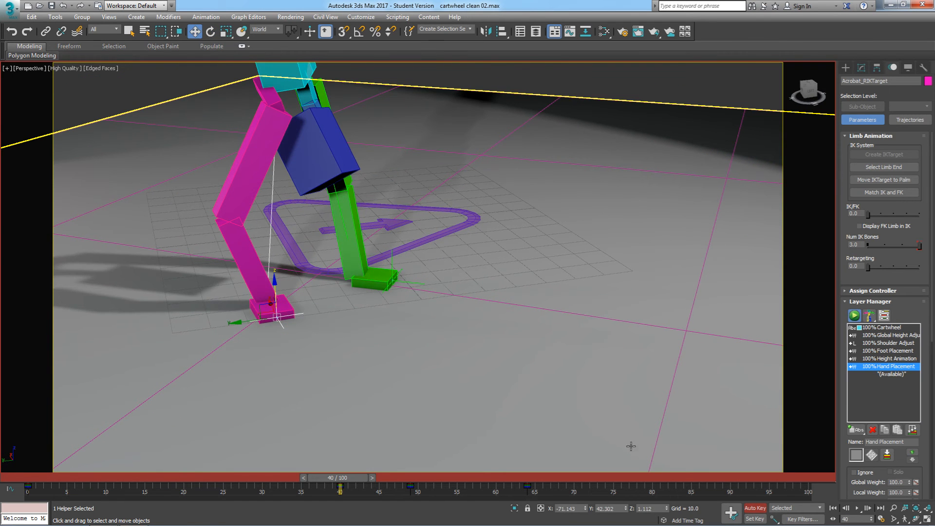
With Auto Key off, align the Point001 helper to the right hand's IK target in position and orientation on all axes.
{"action": "left_click", "coordinate": [755, 508]}
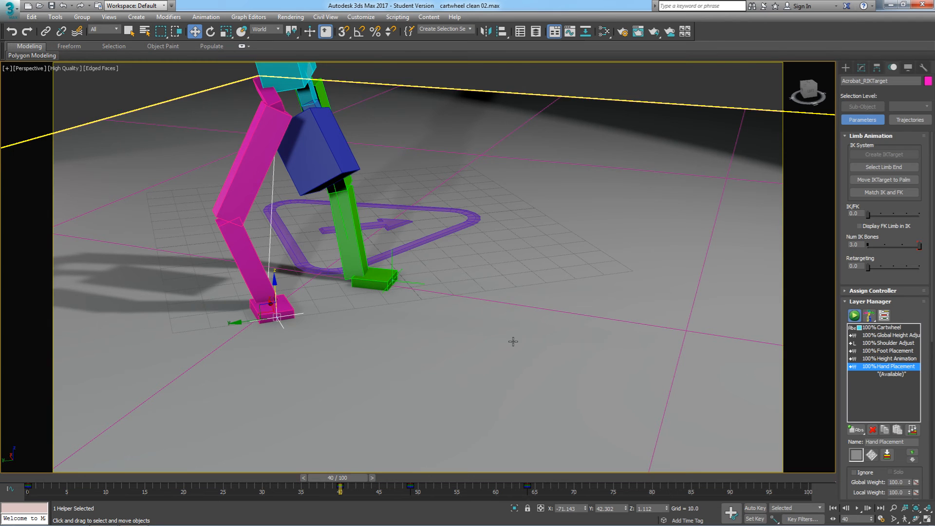
{"action": "left_click", "coordinate": [422, 285]}
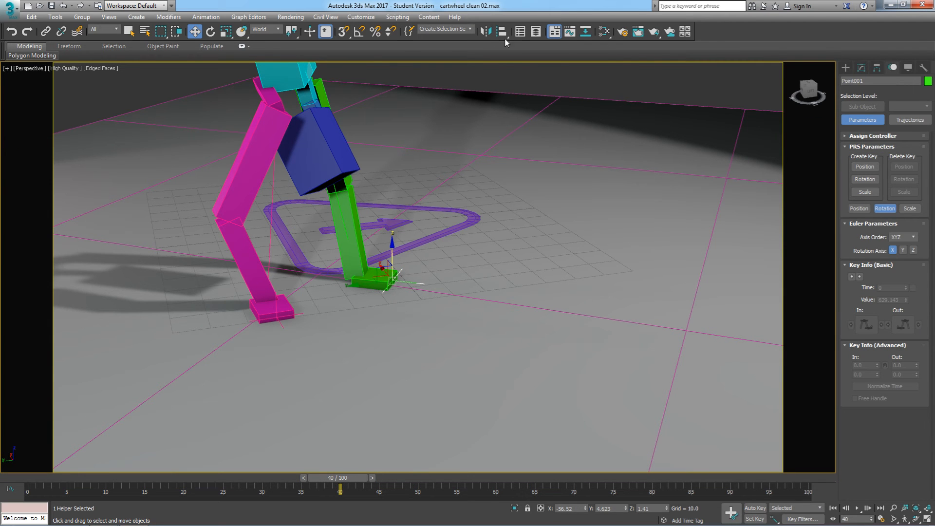
{"action": "left_click", "coordinate": [501, 32]}
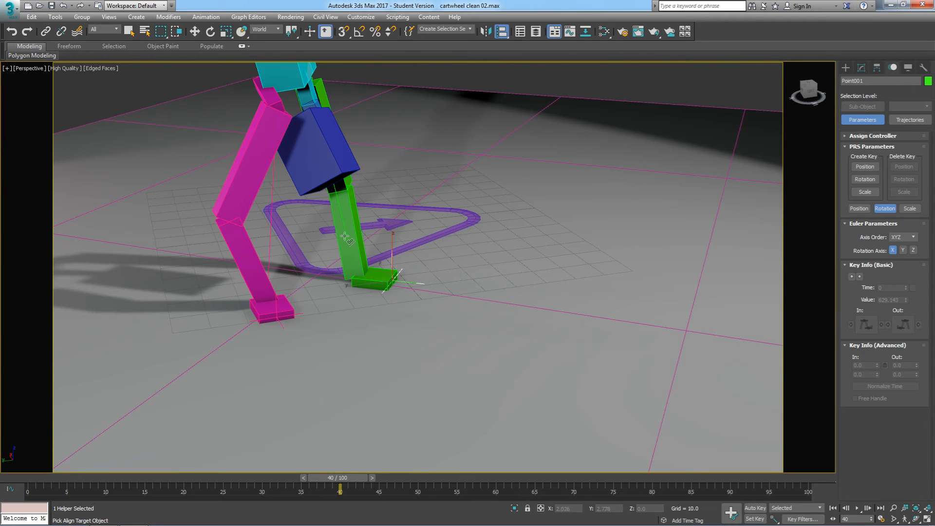
{"action": "left_click", "coordinate": [283, 330]}
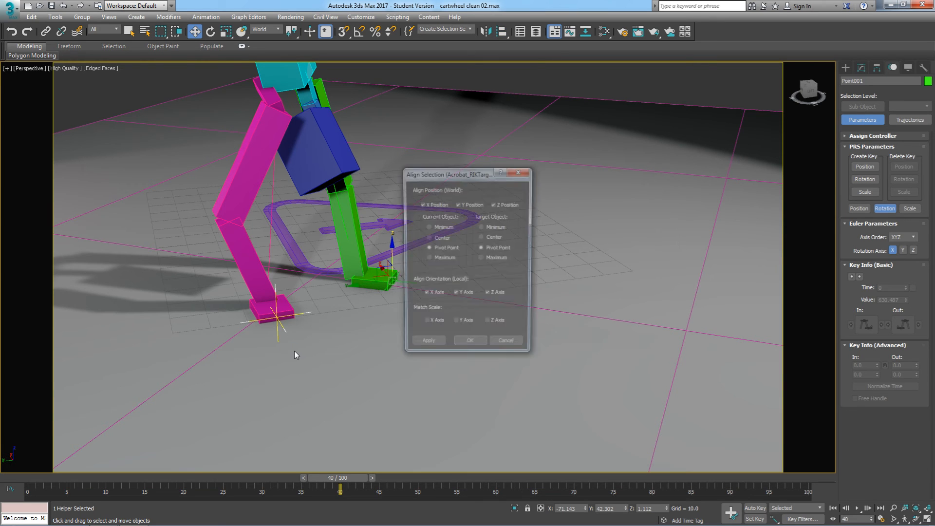
{"action": "left_click", "coordinate": [462, 346]}
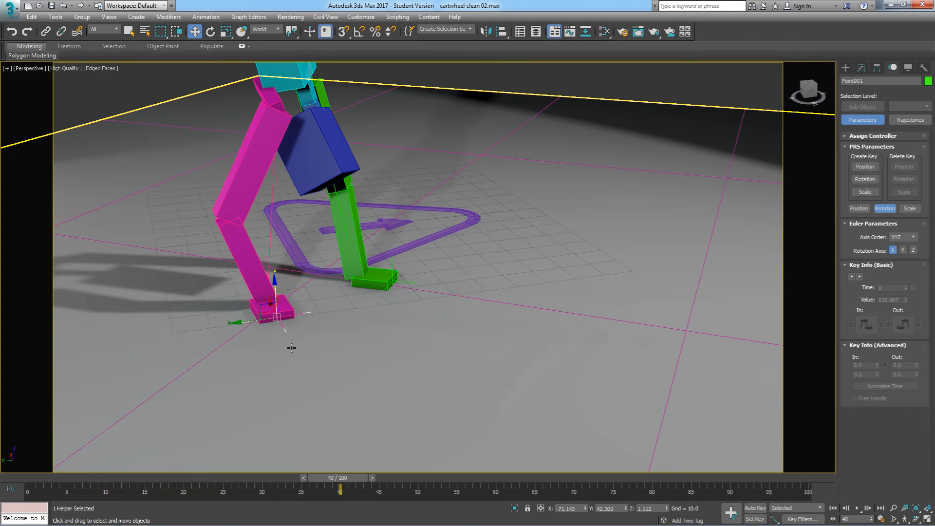
Reselect the right hand's IK target, enable Auto Key, and align it to the Point001 helper at frame 49.
{"action": "left_click", "coordinate": [279, 308]}
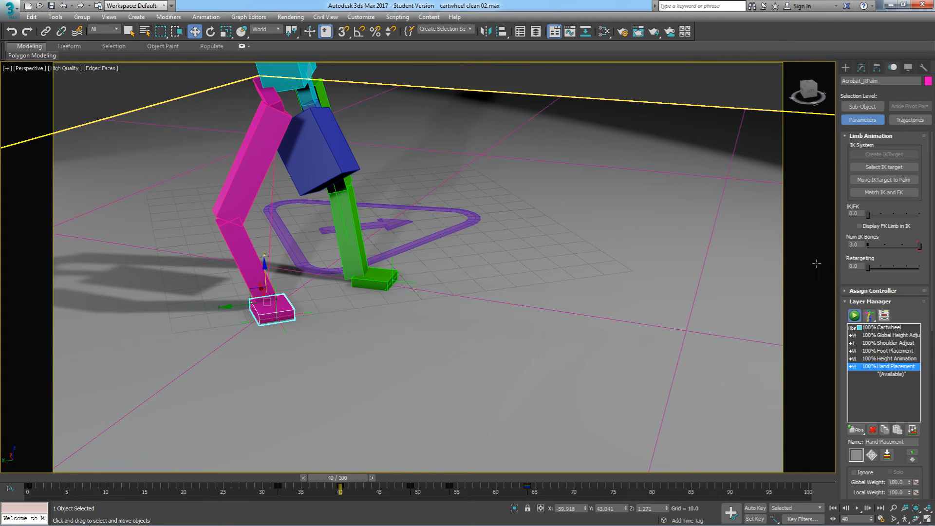
{"action": "left_click", "coordinate": [872, 167]}
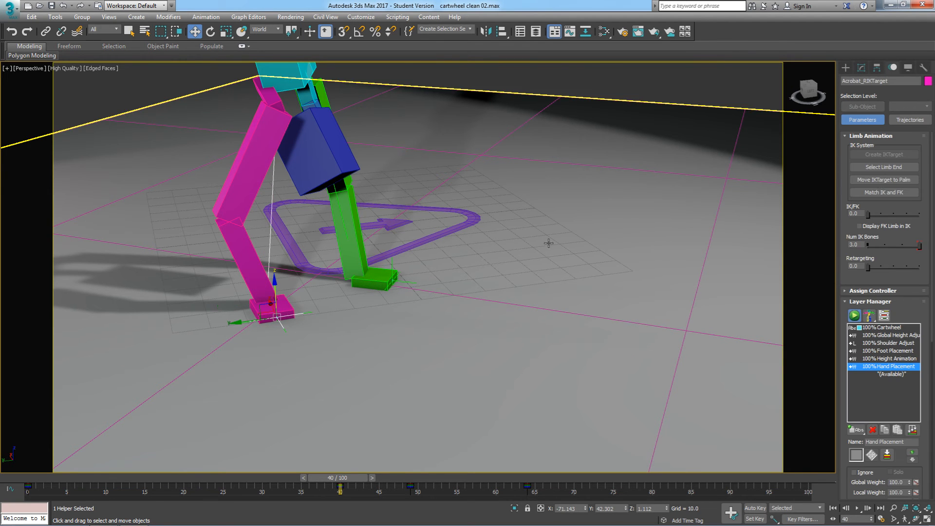
{"action": "left_click", "coordinate": [755, 508]}
{"action": "left_click_drag", "start_coordinate": [336, 478], "coordinate": [420, 484]}
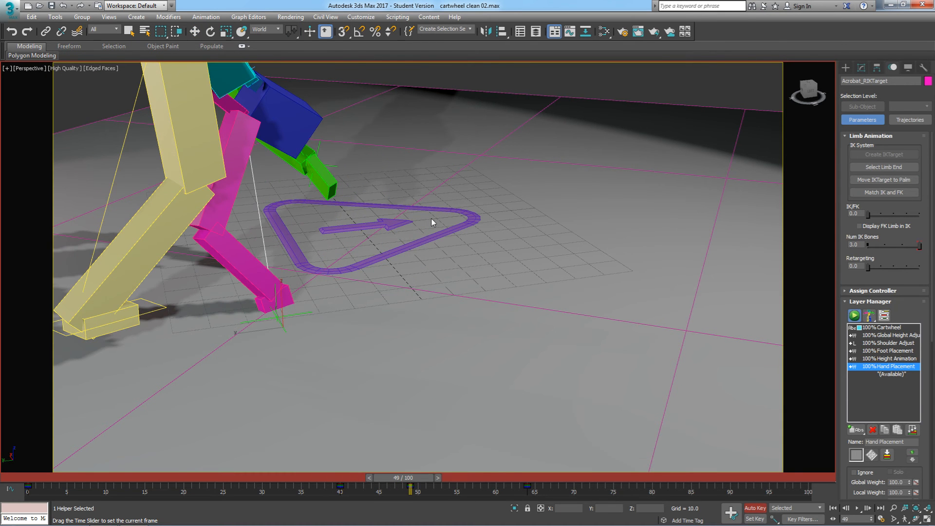
{"action": "left_click", "coordinate": [502, 31]}
{"action": "left_click", "coordinate": [280, 320]}
{"action": "left_click", "coordinate": [469, 347]}
Delete the right hand IK target's Cartwheel layer keys lying between the aligned contact frames 40 and 49.
{"action": "left_click", "coordinate": [887, 327]}
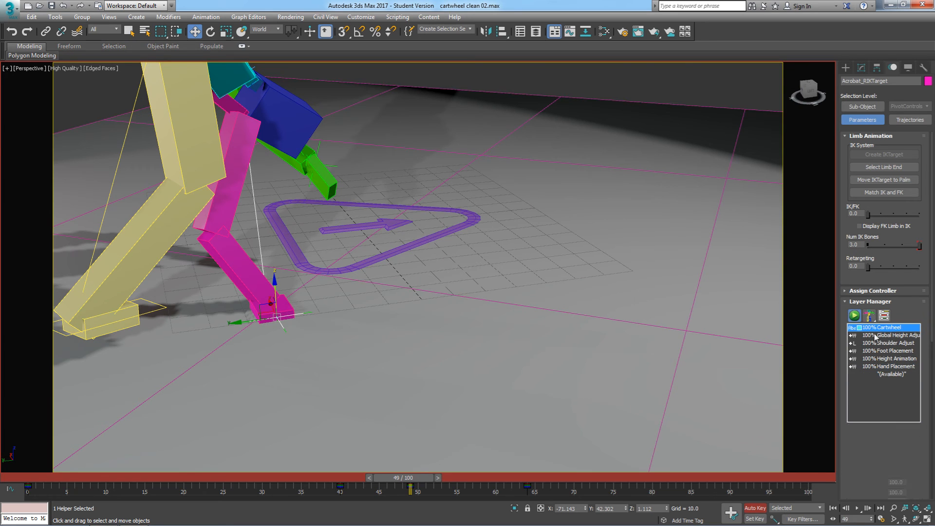
{"action": "left_click", "coordinate": [712, 492]}
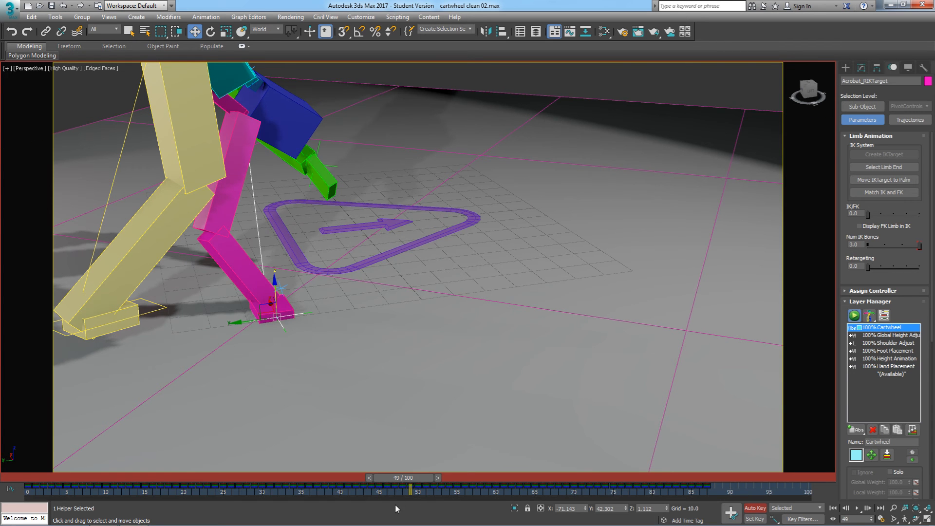
{"action": "left_click_drag", "start_coordinate": [406, 497], "coordinate": [347, 493]}
{"action": "key", "text": "Delete"}
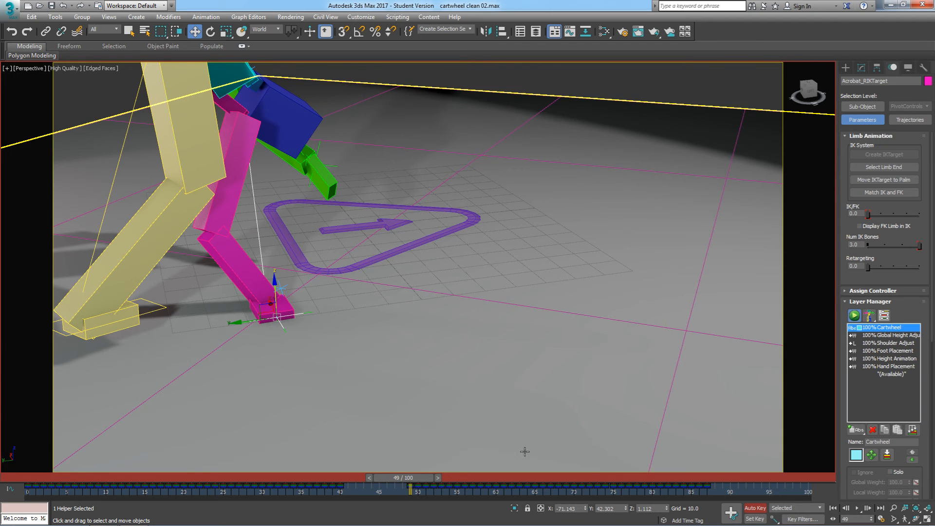
{"action": "left_click_drag", "start_coordinate": [416, 483], "coordinate": [380, 488]}
{"action": "key", "text": "w"}
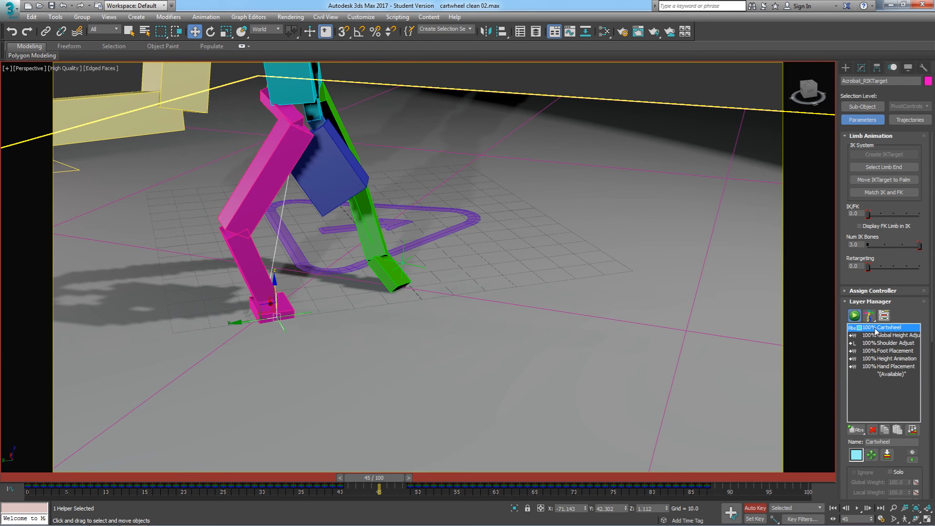
Assign a TCB Rotation controller to the Cartwheel layer's rotation track on the right hand's IK target.
{"action": "left_click", "coordinate": [863, 290]}
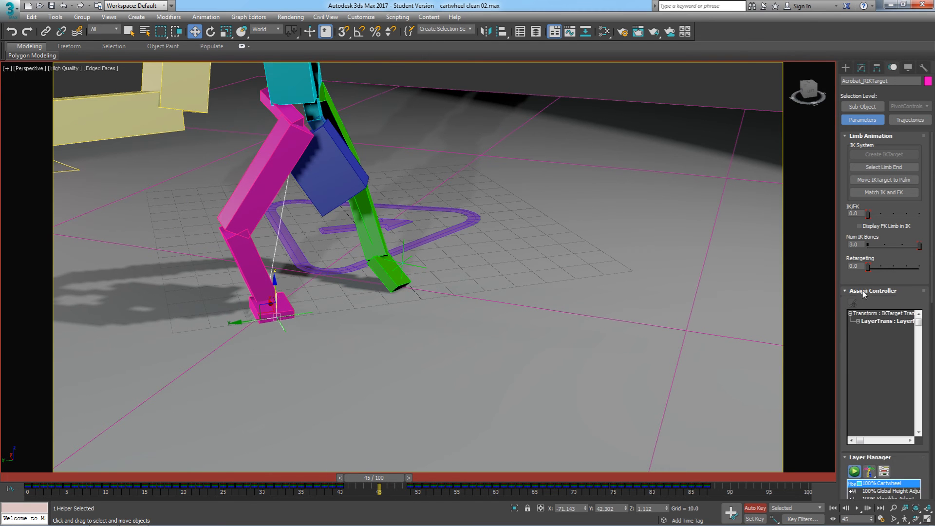
{"action": "left_click", "coordinate": [857, 322]}
{"action": "left_click", "coordinate": [866, 329]}
{"action": "left_click", "coordinate": [873, 337]}
{"action": "left_click", "coordinate": [891, 352]}
{"action": "left_click", "coordinate": [852, 302]}
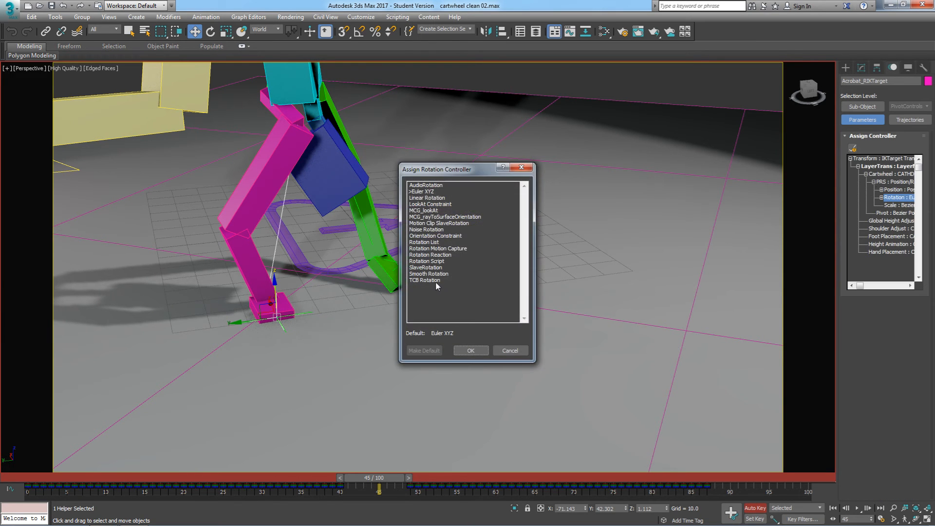
{"action": "left_click", "coordinate": [428, 280]}
{"action": "left_click", "coordinate": [471, 351]}
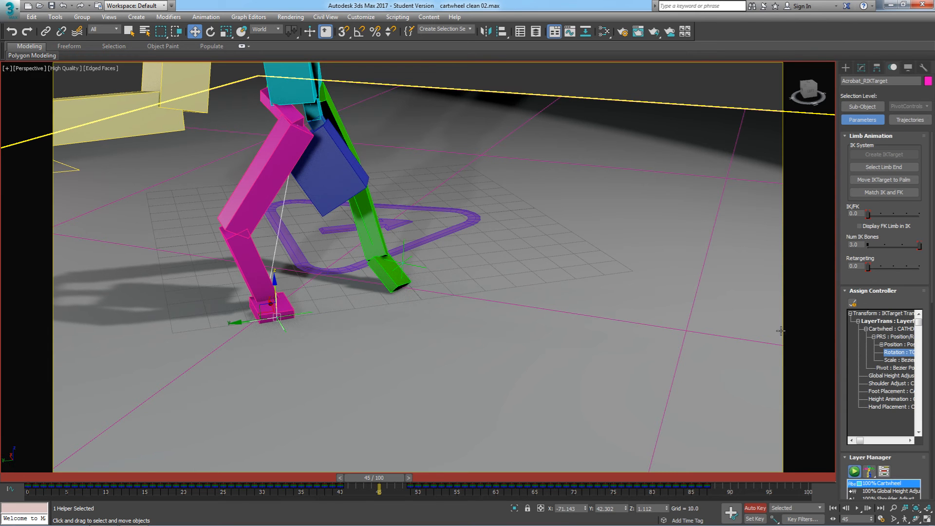
{"action": "left_click", "coordinate": [868, 292]}
Play the cartwheel from frame 0 through the camera view to review the hand contacts.
{"action": "left_click_drag", "start_coordinate": [387, 478], "coordinate": [46, 480]}
{"action": "key", "text": "w"}
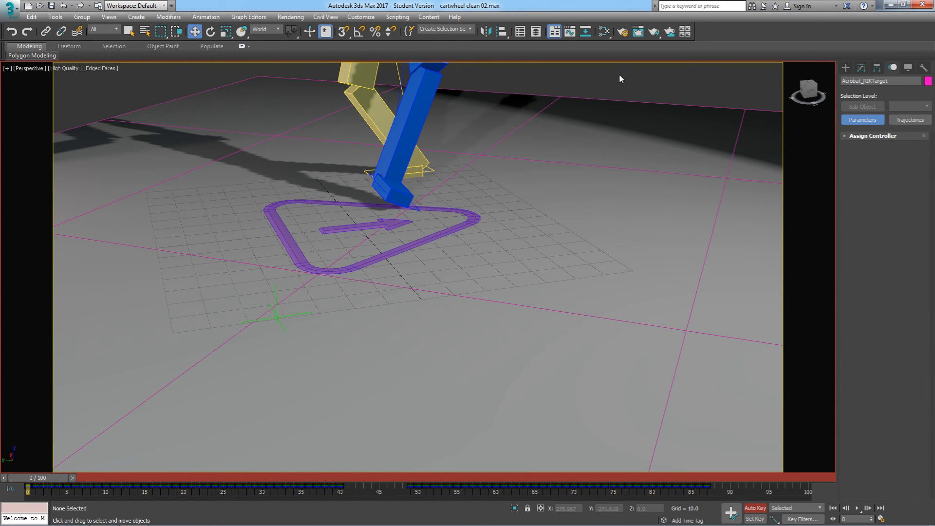
{"action": "left_click", "coordinate": [619, 75]}
{"action": "key", "text": "c"}
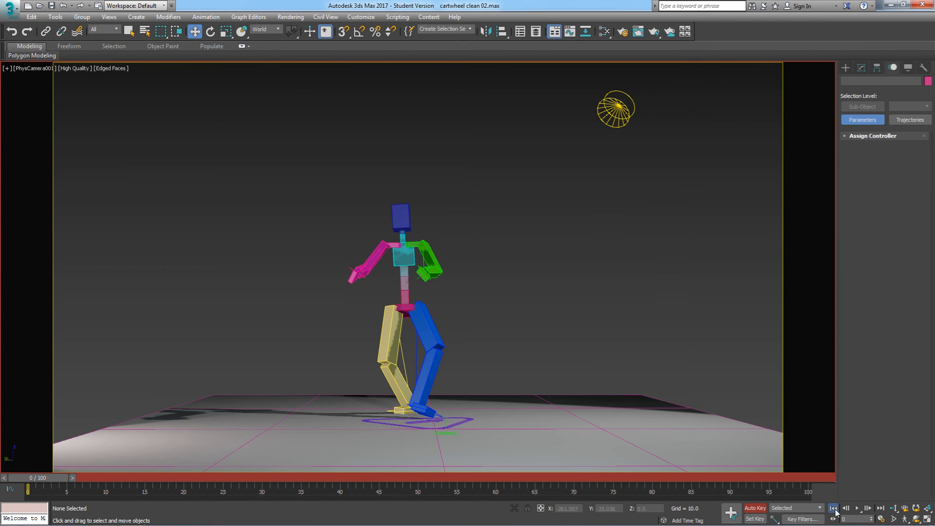
{"action": "left_click", "coordinate": [857, 508]}
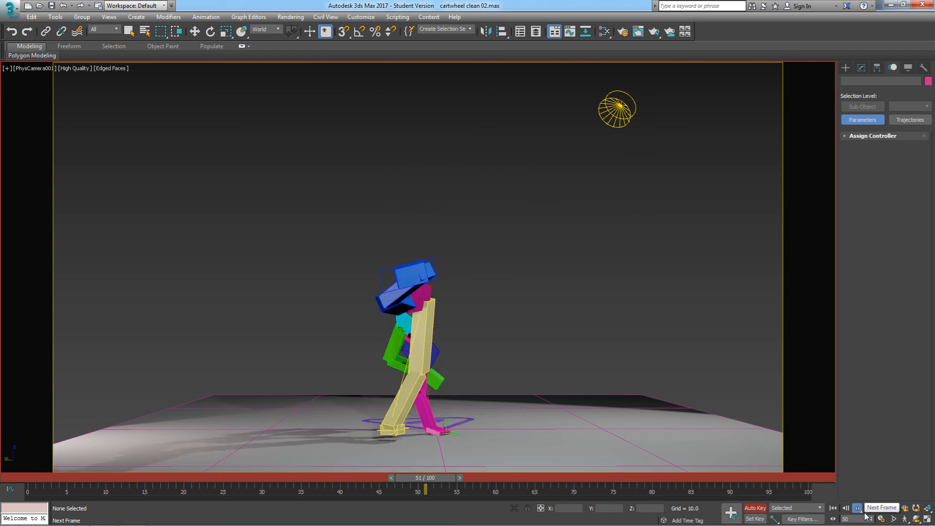
{"action": "left_click", "coordinate": [857, 508]}
{"action": "left_click", "coordinate": [832, 508]}
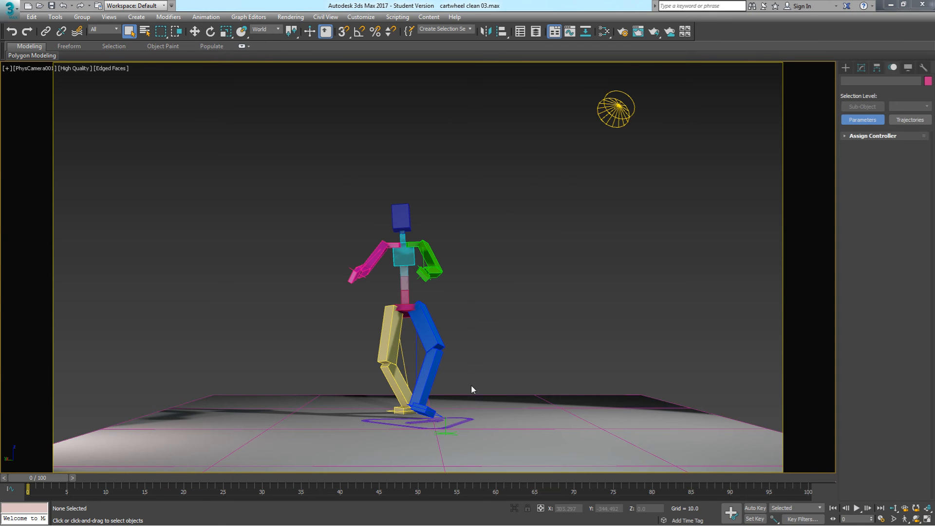
Scrub between about frames 27 and 42 in an orbited perspective view to examine how the hands meet the floor.
{"action": "key", "text": "p"}
{"action": "middle_click_drag", "start_coordinate": [498, 319], "coordinate": [91, 470], "text": "alt"}
{"action": "left_click_drag", "start_coordinate": [54, 477], "coordinate": [260, 524]}
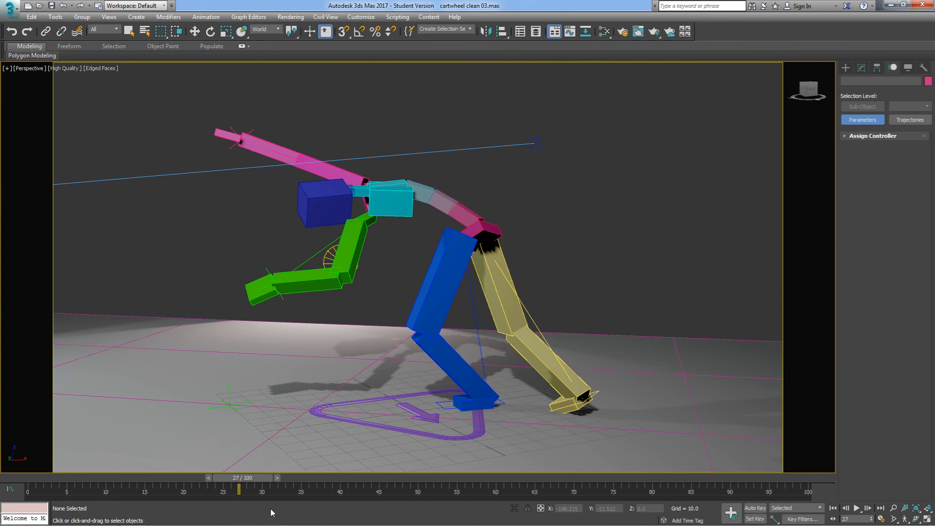
{"action": "left_click_drag", "start_coordinate": [262, 478], "coordinate": [367, 499]}
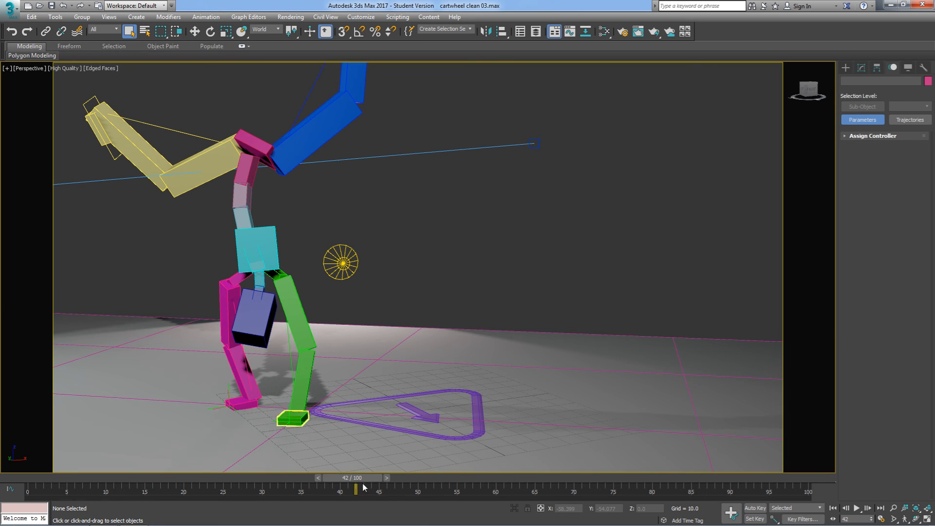
{"action": "left_click_drag", "start_coordinate": [363, 477], "coordinate": [264, 477]}
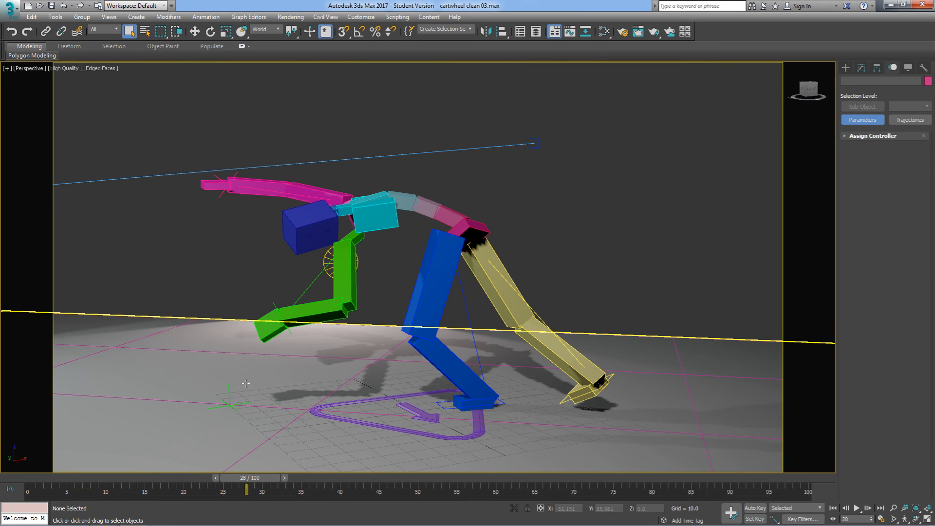
Select the left hand's IK target on the Hand Placement layer and examine its floor approach up close around frames 28 to 32.
{"action": "left_click", "coordinate": [274, 304]}
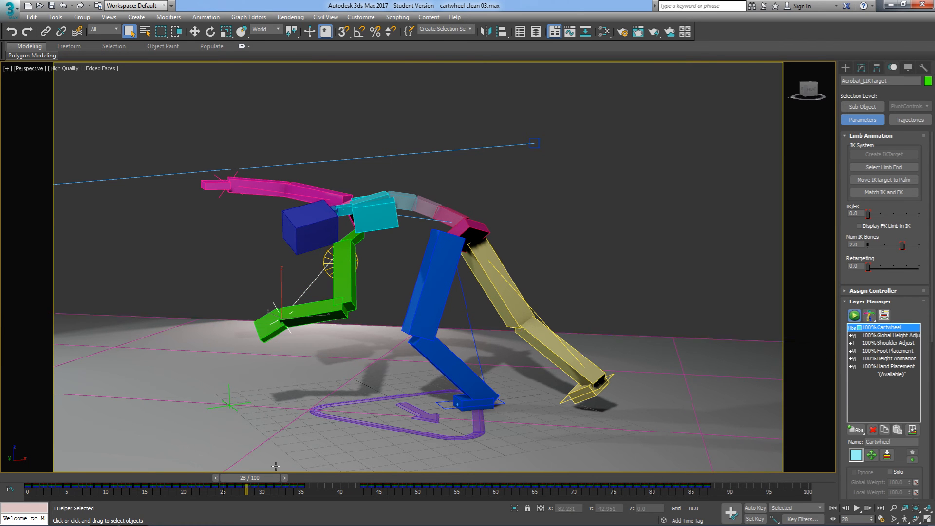
{"action": "left_click", "coordinate": [887, 366]}
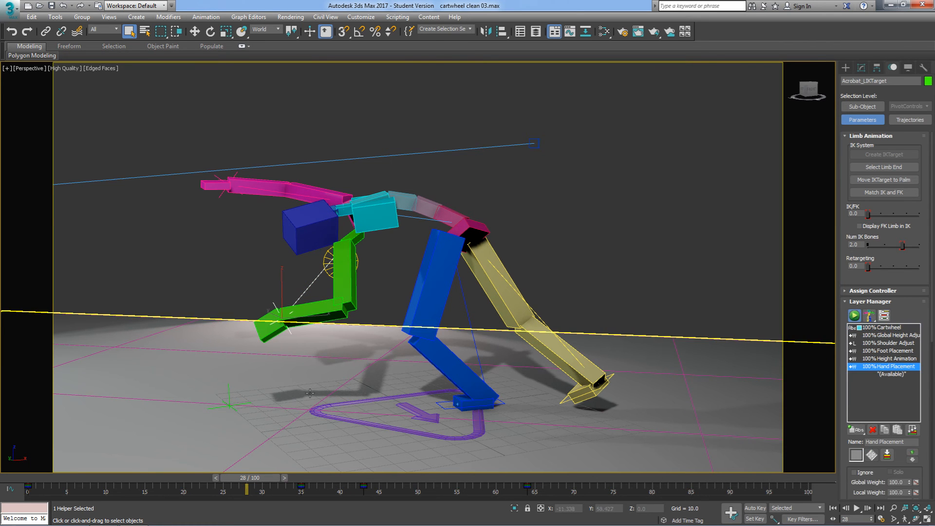
{"action": "left_click_drag", "start_coordinate": [246, 478], "coordinate": [278, 488]}
{"action": "key", "text": "q"}
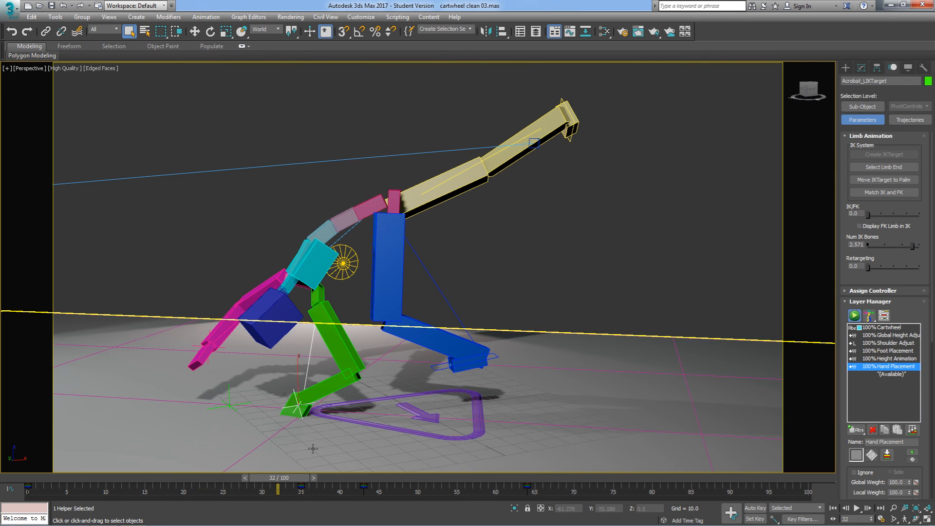
{"action": "middle_click_drag", "start_coordinate": [344, 390], "coordinate": [319, 416]}
{"action": "scroll", "coordinate": [318, 414], "scroll_direction": "up", "scroll_amount": 8}
{"action": "mouse_move", "coordinate": [288, 477]}
{"action": "left_mouse_down"}
{"action": "mouse_move", "coordinate": [276, 479]}
{"action": "mouse_move", "coordinate": [315, 477]}
{"action": "mouse_move", "coordinate": [271, 478]}
{"action": "mouse_move", "coordinate": [312, 482]}
{"action": "mouse_move", "coordinate": [278, 488]}
{"action": "mouse_move", "coordinate": [323, 486]}
{"action": "mouse_move", "coordinate": [282, 490]}
{"action": "left_mouse_up"}
{"action": "key", "text": "q"}
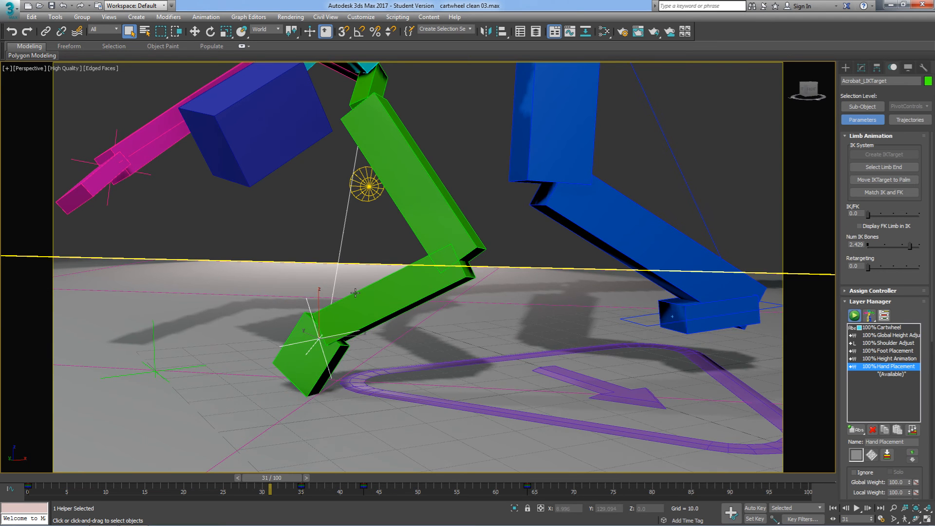
Open the Dope Sheet and expand the left palm's LimbData tracks to the Hand Placement track under layerLimbIKPos.
{"action": "right_click", "coordinate": [329, 235]}
{"action": "left_click", "coordinate": [342, 317]}
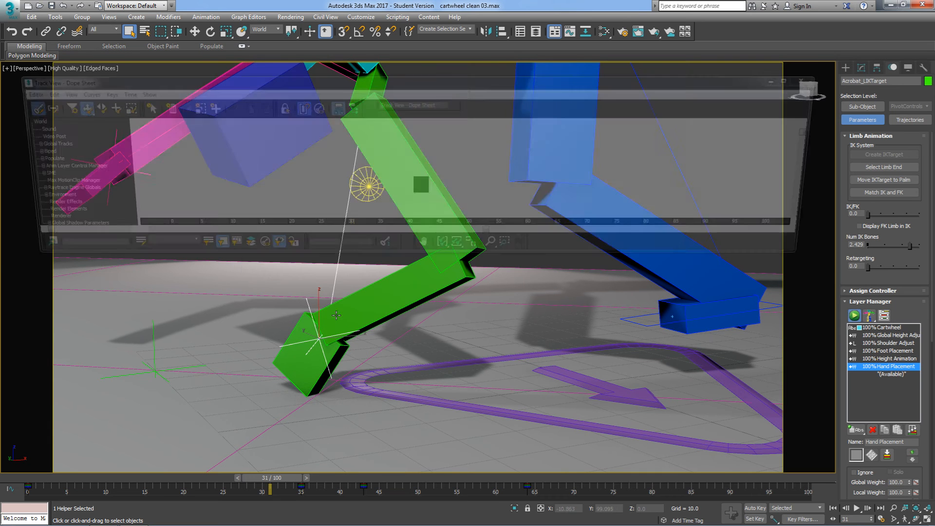
{"action": "left_click_drag", "start_coordinate": [8, 262], "coordinate": [413, 460]}
{"action": "left_click", "coordinate": [439, 262]}
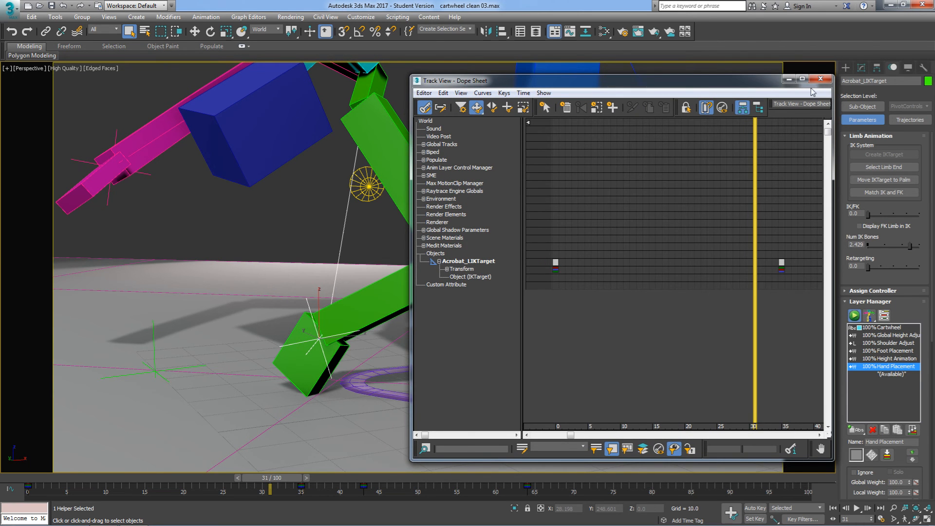
{"action": "left_click", "coordinate": [321, 355]}
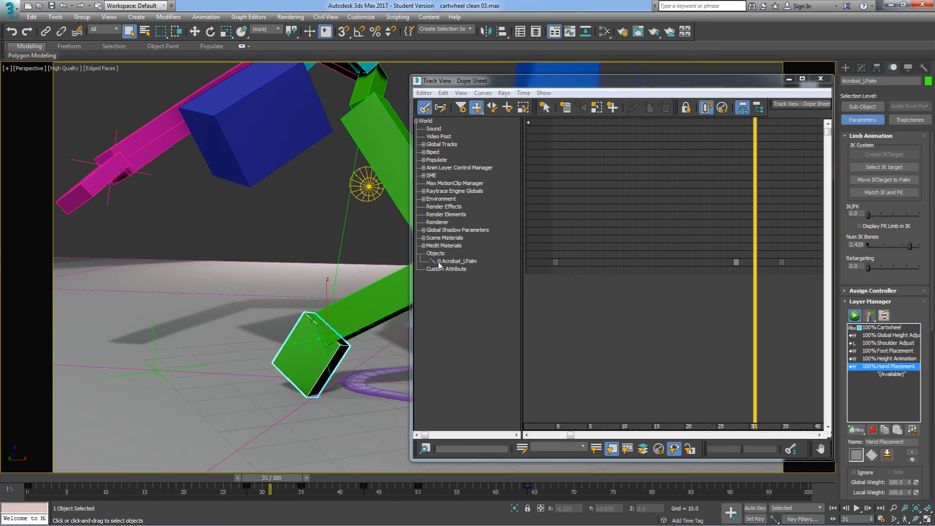
{"action": "left_click", "coordinate": [439, 261]}
{"action": "left_click", "coordinate": [446, 268]}
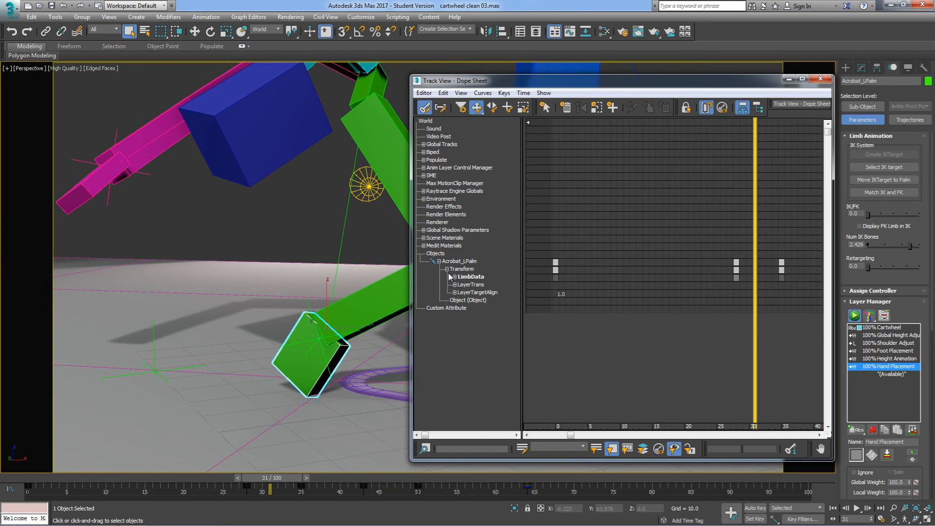
{"action": "left_click", "coordinate": [454, 277]}
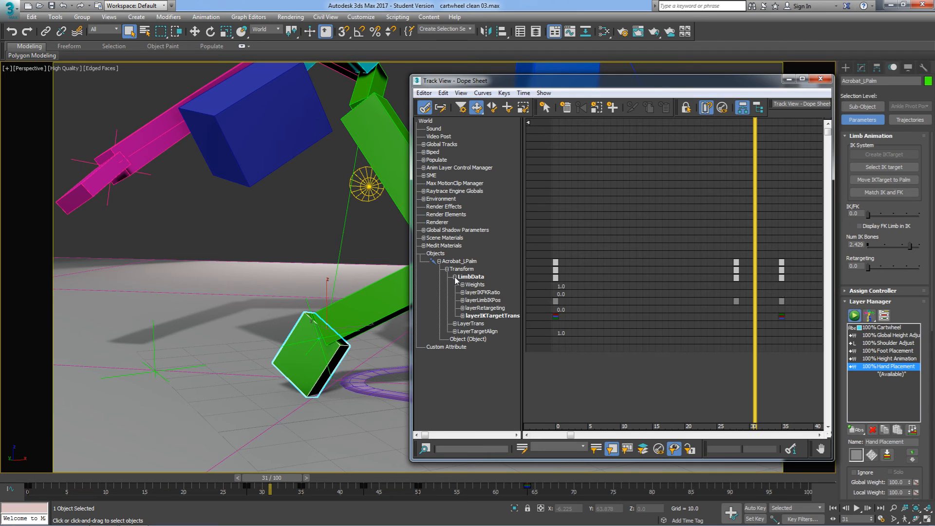
{"action": "left_click", "coordinate": [462, 301]}
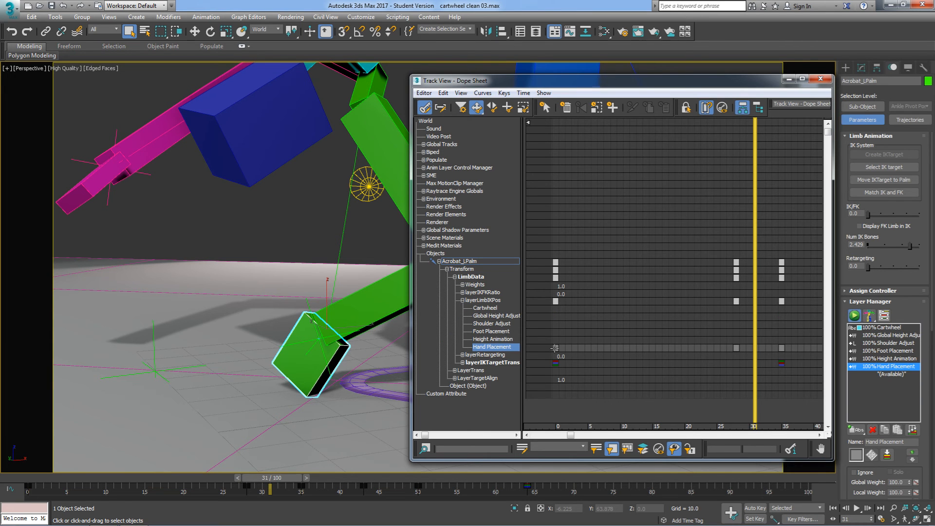
Retime the left palm's first two Hand Placement limb IK position keys near its floor contact to frames 24 and 33.
{"action": "left_click", "coordinate": [735, 347]}
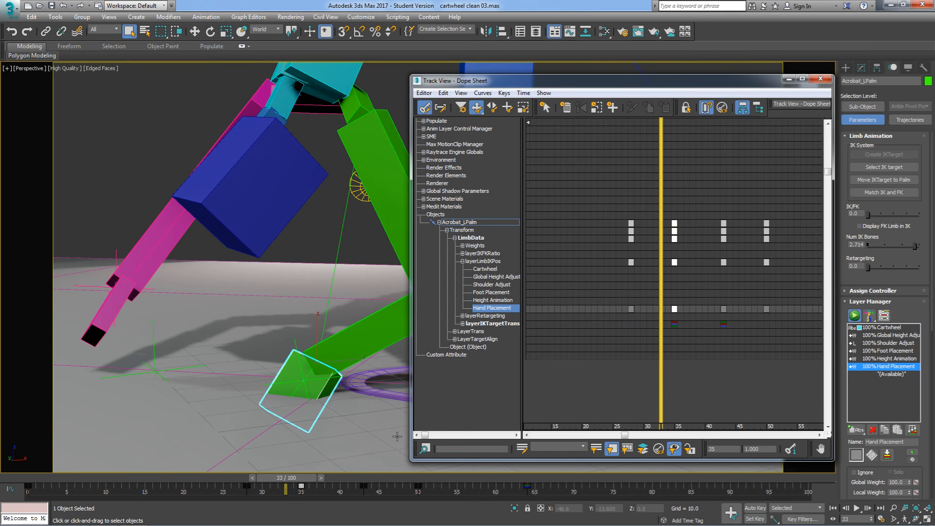
{"action": "left_click", "coordinate": [630, 309]}
{"action": "left_click_drag", "start_coordinate": [630, 309], "coordinate": [606, 309]}
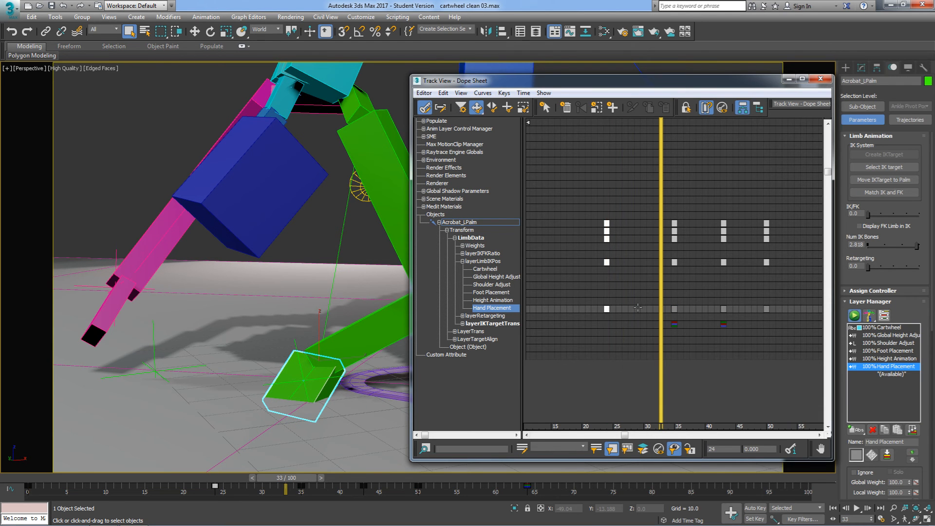
{"action": "left_click_drag", "start_coordinate": [674, 308], "coordinate": [661, 309]}
{"action": "mouse_move", "coordinate": [302, 479]}
{"action": "left_mouse_down"}
{"action": "mouse_move", "coordinate": [255, 481]}
{"action": "mouse_move", "coordinate": [344, 483]}
{"action": "mouse_move", "coordinate": [290, 487]}
{"action": "left_mouse_up"}
{"action": "mouse_move", "coordinate": [288, 492]}
{"action": "left_mouse_down"}
{"action": "mouse_move", "coordinate": [245, 492]}
{"action": "mouse_move", "coordinate": [365, 493]}
{"action": "mouse_move", "coordinate": [278, 494]}
{"action": "mouse_move", "coordinate": [364, 489]}
{"action": "mouse_move", "coordinate": [297, 495]}
{"action": "mouse_move", "coordinate": [340, 495]}
{"action": "mouse_move", "coordinate": [298, 503]}
{"action": "mouse_move", "coordinate": [305, 498]}
{"action": "left_mouse_up"}
{"action": "key", "text": "q"}
Select the right palm and expand its LimbData tracks to the Hand Placement track under layerLimbIKPos.
{"action": "left_click", "coordinate": [110, 288]}
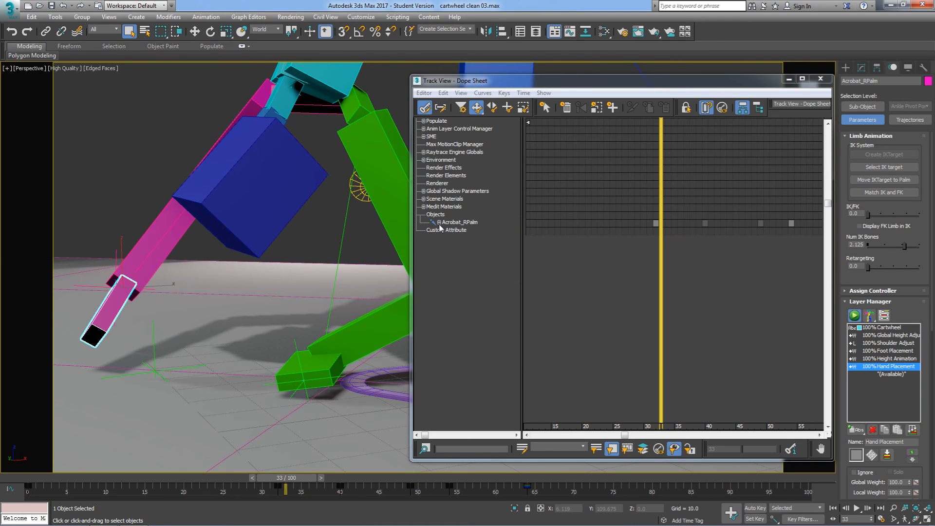
{"action": "left_click", "coordinate": [439, 222]}
{"action": "left_click", "coordinate": [446, 230]}
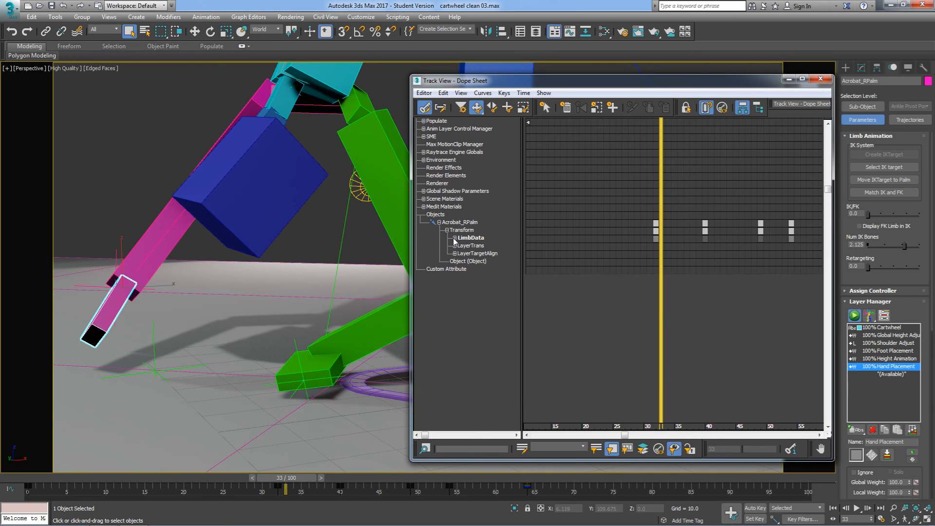
{"action": "left_click", "coordinate": [455, 238]}
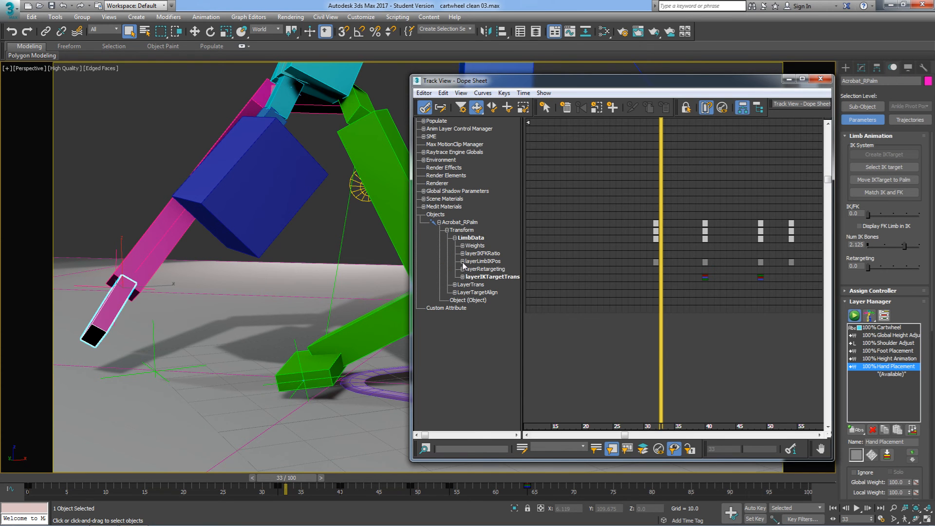
{"action": "left_click", "coordinate": [462, 261]}
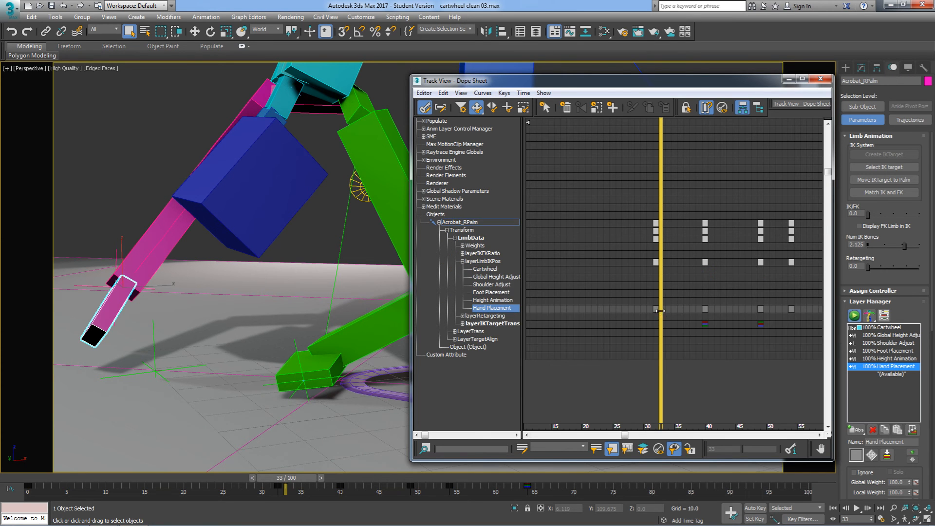
Retime the right palm's Hand Placement limb IK position keys to frames 25 and 39, check the contact, and close the Dope Sheet.
{"action": "left_click_drag", "start_coordinate": [291, 480], "coordinate": [315, 484]}
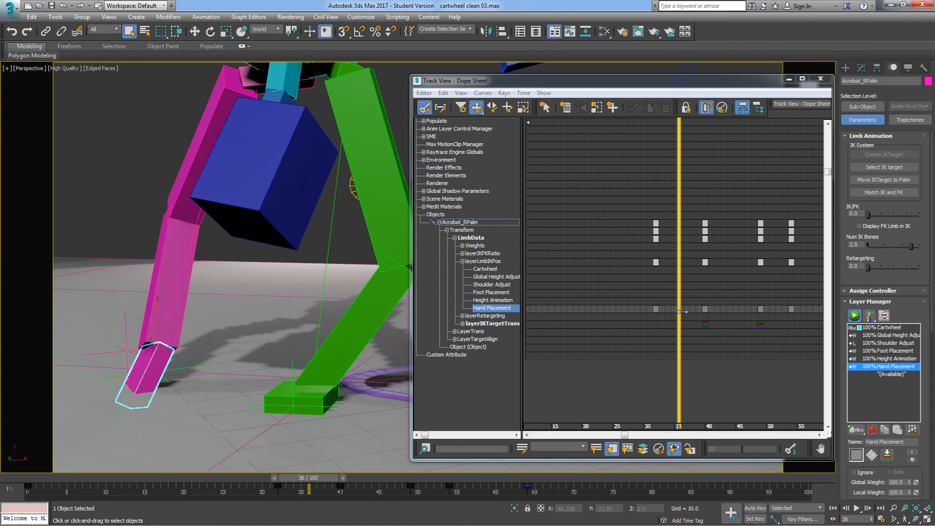
{"action": "left_click_drag", "start_coordinate": [655, 309], "coordinate": [643, 309]}
{"action": "left_click_drag", "start_coordinate": [705, 308], "coordinate": [692, 309]}
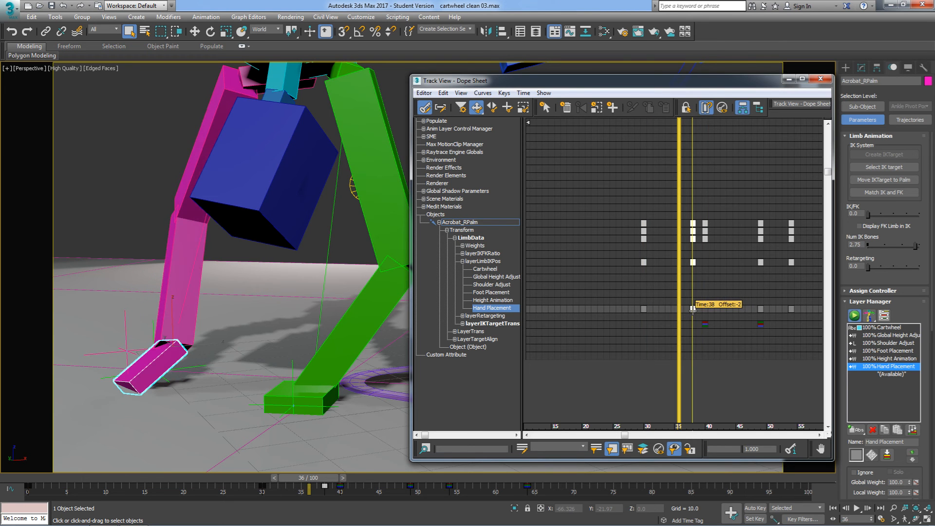
{"action": "mouse_move", "coordinate": [322, 479]}
{"action": "left_mouse_down"}
{"action": "mouse_move", "coordinate": [353, 482]}
{"action": "mouse_move", "coordinate": [300, 484]}
{"action": "mouse_move", "coordinate": [323, 482]}
{"action": "left_mouse_up"}
{"action": "left_click_drag", "start_coordinate": [261, 486], "coordinate": [224, 486]}
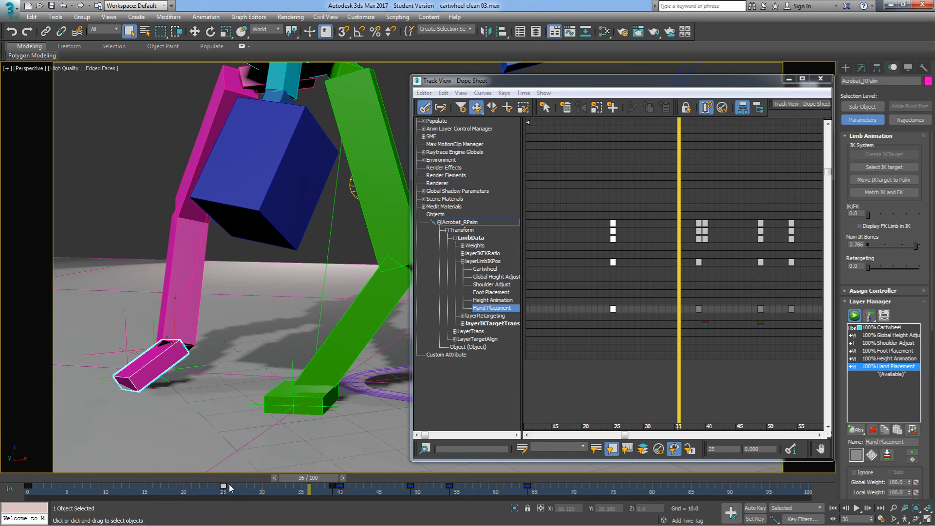
{"action": "left_click_drag", "start_coordinate": [288, 480], "coordinate": [350, 490]}
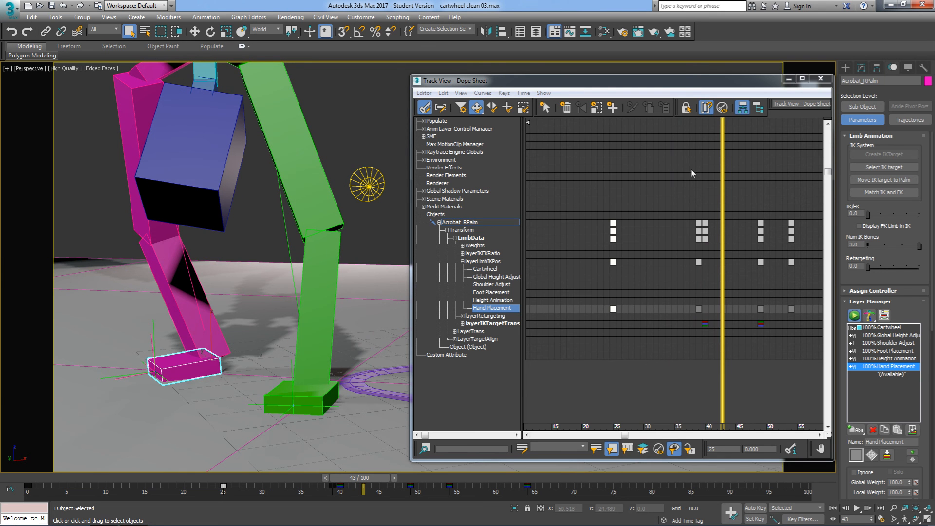
{"action": "left_click", "coordinate": [825, 81]}
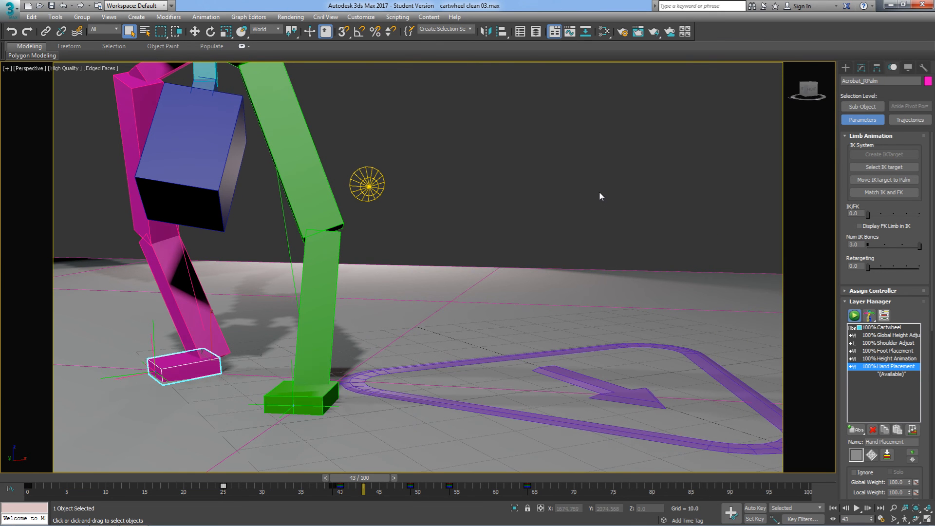
Play the cartwheel from the first frame through the camera view, with nothing selected, and return to frame 0.
{"action": "left_click", "coordinate": [601, 245]}
{"action": "key", "text": "c"}
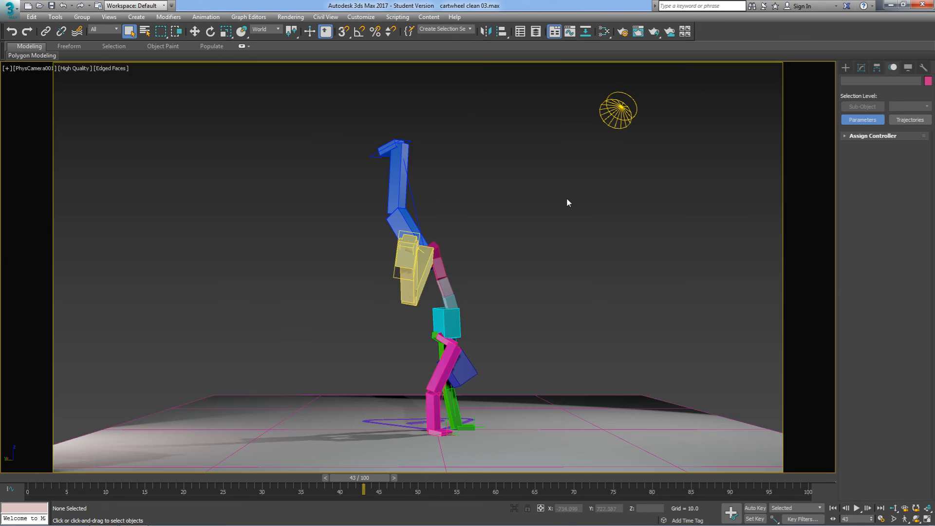
{"action": "left_click", "coordinate": [833, 509]}
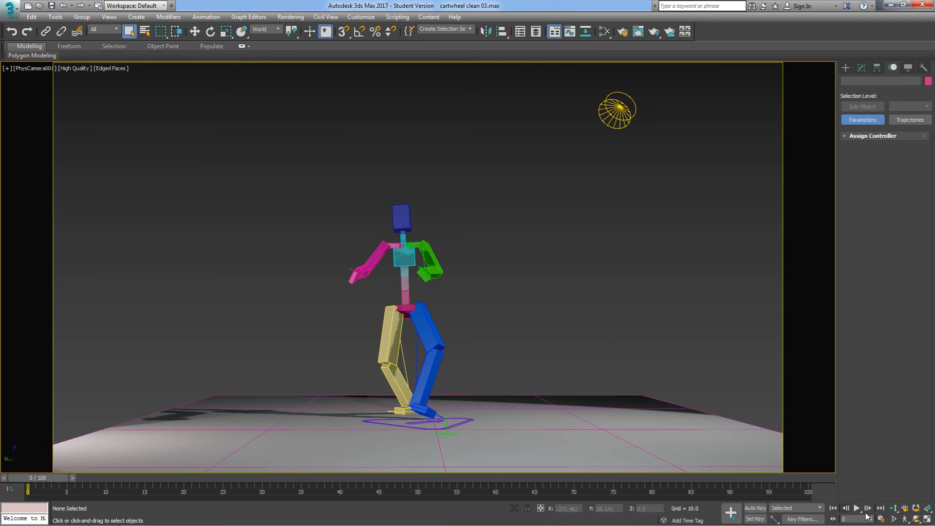
{"action": "left_click", "coordinate": [857, 508]}
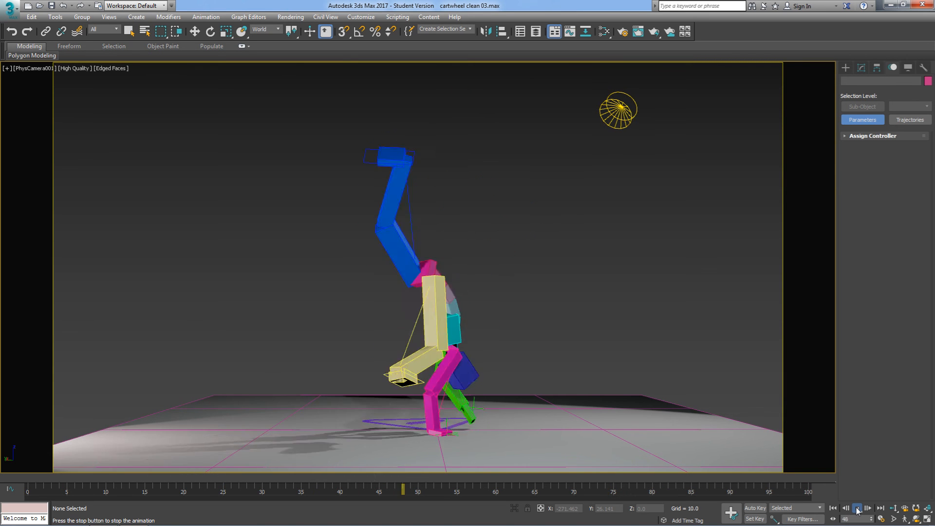
{"action": "left_click", "coordinate": [856, 508]}
{"action": "left_click", "coordinate": [833, 508]}
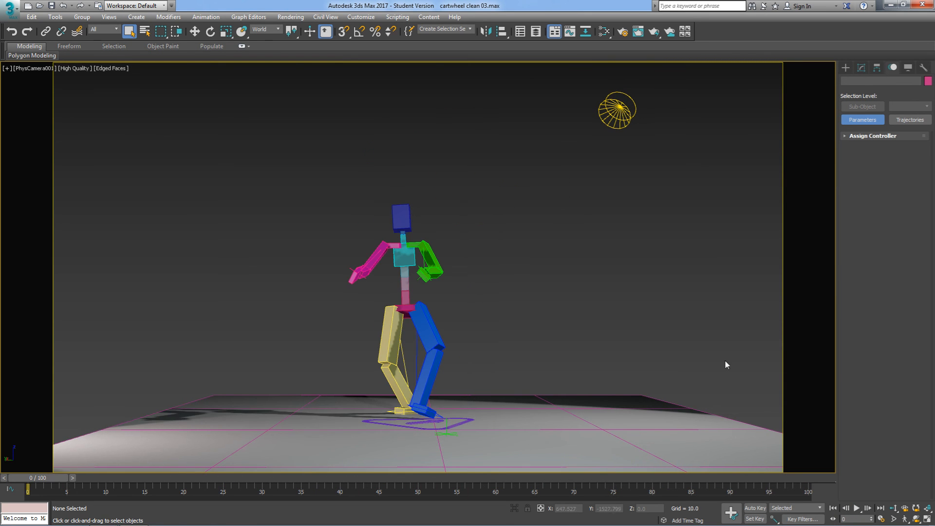
Select the right foot platform in the perspective view and add a local adjustment layer named Foot Polish Animation.
{"action": "key", "text": "p"}
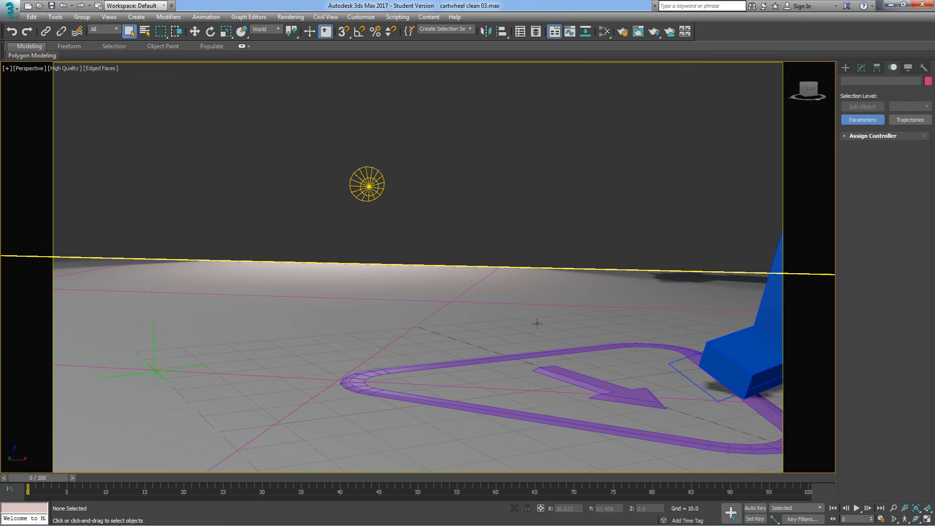
{"action": "scroll", "coordinate": [435, 389], "scroll_direction": "down", "scroll_amount": 5}
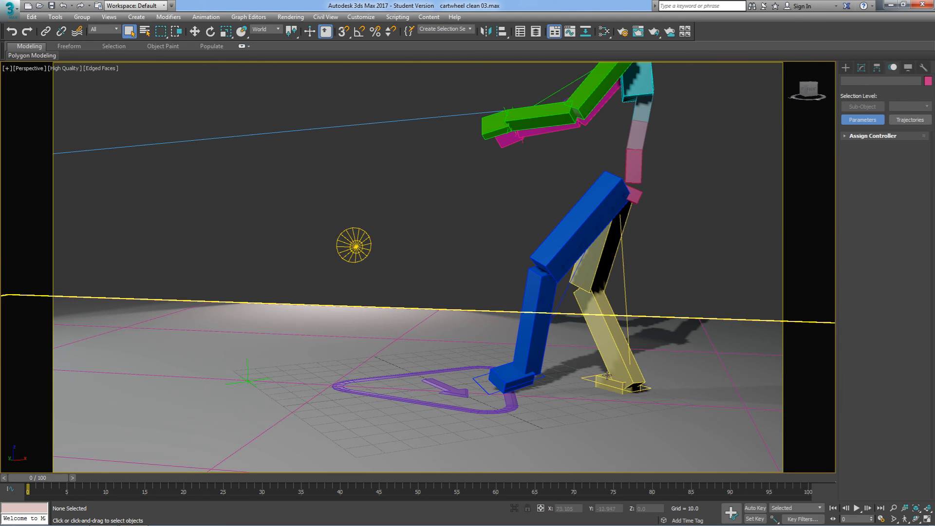
{"action": "left_click", "coordinate": [638, 394]}
{"action": "left_click", "coordinate": [638, 389]}
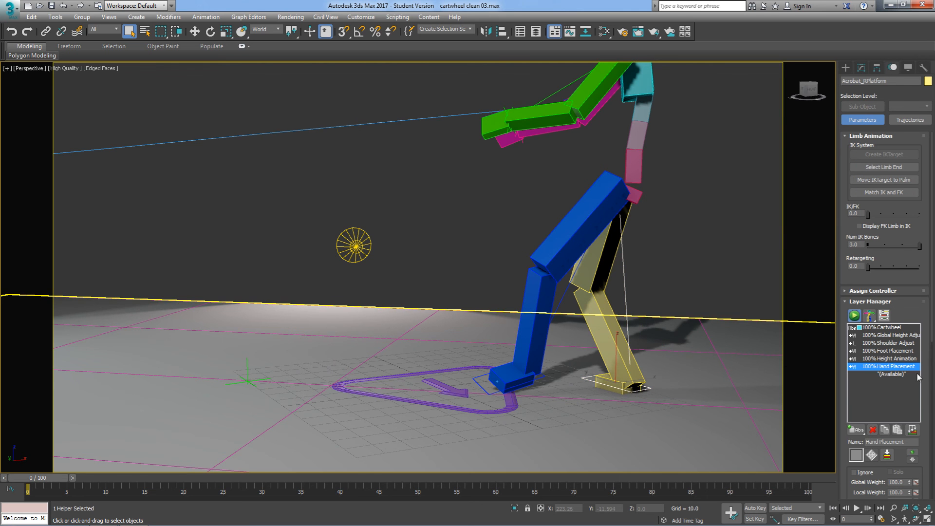
{"action": "left_click_drag", "start_coordinate": [856, 430], "coordinate": [860, 437]}
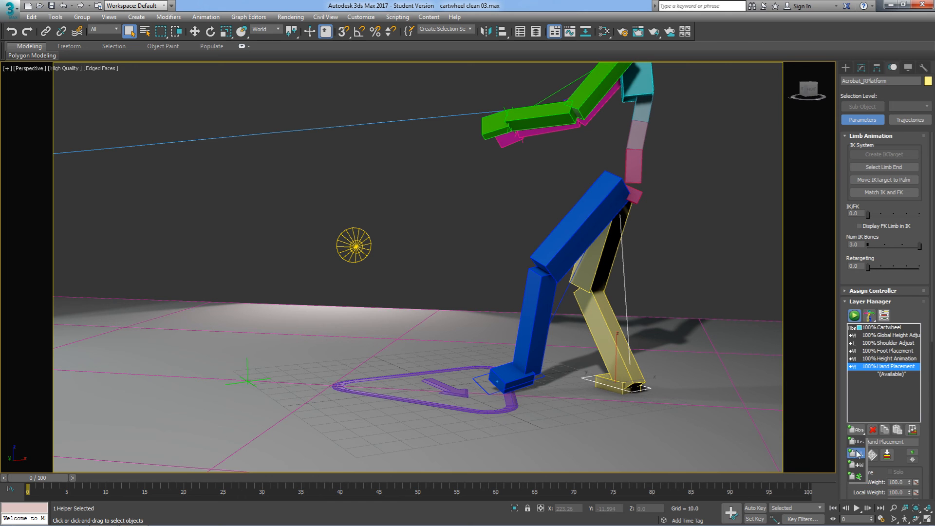
{"action": "left_click_drag", "start_coordinate": [858, 453], "coordinate": [858, 452]}
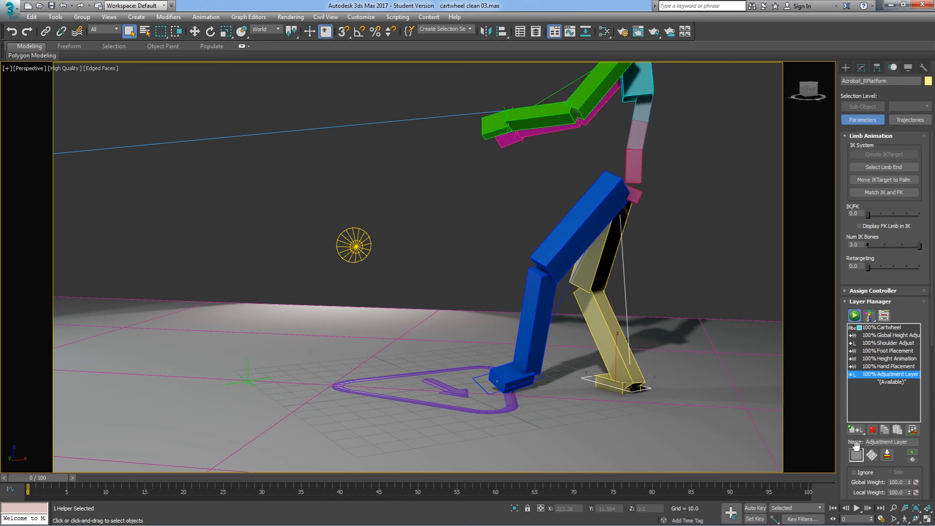
{"action": "left_click", "coordinate": [890, 483]}
{"action": "type", "text": "Foot pl"}
{"action": "type", "text": "ish Animation"}
{"action": "key", "text": "Return"}
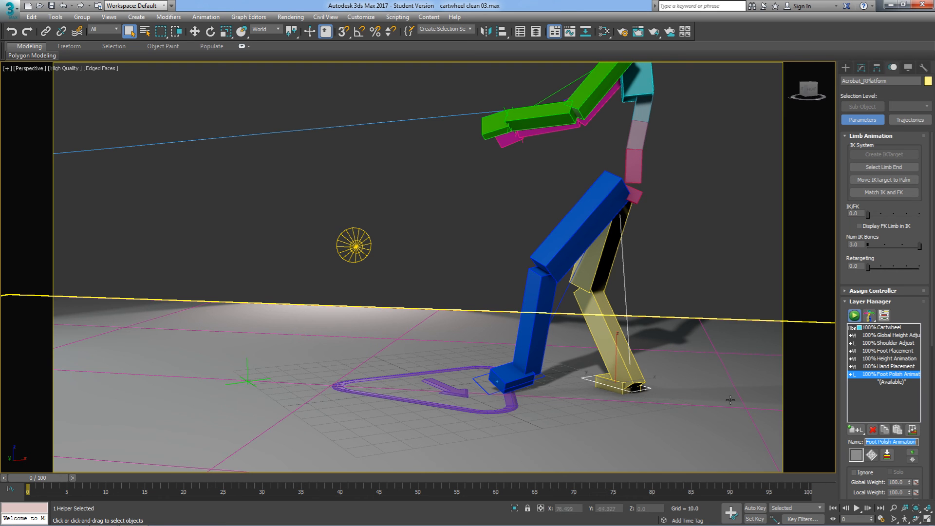
Set keys for the right foot platform on the Foot Polish Animation layer at frames 50 and 28.
{"action": "left_click_drag", "start_coordinate": [40, 480], "coordinate": [284, 522]}
{"action": "middle_click_drag", "start_coordinate": [448, 344], "coordinate": [357, 382]}
{"action": "scroll", "coordinate": [433, 364], "scroll_direction": "down", "scroll_amount": 4}
{"action": "middle_click_drag", "start_coordinate": [424, 394], "coordinate": [331, 454], "text": "alt"}
{"action": "left_click_drag", "start_coordinate": [290, 478], "coordinate": [346, 486]}
{"action": "key", "text": "q"}
{"action": "middle_click_drag", "start_coordinate": [278, 311], "coordinate": [312, 349], "text": "alt"}
{"action": "left_click_drag", "start_coordinate": [340, 478], "coordinate": [403, 475]}
{"action": "middle_click_drag", "start_coordinate": [335, 366], "coordinate": [382, 355], "text": "alt"}
{"action": "left_click_drag", "start_coordinate": [408, 475], "coordinate": [429, 486]}
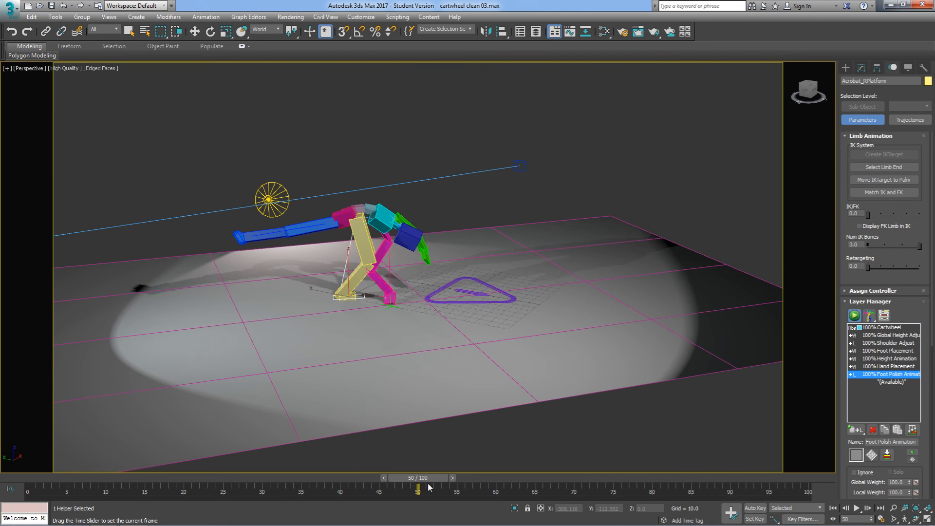
{"action": "key", "text": "q"}
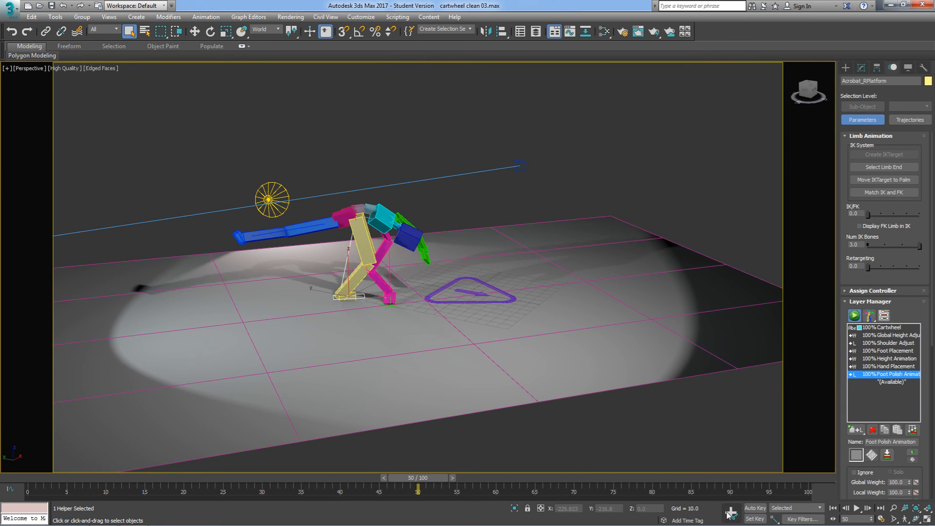
{"action": "left_click_drag", "start_coordinate": [428, 482], "coordinate": [260, 484]}
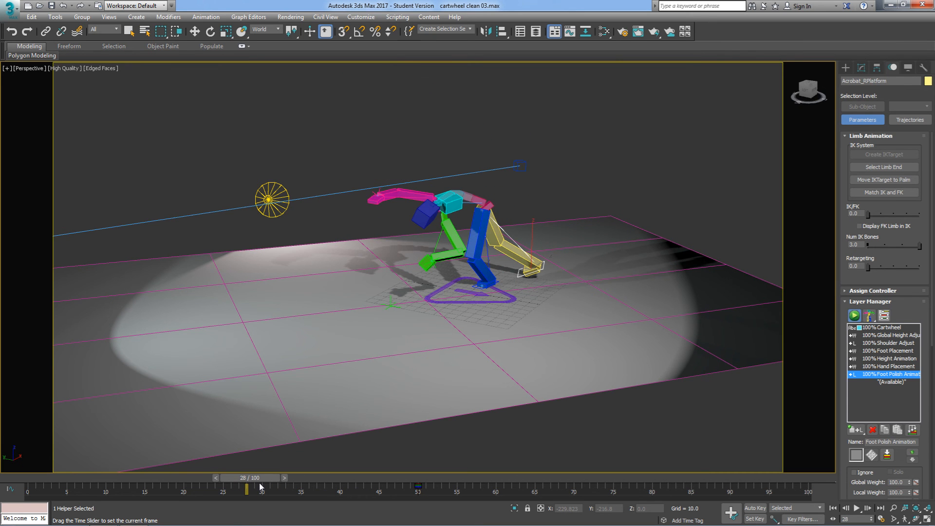
{"action": "key", "text": "q"}
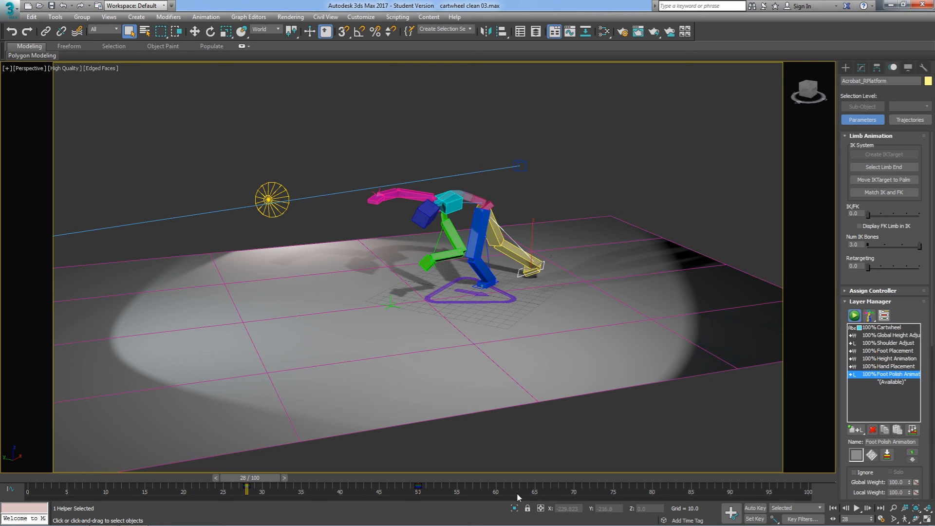
Turn on Auto Key and rotate the right foot platform about 37 degrees around its local Z axis at frame 47.
{"action": "left_click_drag", "start_coordinate": [267, 483], "coordinate": [407, 498]}
{"action": "key", "text": "e"}
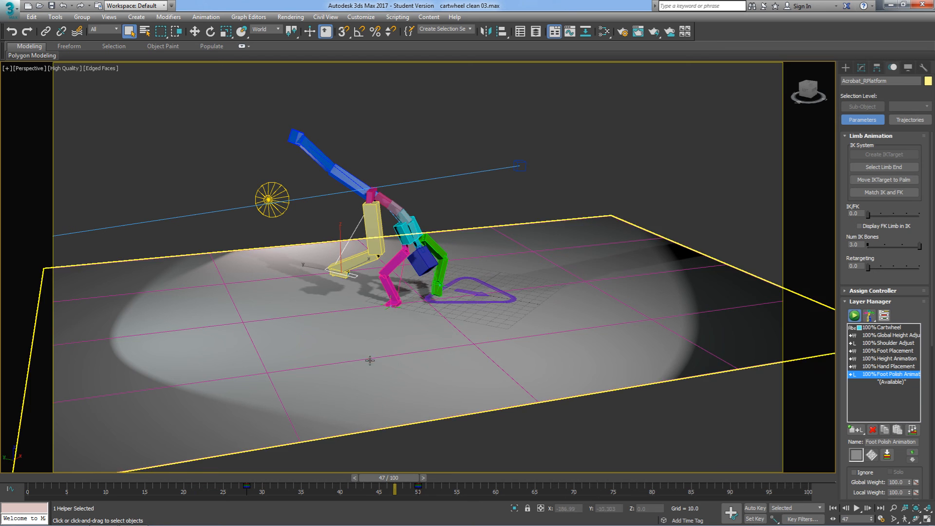
{"action": "left_click", "coordinate": [753, 508]}
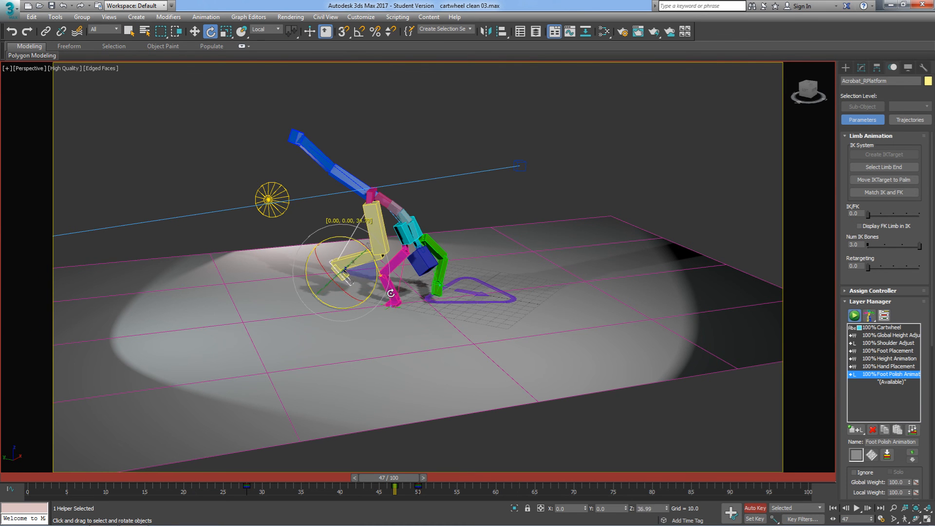
Select the left foot platform and set keys for it at frames 29 and 57.
{"action": "left_click_drag", "start_coordinate": [398, 479], "coordinate": [270, 486]}
{"action": "key", "text": "e"}
{"action": "left_click", "coordinate": [471, 277]}
{"action": "left_click_drag", "start_coordinate": [279, 481], "coordinate": [274, 482]}
{"action": "key", "text": "q"}
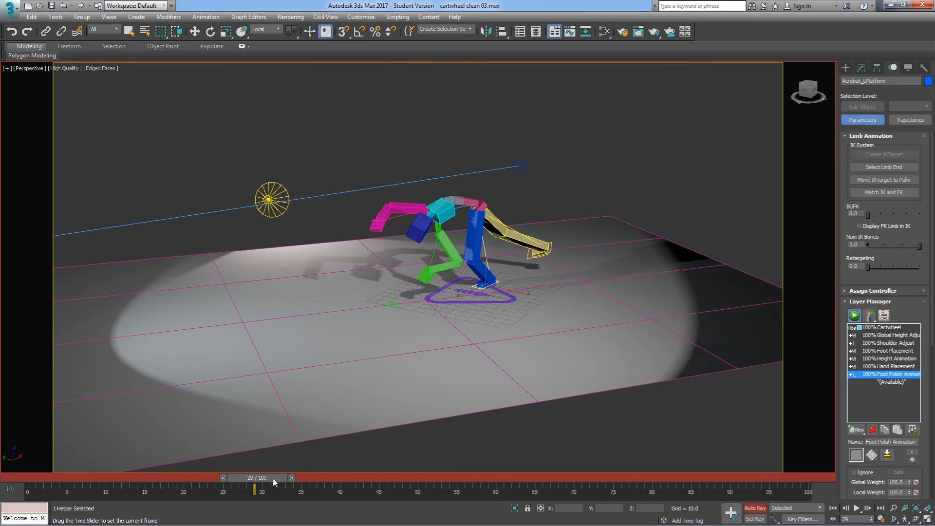
{"action": "key", "text": "e"}
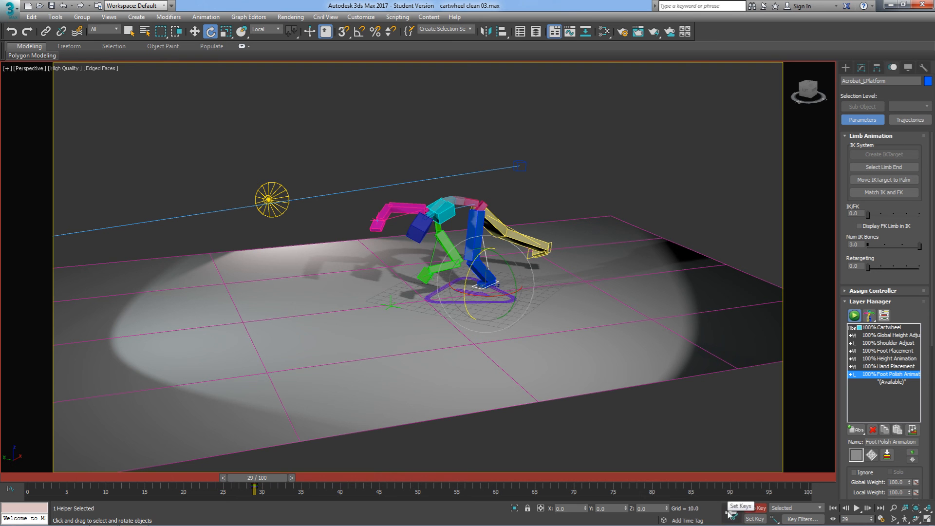
{"action": "left_click_drag", "start_coordinate": [256, 478], "coordinate": [471, 525]}
{"action": "key", "text": "e"}
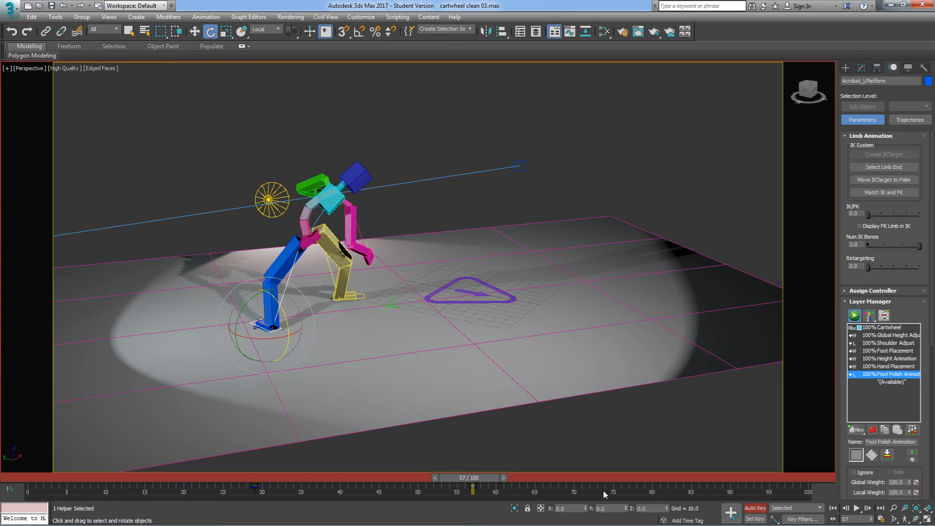
Rotate the left foot platform at frames 30 and 31 so the heel lifts and the foot rolls off its toe.
{"action": "left_click_drag", "start_coordinate": [493, 478], "coordinate": [273, 476]}
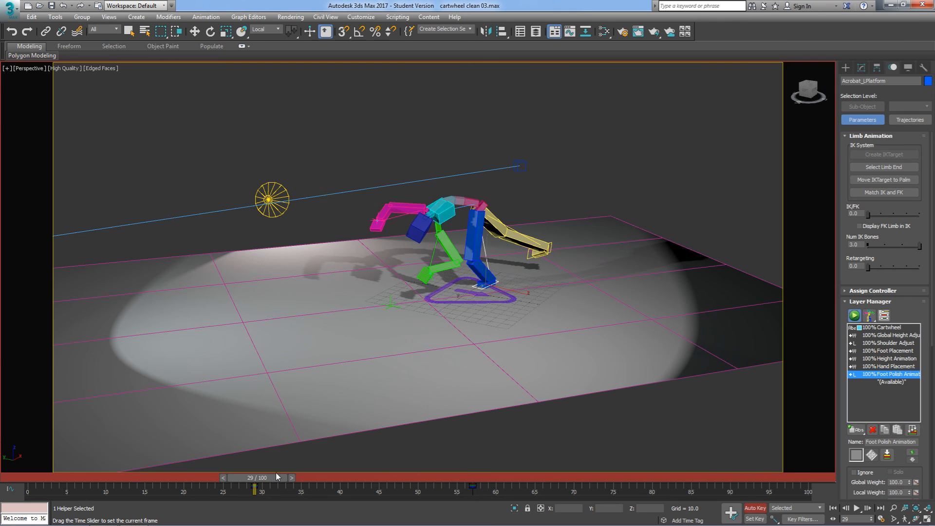
{"action": "key", "text": "z"}
{"action": "middle_click_drag", "start_coordinate": [510, 319], "coordinate": [484, 331], "text": "alt"}
{"action": "middle_click_drag", "start_coordinate": [485, 331], "coordinate": [450, 331], "text": "alt"}
{"action": "left_click_drag", "start_coordinate": [270, 481], "coordinate": [277, 480]}
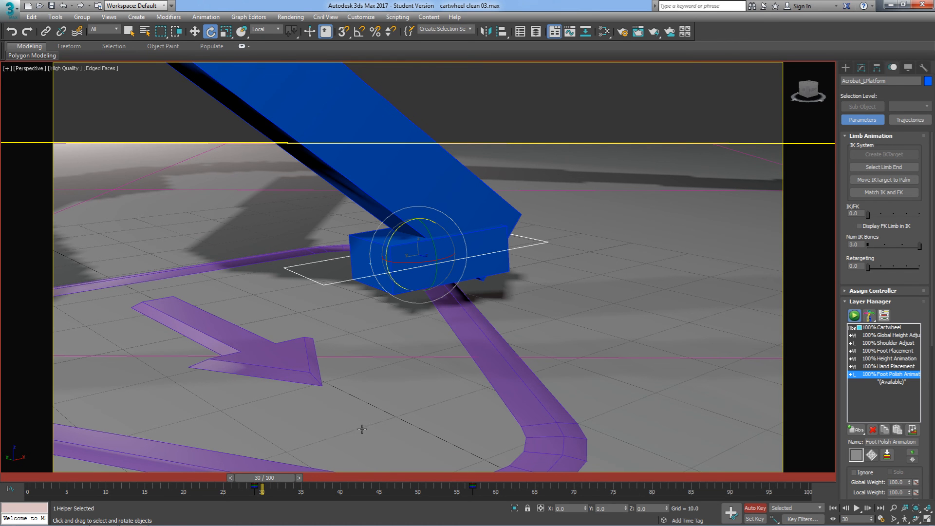
{"action": "left_click_drag", "start_coordinate": [385, 246], "coordinate": [371, 277]}
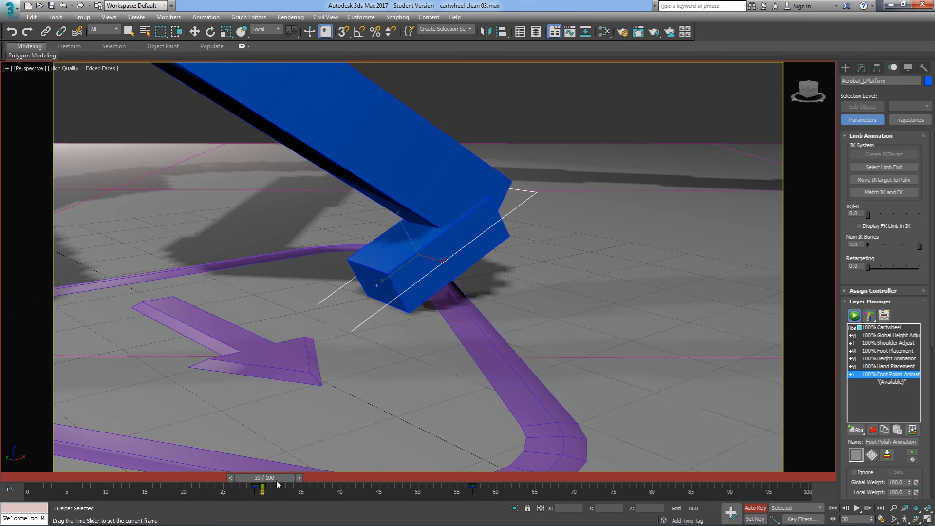
{"action": "left_click_drag", "start_coordinate": [276, 480], "coordinate": [282, 481]}
{"action": "key", "text": "e"}
{"action": "left_click_drag", "start_coordinate": [379, 191], "coordinate": [377, 211]}
{"action": "mouse_move", "coordinate": [378, 213]}
{"action": "left_mouse_down"}
{"action": "mouse_move", "coordinate": [379, 204]}
{"action": "mouse_move", "coordinate": [373, 210]}
{"action": "left_mouse_up"}
{"action": "scroll", "coordinate": [436, 281], "scroll_direction": "down", "scroll_amount": 5}
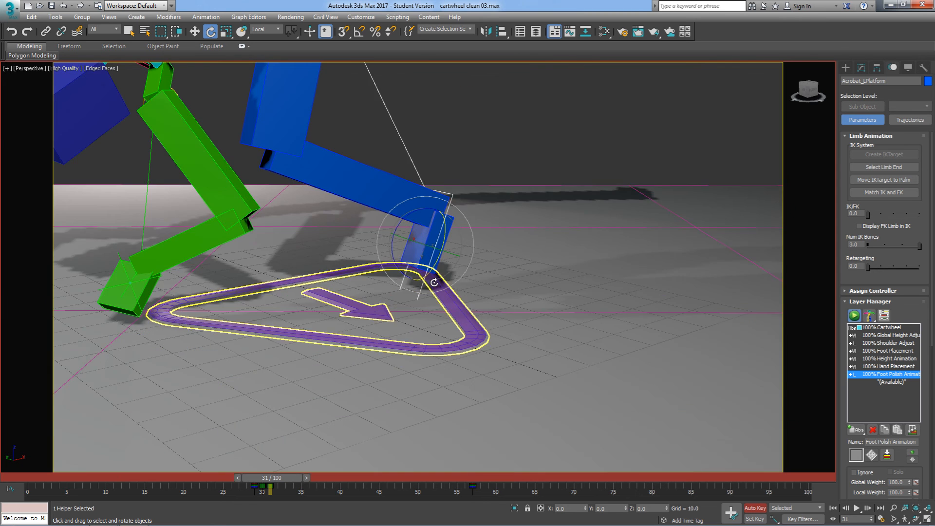
{"action": "scroll", "coordinate": [434, 278], "scroll_direction": "down", "scroll_amount": 2}
Check the left foot's motion from frame 31 through the landing up to frame 78, and turn off Auto Key.
{"action": "left_click_drag", "start_coordinate": [293, 483], "coordinate": [348, 487]}
{"action": "key", "text": "e"}
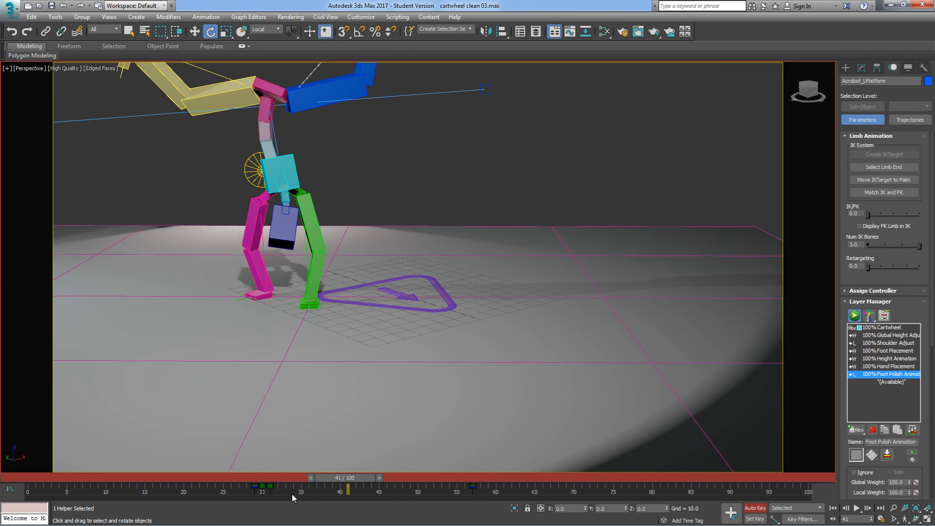
{"action": "middle_click_drag", "start_coordinate": [367, 336], "coordinate": [465, 399]}
{"action": "scroll", "coordinate": [466, 398], "scroll_direction": "down", "scroll_amount": 3}
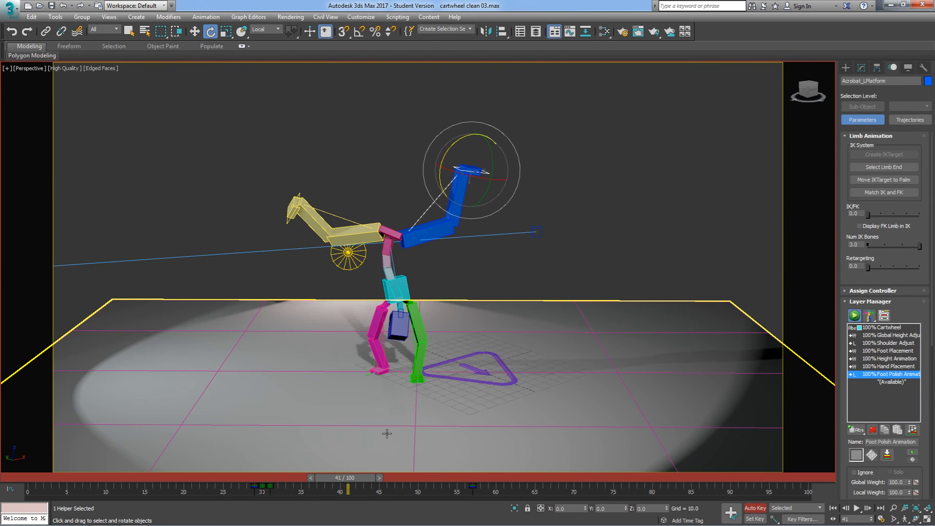
{"action": "left_click_drag", "start_coordinate": [347, 486], "coordinate": [620, 519]}
{"action": "key", "text": "e"}
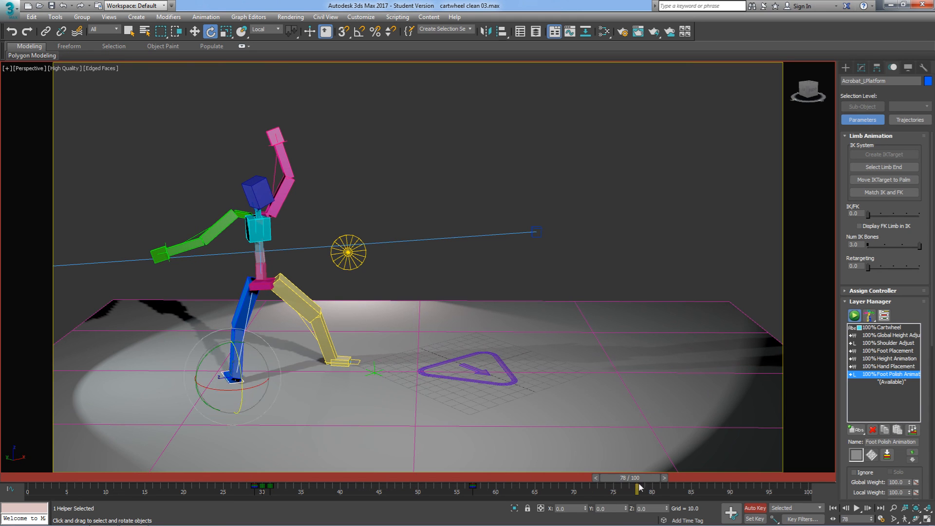
{"action": "left_click", "coordinate": [754, 508]}
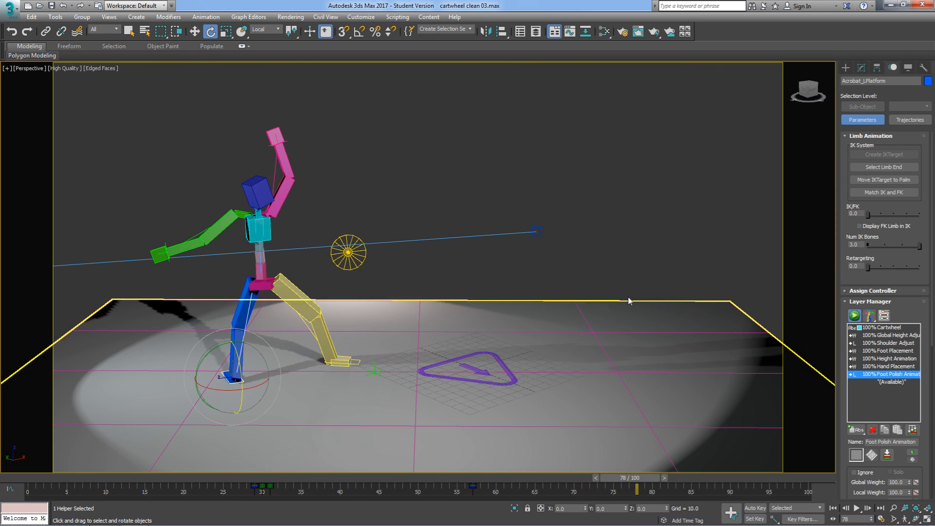
Deselect the foot platform, play the polished cartwheel from the start through the camera, and return to frame 0.
{"action": "left_click", "coordinate": [626, 244]}
{"action": "key", "text": "c"}
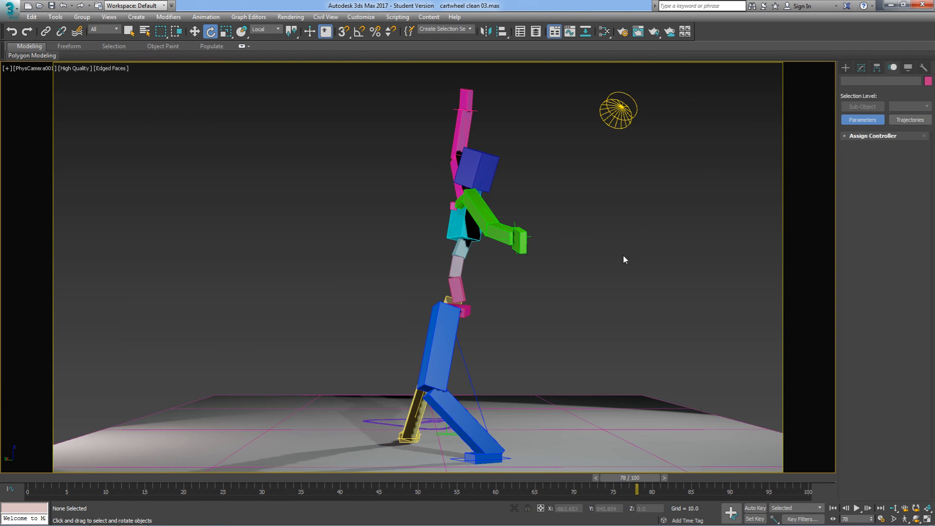
{"action": "left_click", "coordinate": [833, 508]}
{"action": "left_click", "coordinate": [857, 509]}
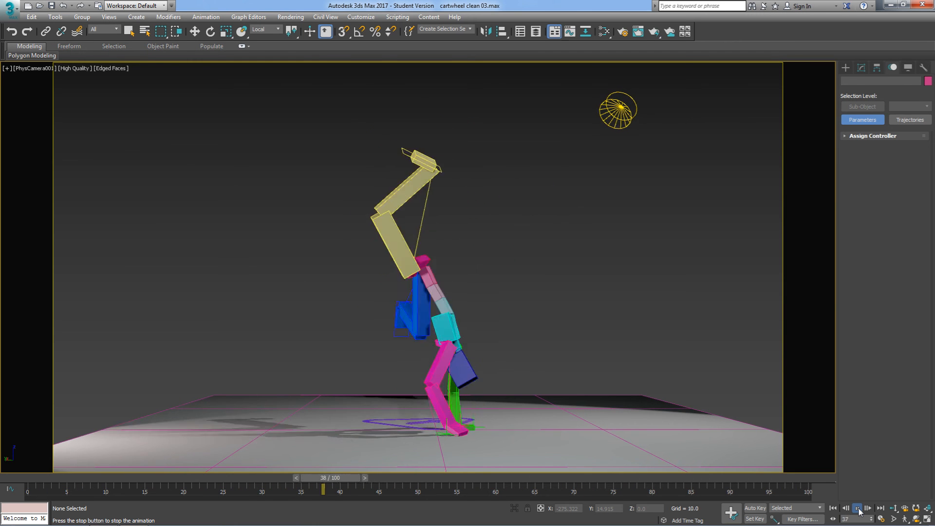
{"action": "left_click", "coordinate": [858, 509]}
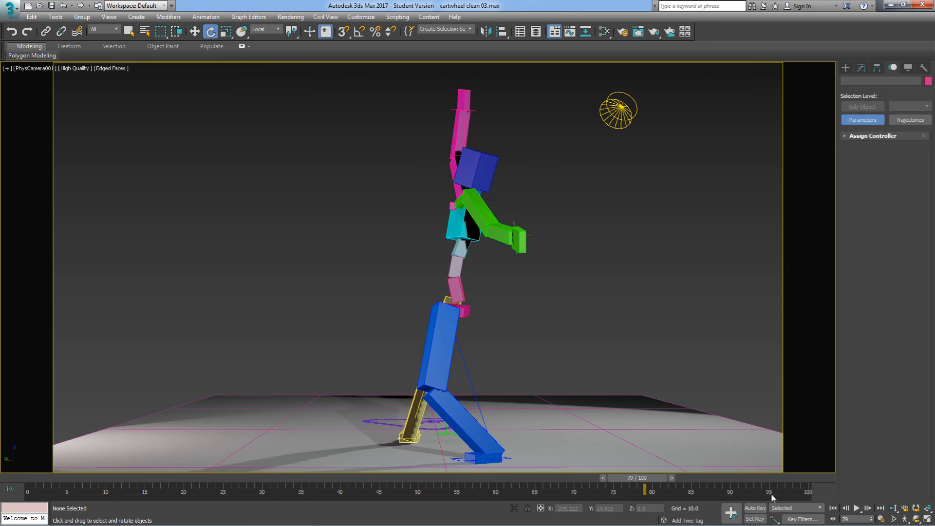
{"action": "left_click", "coordinate": [833, 508]}
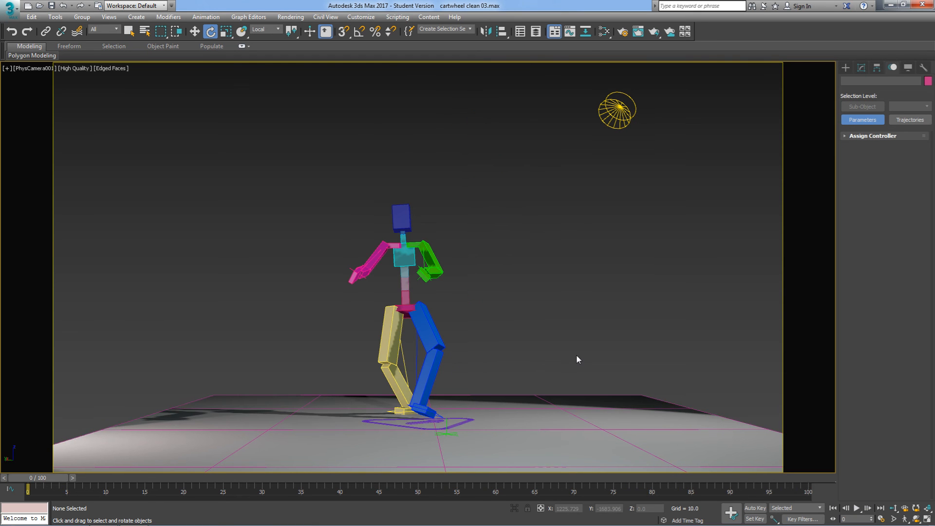
Select the rig's triangular base and save the scene as a new file named Acrobat Cartwheel Cleaned Layers.
{"action": "left_click", "coordinate": [455, 425]}
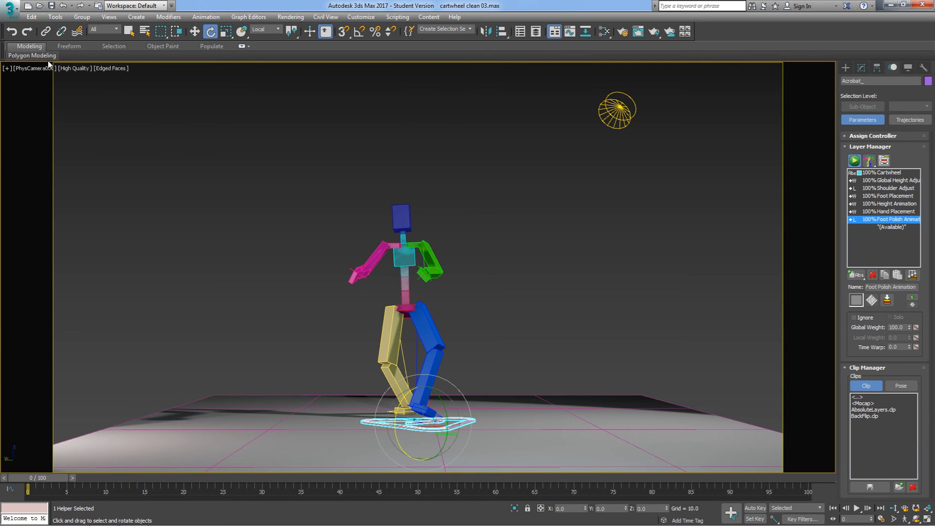
{"action": "left_click", "coordinate": [9, 7]}
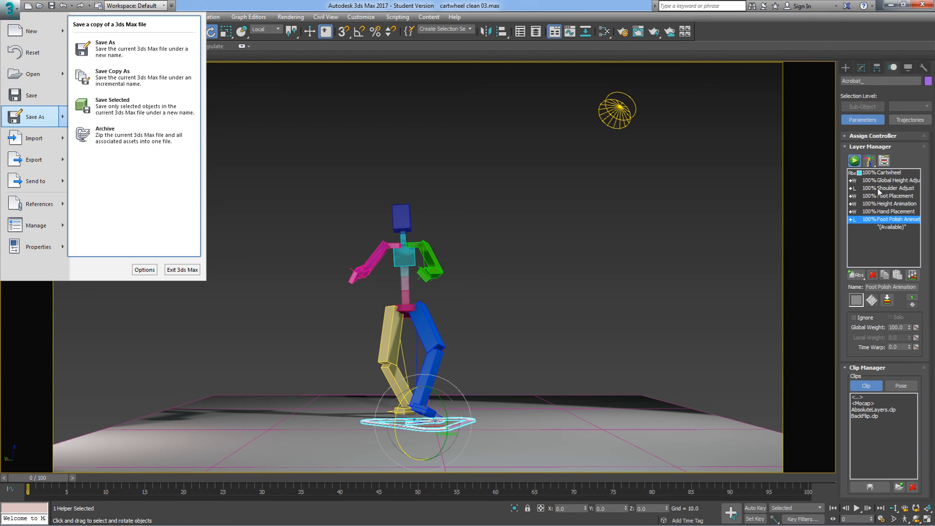
{"action": "left_click", "coordinate": [33, 120]}
{"action": "key", "text": "BackSpace"}
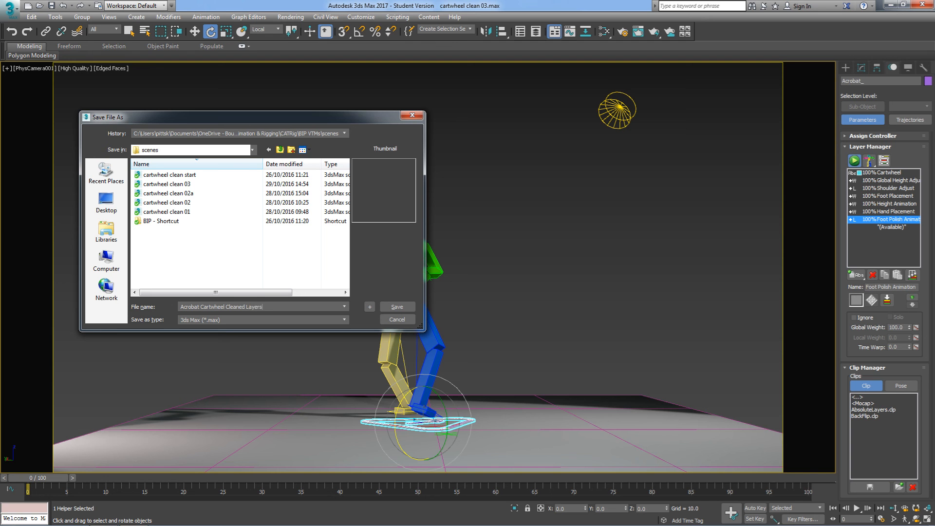
{"action": "left_click", "coordinate": [398, 307]}
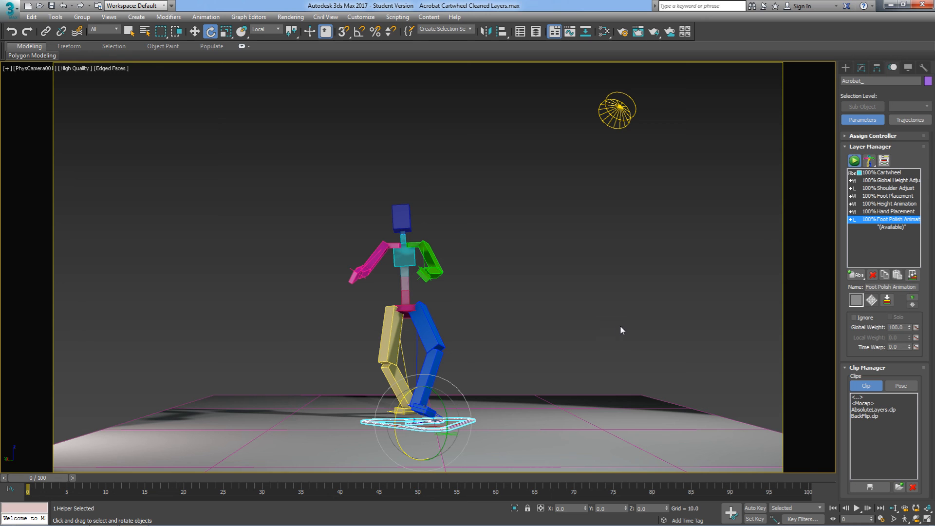
Collapse the whole layer stack into a new layer at 1 frame per sample from frame 0 to 100.
{"action": "left_click", "coordinate": [888, 228]}
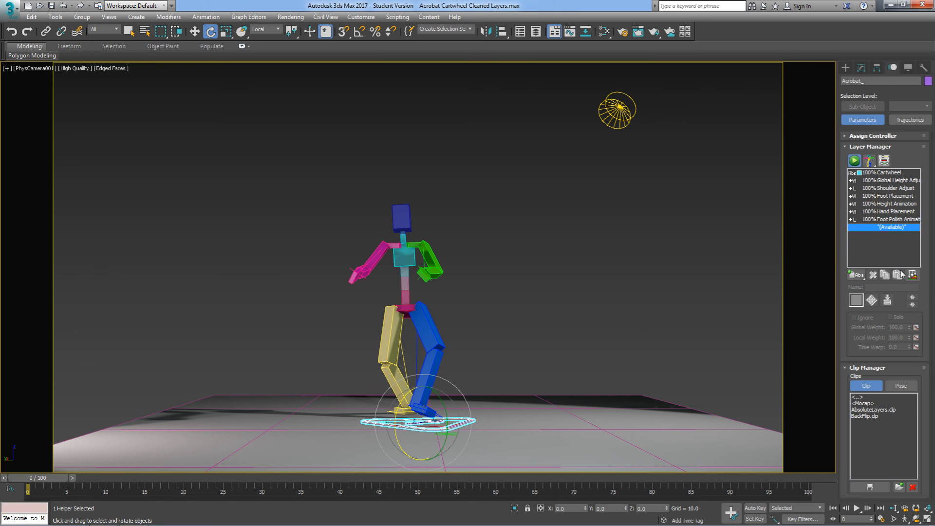
{"action": "left_click", "coordinate": [912, 275]}
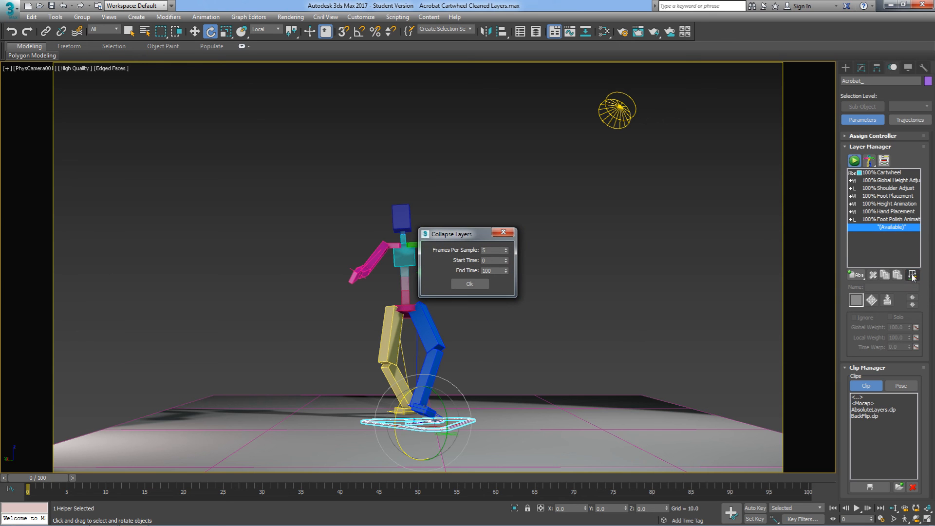
{"action": "left_click_drag", "start_coordinate": [472, 235], "coordinate": [603, 216]}
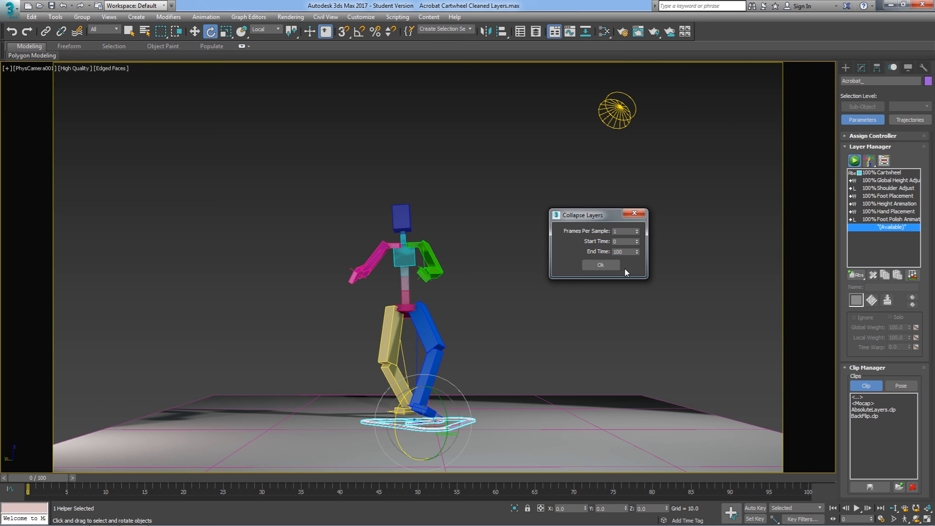
{"action": "left_click", "coordinate": [607, 264]}
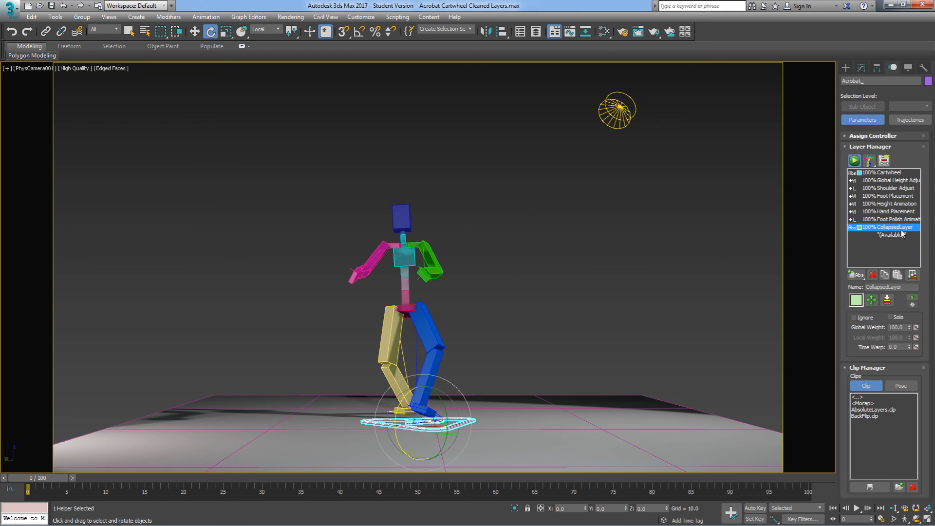
{"action": "left_click_drag", "start_coordinate": [54, 480], "coordinate": [34, 492]}
{"action": "key", "text": "e"}
Delete the seven original layers, from Foot Polish Animation back to Cartwheel, keeping only the collapsed layer.
{"action": "left_click", "coordinate": [879, 220]}
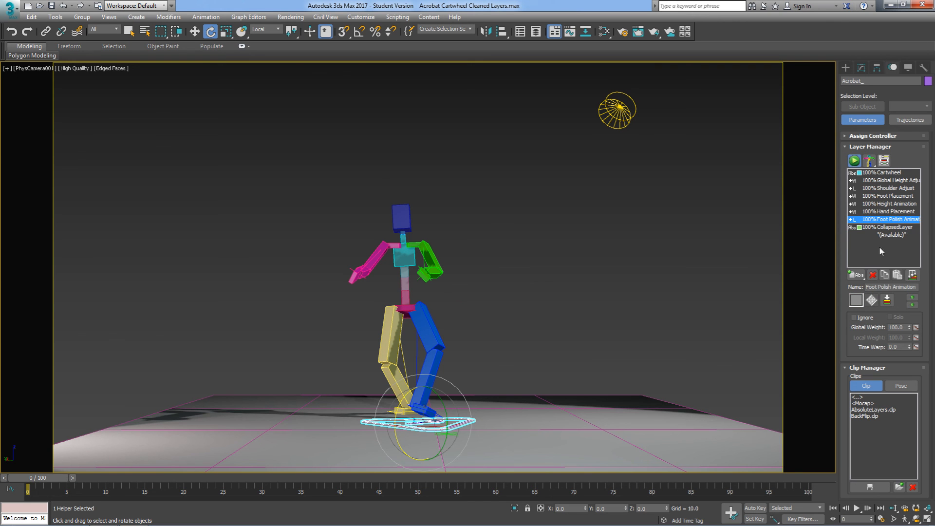
{"action": "left_click", "coordinate": [872, 276]}
{"action": "left_click", "coordinate": [872, 275]}
{"action": "left_click", "coordinate": [873, 275]}
{"action": "left_click", "coordinate": [872, 275]}
{"action": "left_click", "coordinate": [872, 276]}
{"action": "left_click", "coordinate": [872, 275]}
{"action": "left_click", "coordinate": [872, 276]}
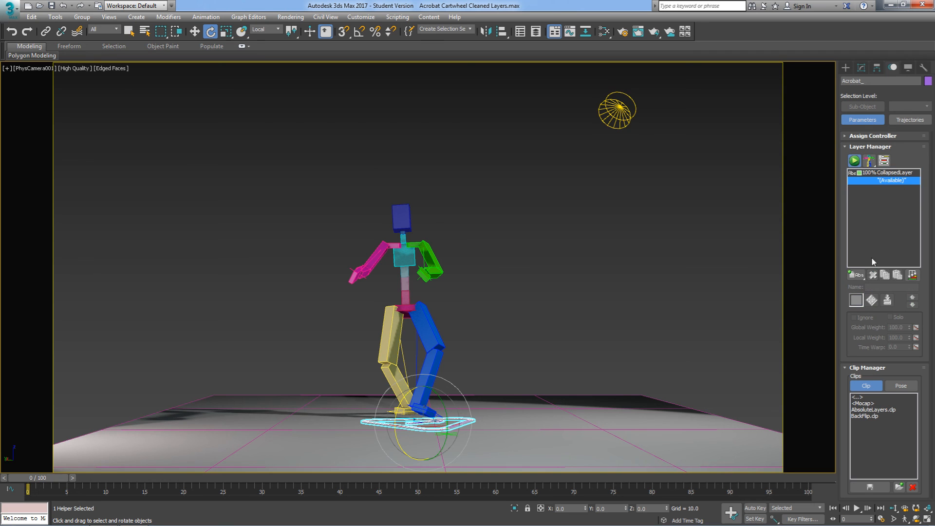
Rename the collapsed layer as Cartwheel.
{"action": "left_click", "coordinate": [892, 174]}
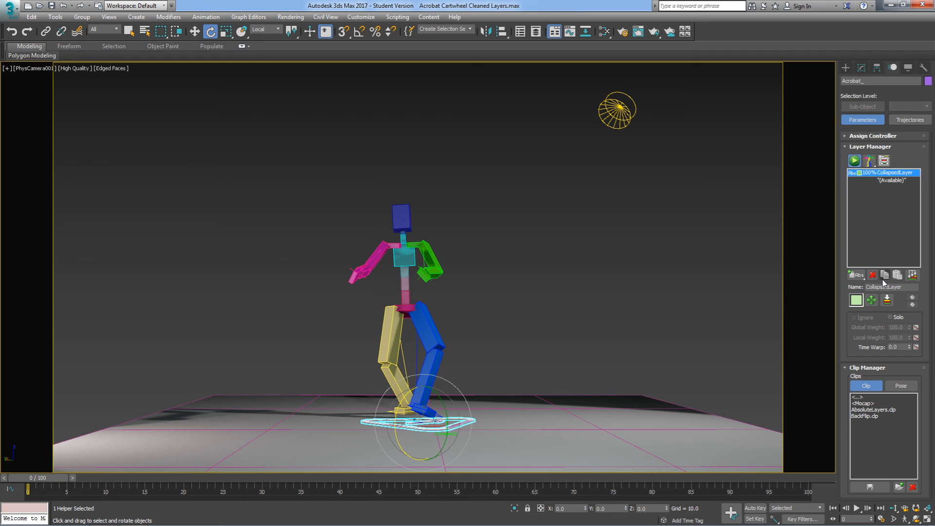
{"action": "type", "text": "Cartwheel"}
{"action": "key", "text": "Return"}
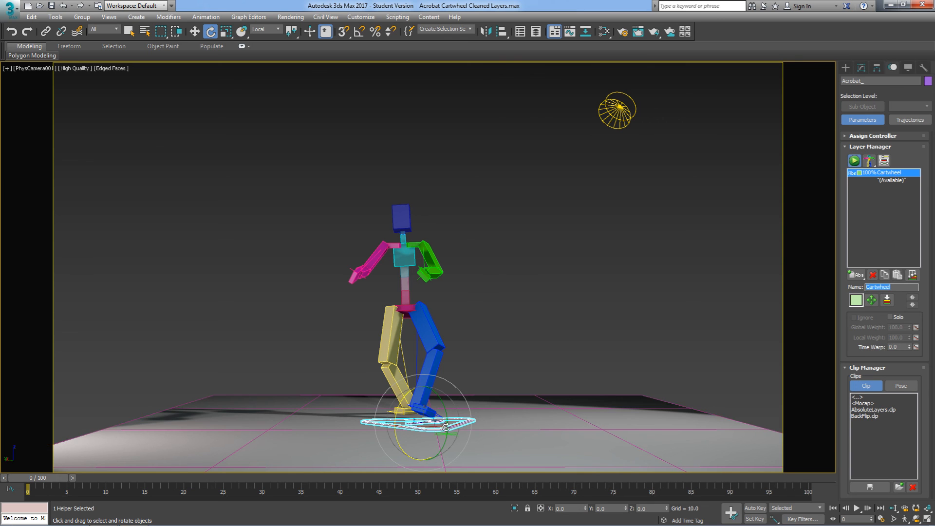
Save the animation as a CAT clip named Acrobat Cartwheel in the scenes folder, with the entire time range and layer stack.
{"action": "left_click", "coordinate": [870, 486]}
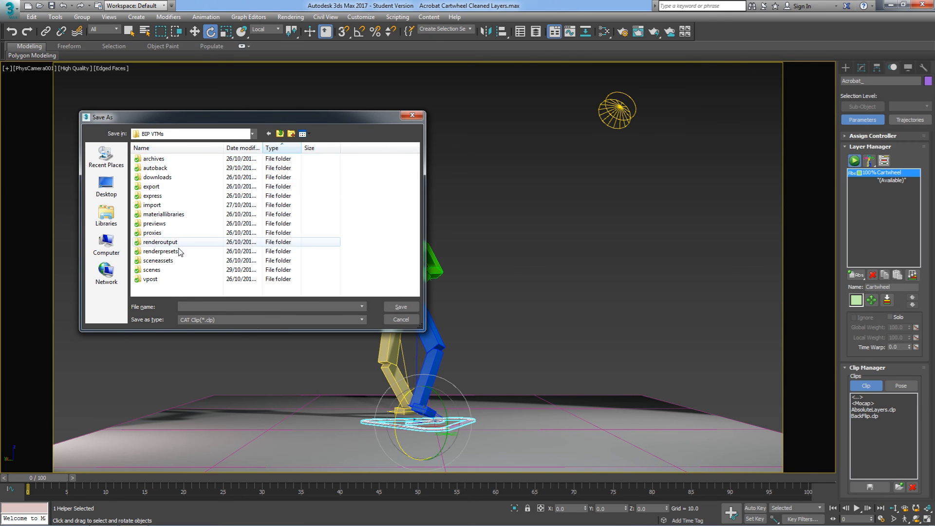
{"action": "double_click", "coordinate": [157, 270]}
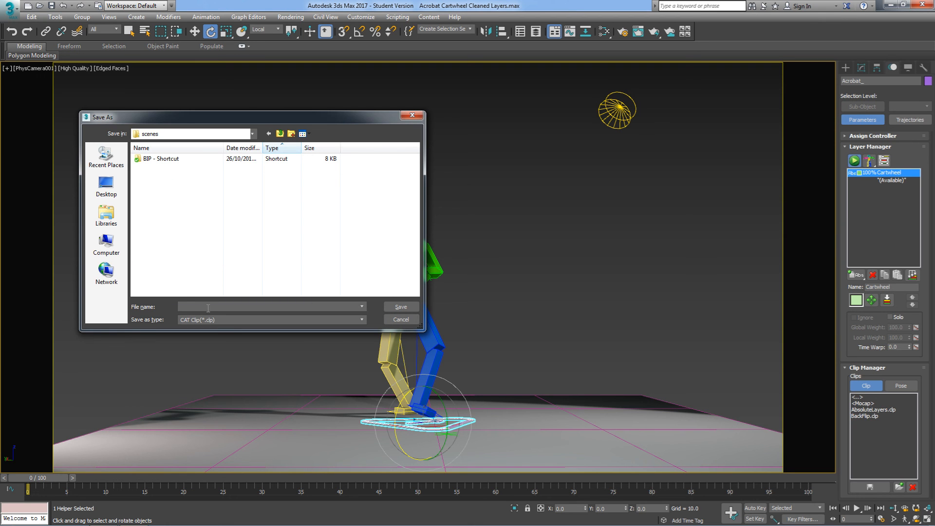
{"action": "type", "text": "Acrobat C"}
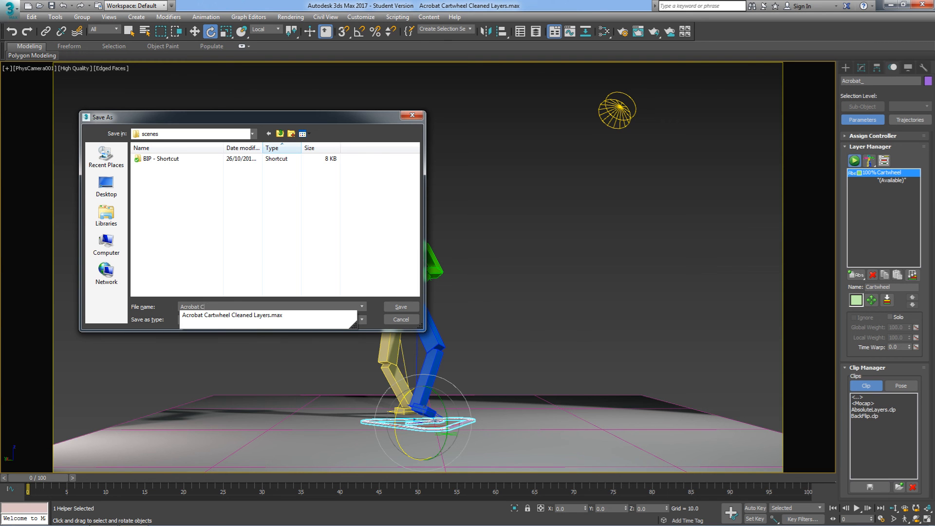
{"action": "type", "text": "arwheel"}
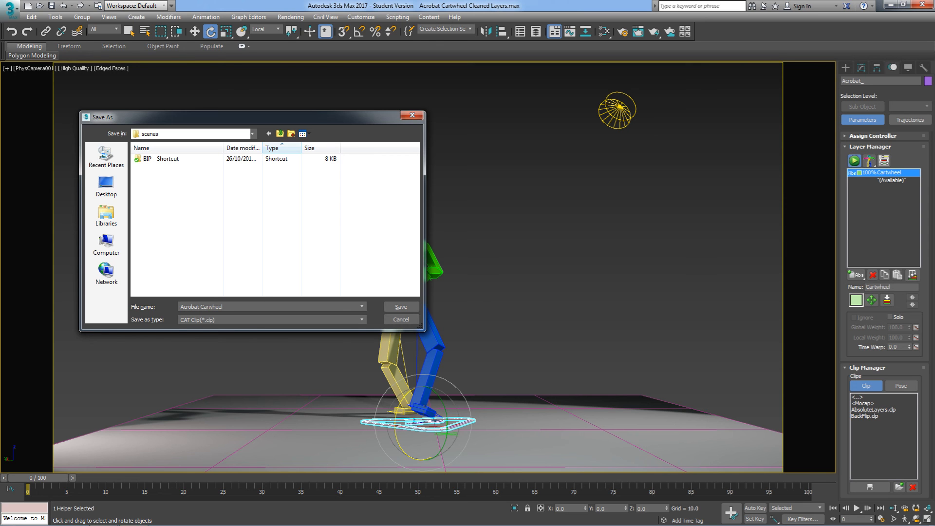
{"action": "type", "text": "t"}
{"action": "left_click", "coordinate": [538, 281]}
{"action": "left_click", "coordinate": [404, 307]}
{"action": "left_click_drag", "start_coordinate": [442, 210], "coordinate": [505, 132]}
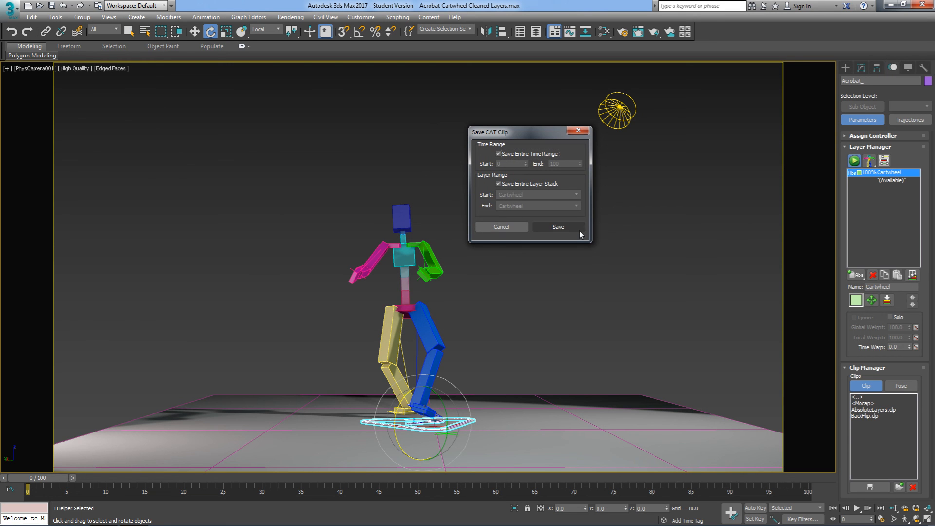
{"action": "left_click", "coordinate": [559, 228]}
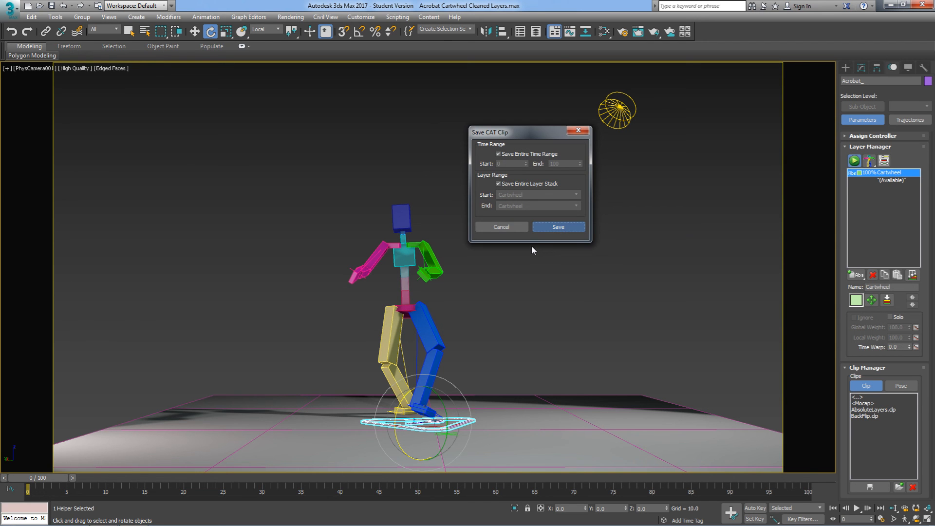